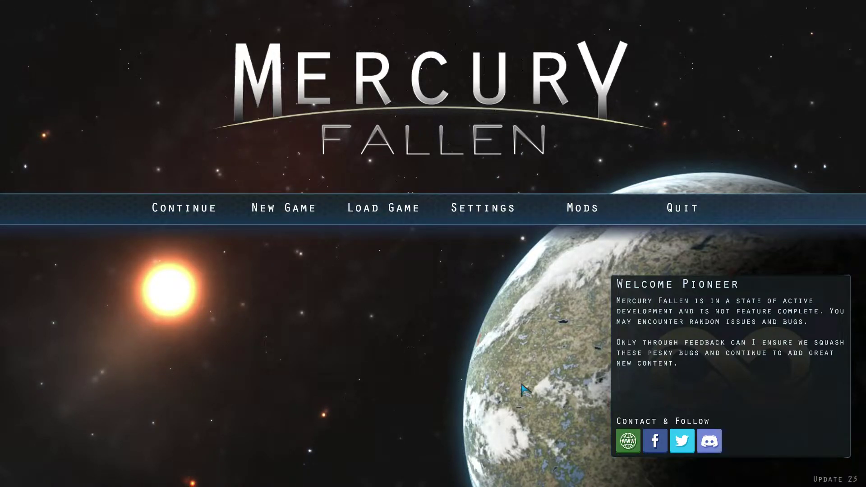
Step: Start a new game, which previews a Small 80x80 map with seed COLONIZE
{"action": "left_click", "coordinate": [283, 207]}
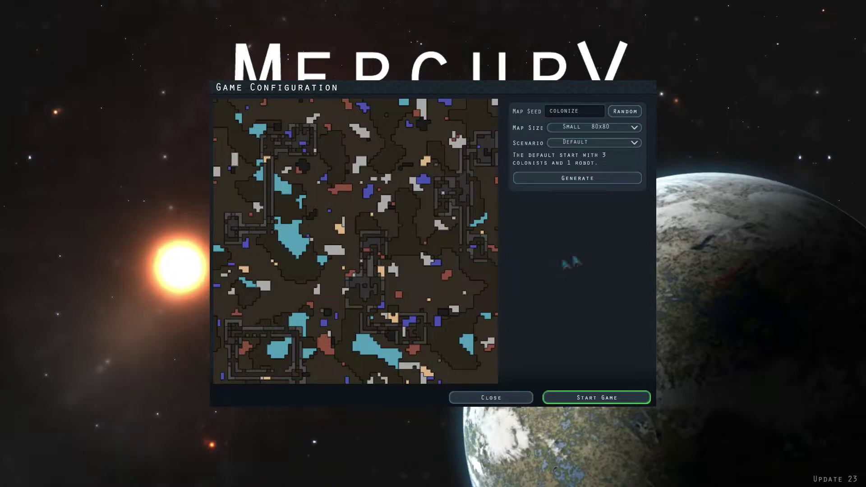
{"action": "left_click", "coordinate": [637, 127]}
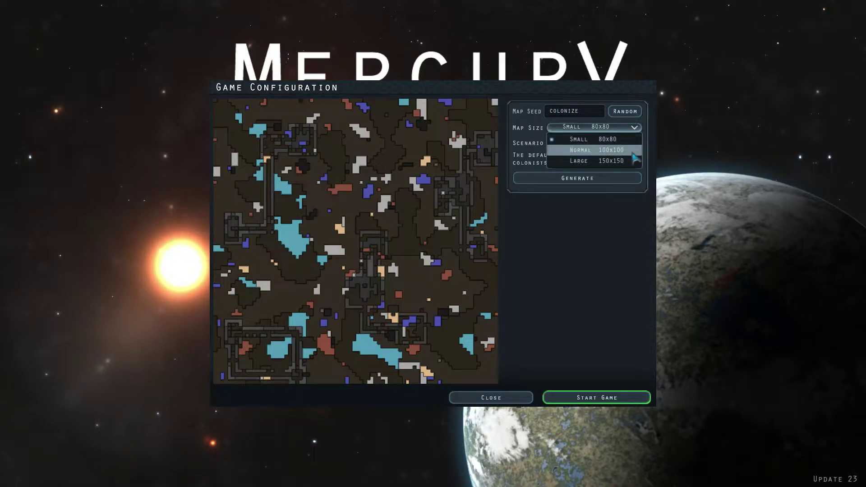
Step: Choose the Normal 100x100 map size and reroll the seed until it reads GEORGE
{"action": "left_click", "coordinate": [609, 150]}
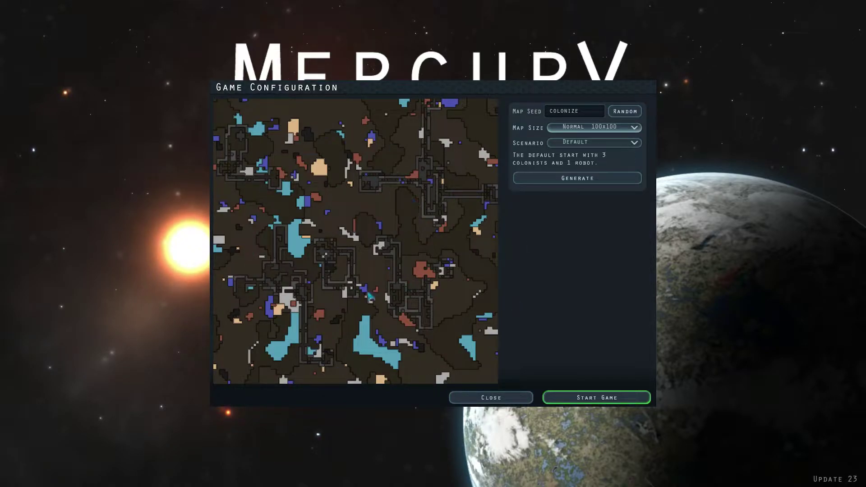
{"action": "left_click", "coordinate": [629, 112]}
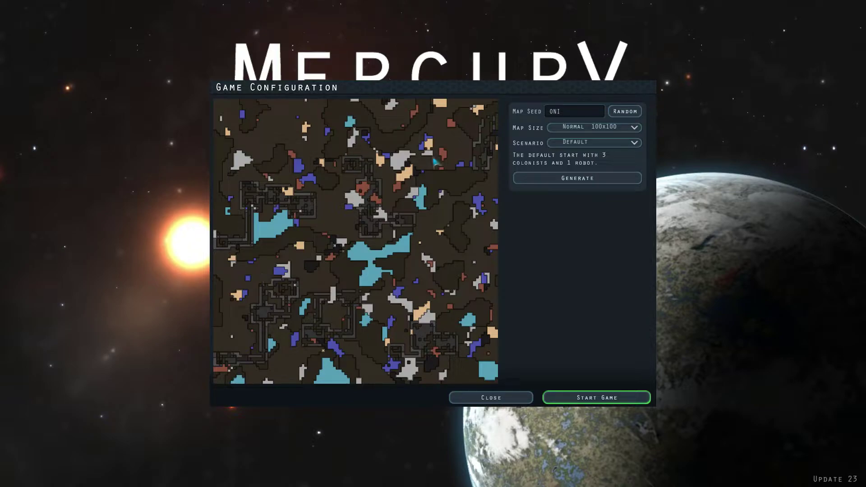
{"action": "left_click", "coordinate": [625, 111]}
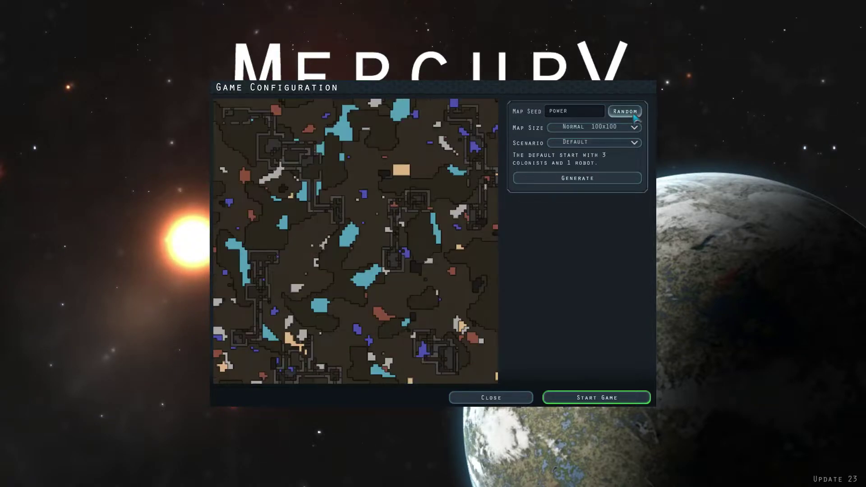
{"action": "left_click", "coordinate": [625, 111]}
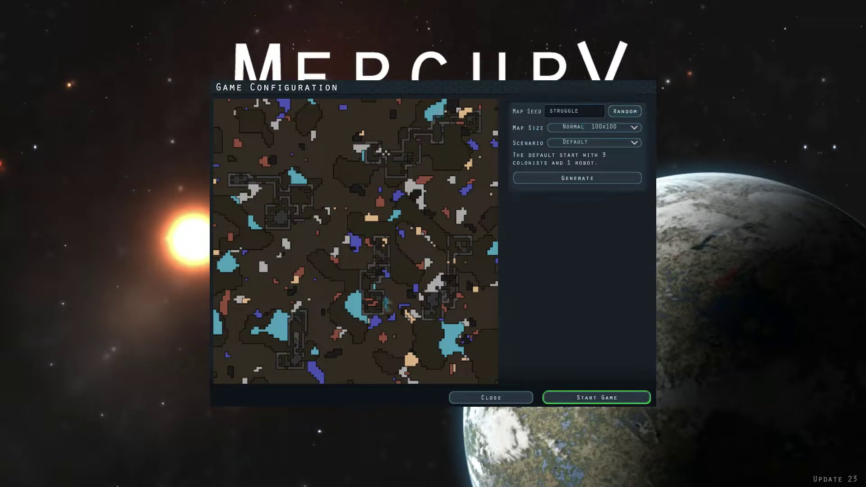
{"action": "left_click", "coordinate": [625, 112]}
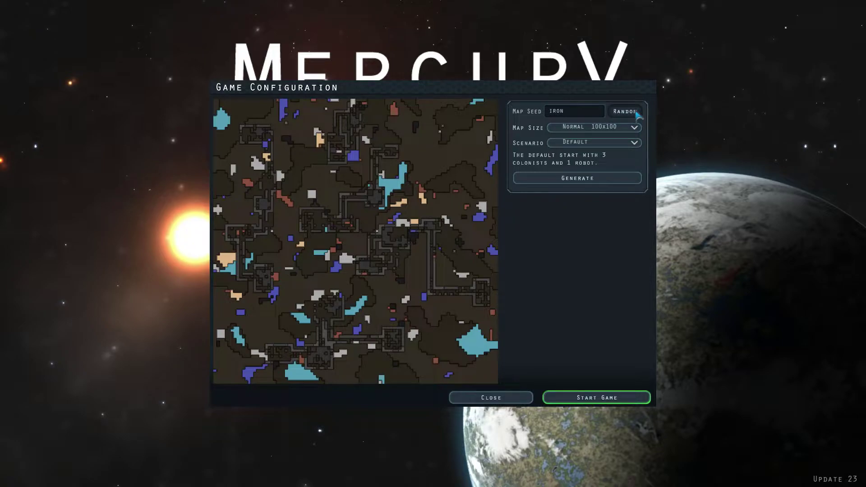
{"action": "left_click", "coordinate": [625, 111]}
{"action": "left_click", "coordinate": [625, 111]}
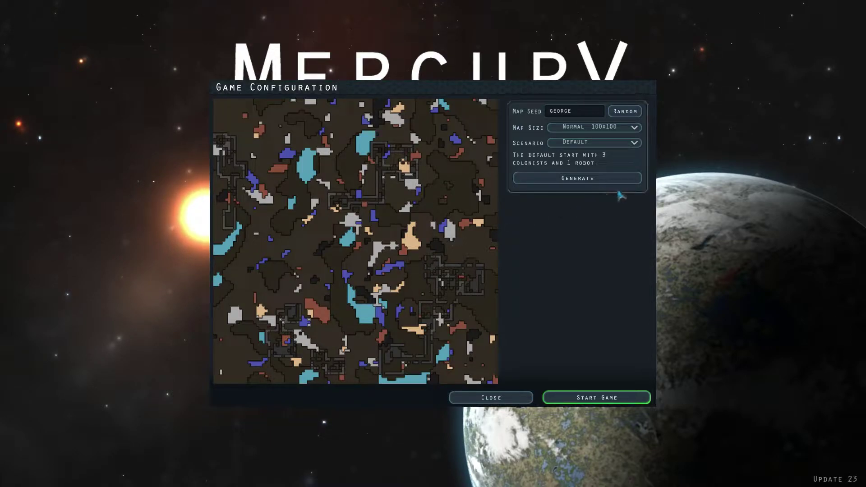
{"action": "left_click", "coordinate": [636, 143]}
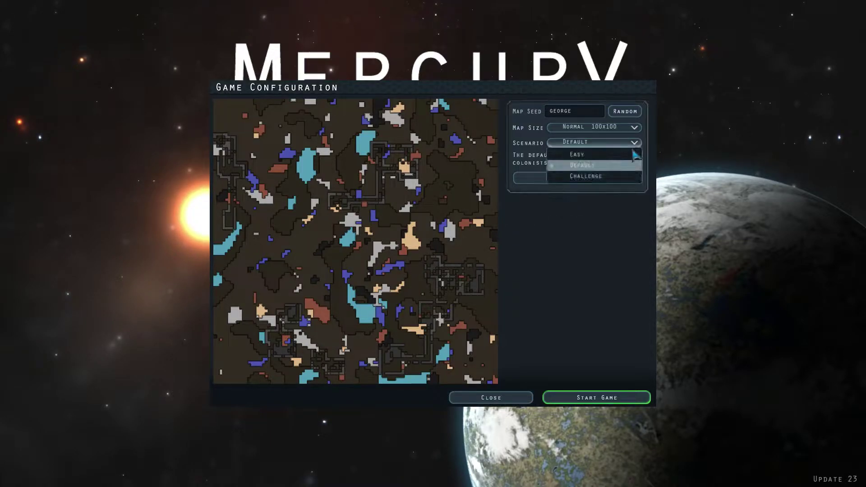
{"action": "left_click", "coordinate": [634, 157]}
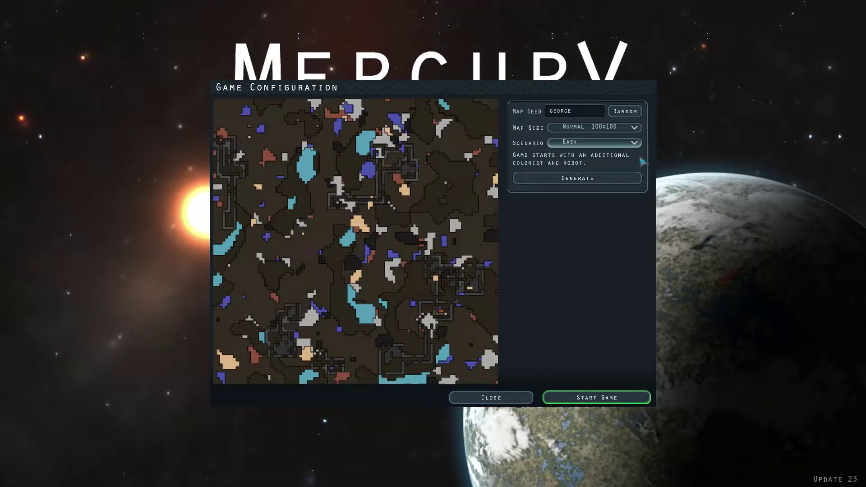
{"action": "left_click", "coordinate": [634, 142]}
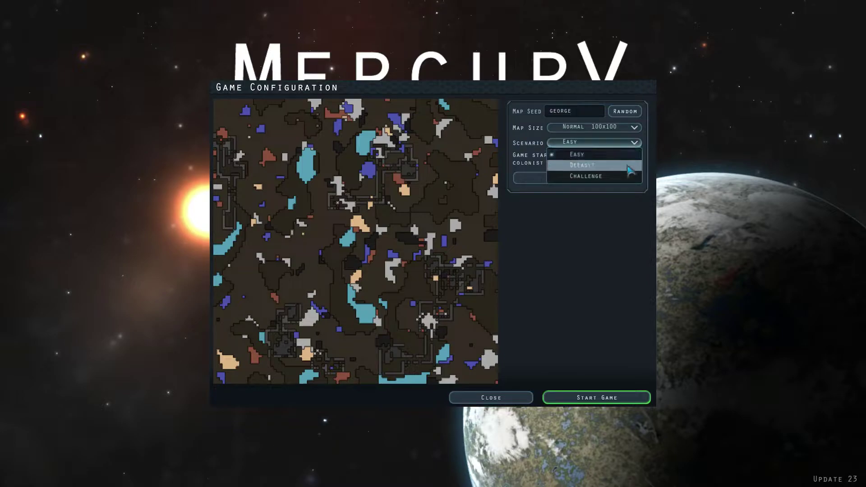
{"action": "left_click", "coordinate": [630, 167]}
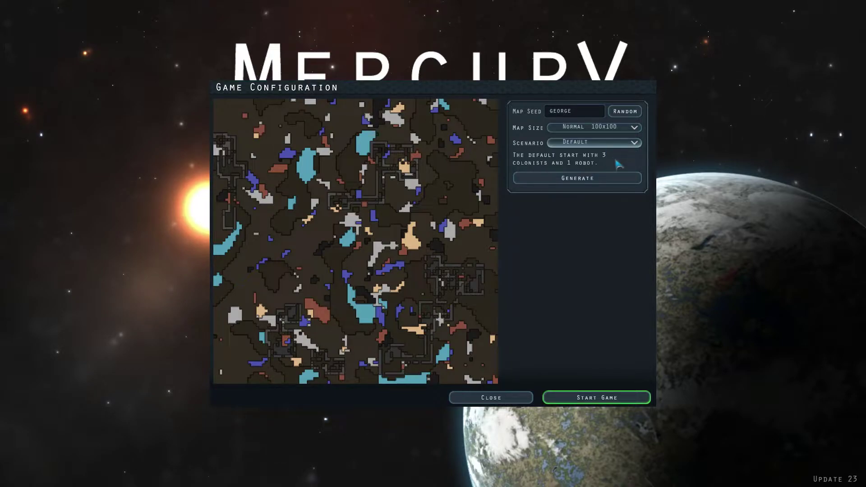
{"action": "left_click", "coordinate": [634, 144]}
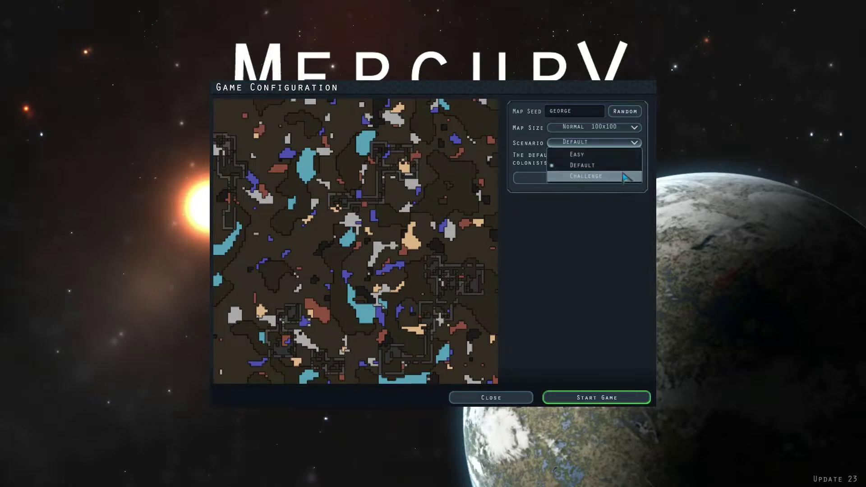
{"action": "left_click", "coordinate": [626, 178]}
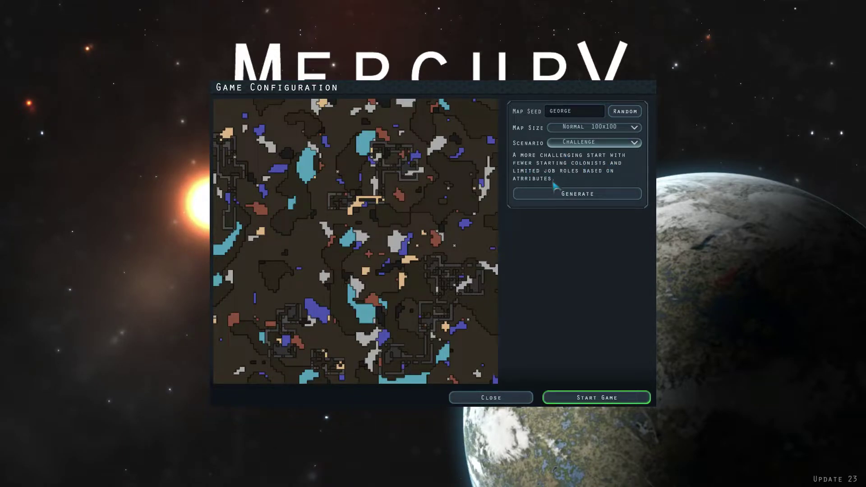
{"action": "left_click", "coordinate": [635, 143]}
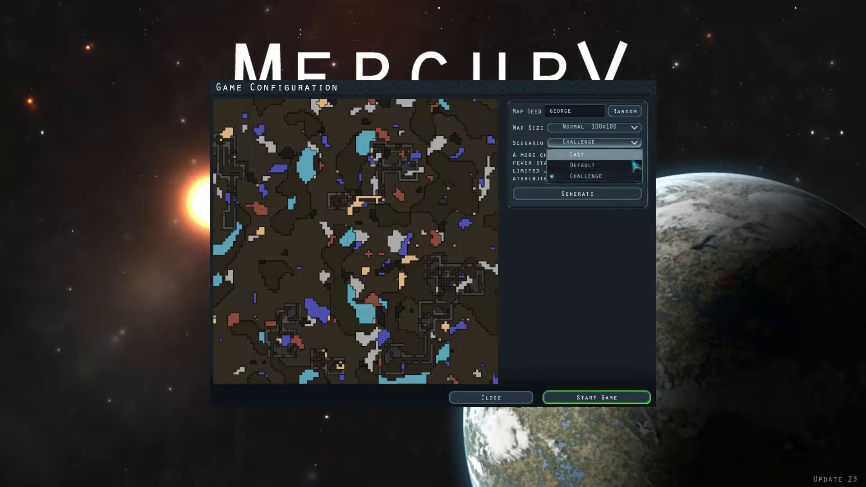
{"action": "left_click", "coordinate": [582, 165]}
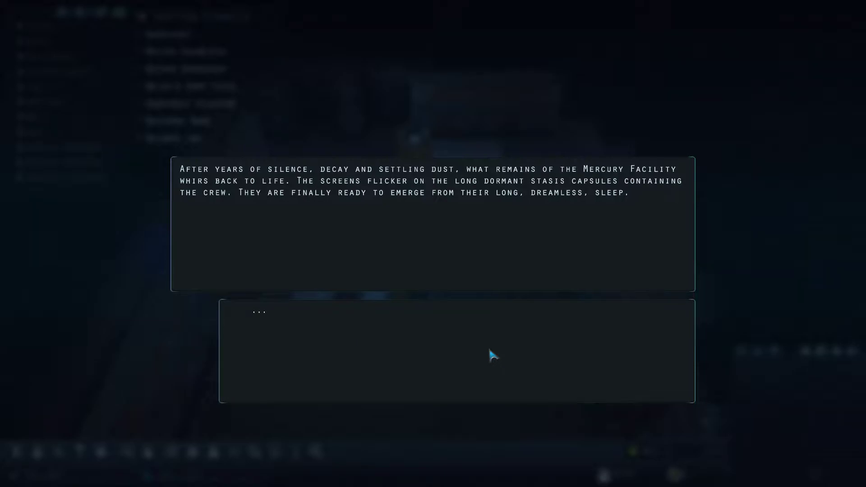
Step: Advance through the intro story into the Day 1 colony
{"action": "left_click", "coordinate": [321, 310]}
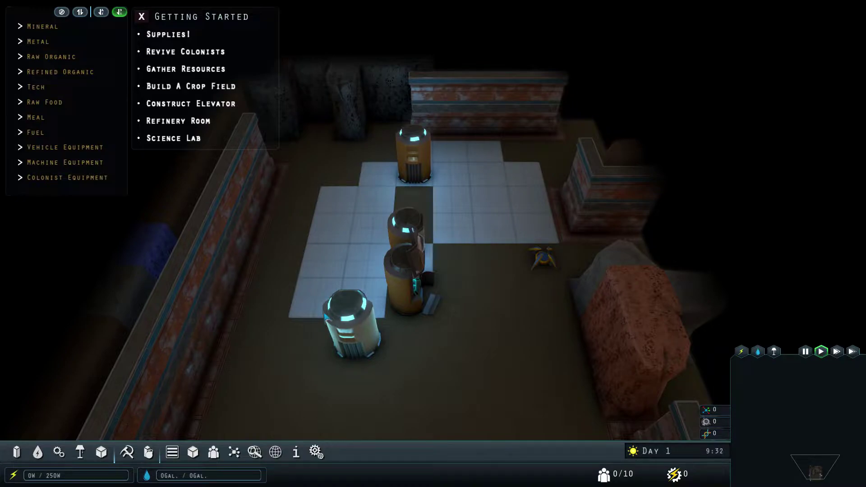
Step: Pause the game and rotate the camera over the walled starting room
{"action": "key", "text": "space"}
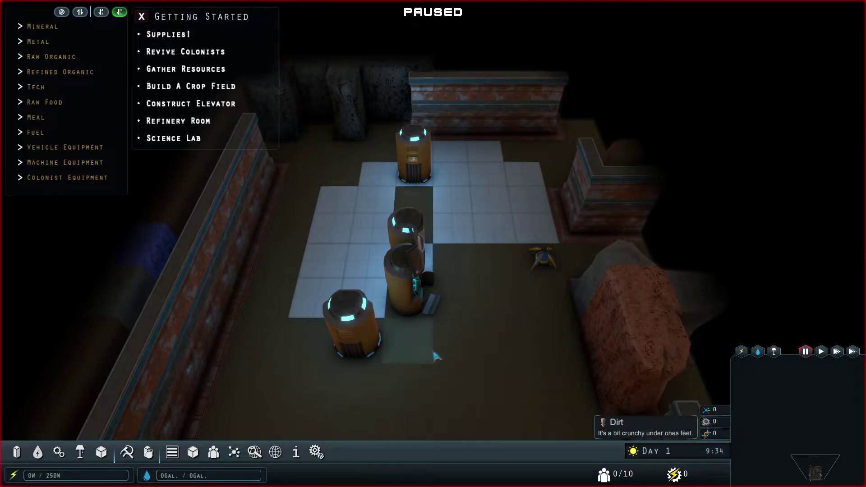
{"action": "scroll", "coordinate": [436, 357], "scroll_direction": "down", "scroll_amount": 2}
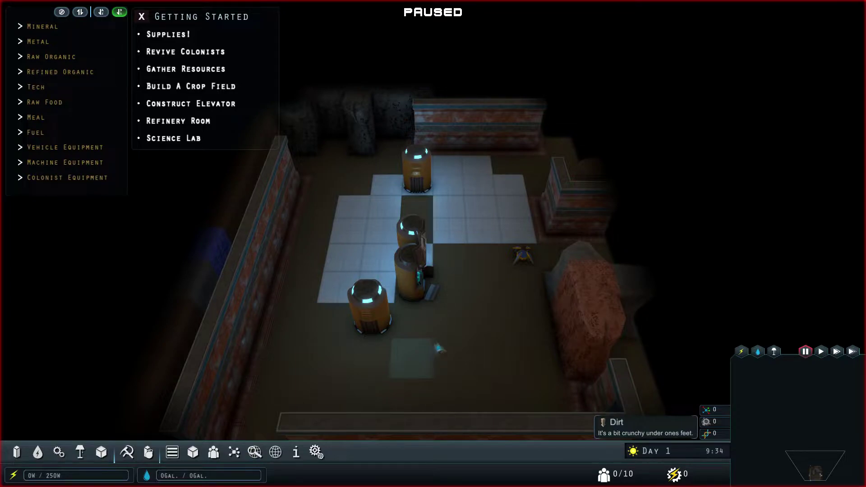
{"action": "scroll", "coordinate": [438, 349], "scroll_direction": "down", "scroll_amount": 3}
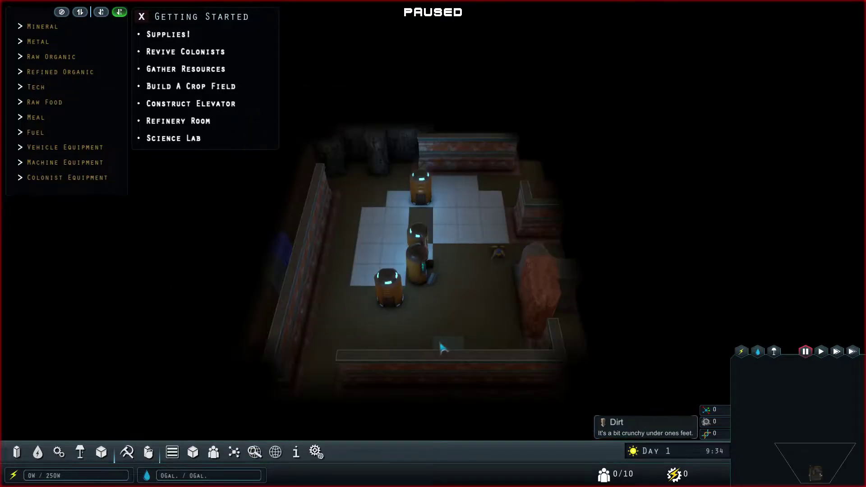
{"action": "mouse_move", "coordinate": [439, 349]}
{"action": "left_mouse_down"}
{"action": "mouse_move", "coordinate": [545, 342]}
{"action": "mouse_move", "coordinate": [460, 290]}
{"action": "mouse_move", "coordinate": [441, 225]}
{"action": "left_mouse_up"}
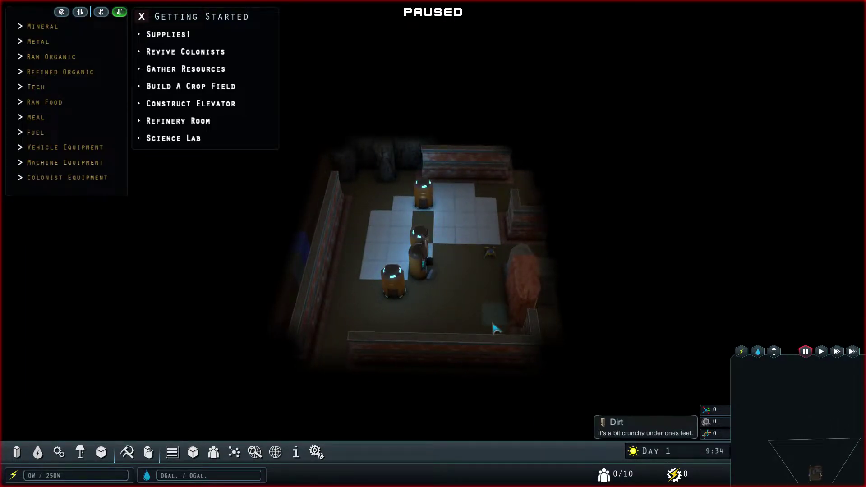
Step: Browse the furniture, structure, utilities, production and storage build categories
{"action": "left_click", "coordinate": [79, 452]}
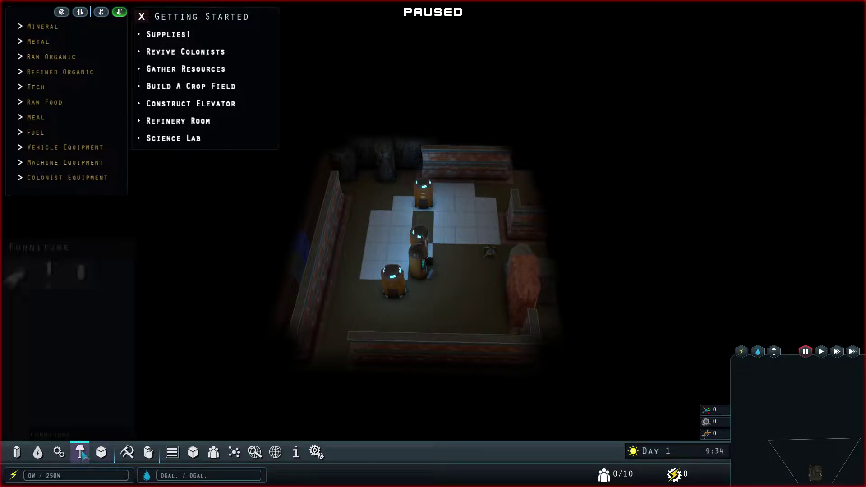
{"action": "scroll", "coordinate": [75, 277], "scroll_direction": "down", "scroll_amount": 1}
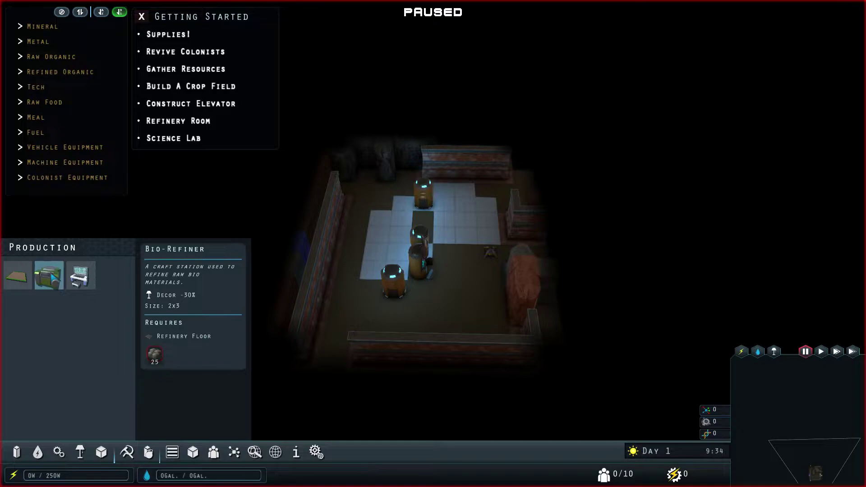
{"action": "left_click", "coordinate": [17, 452]}
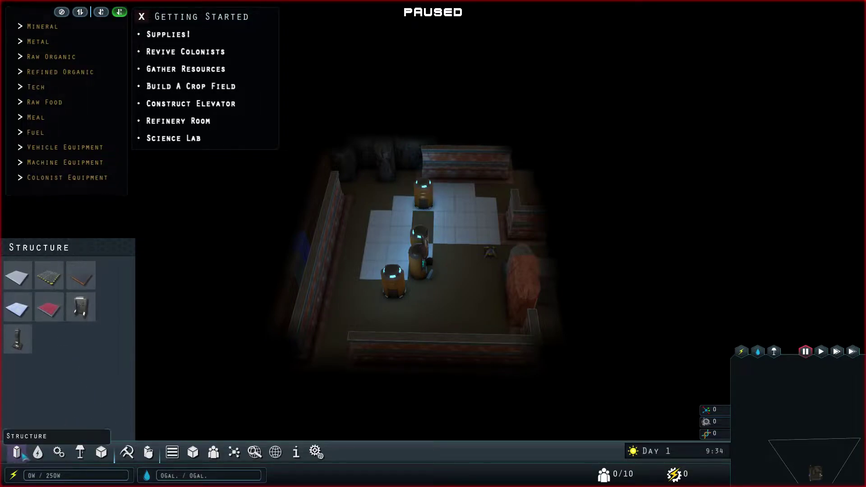
{"action": "left_click", "coordinate": [37, 452]}
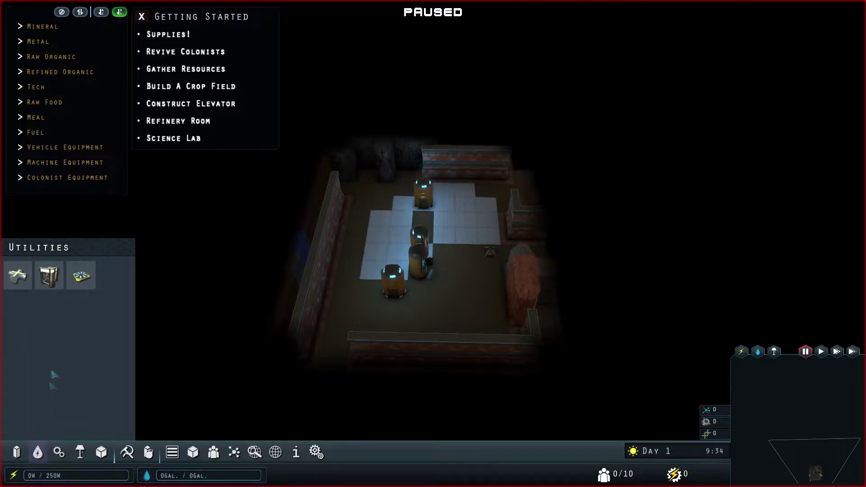
{"action": "left_click", "coordinate": [80, 453]}
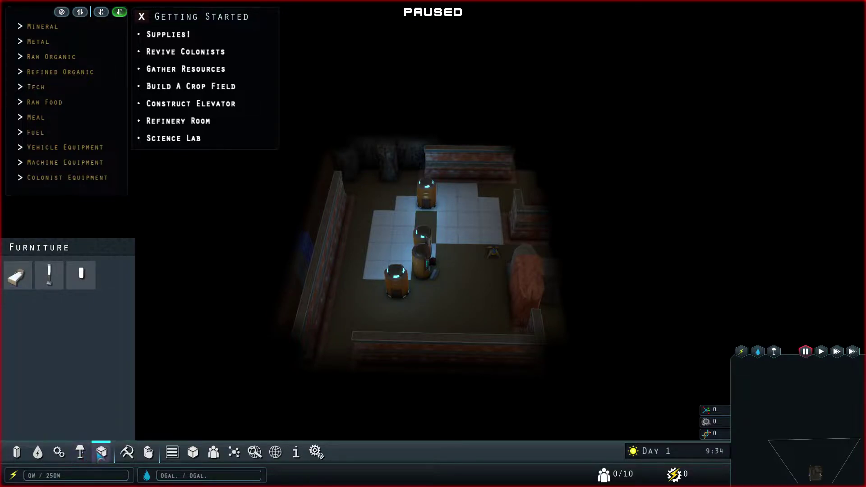
{"action": "left_click", "coordinate": [80, 453]}
{"action": "left_click", "coordinate": [101, 452]}
{"action": "left_click", "coordinate": [59, 452]}
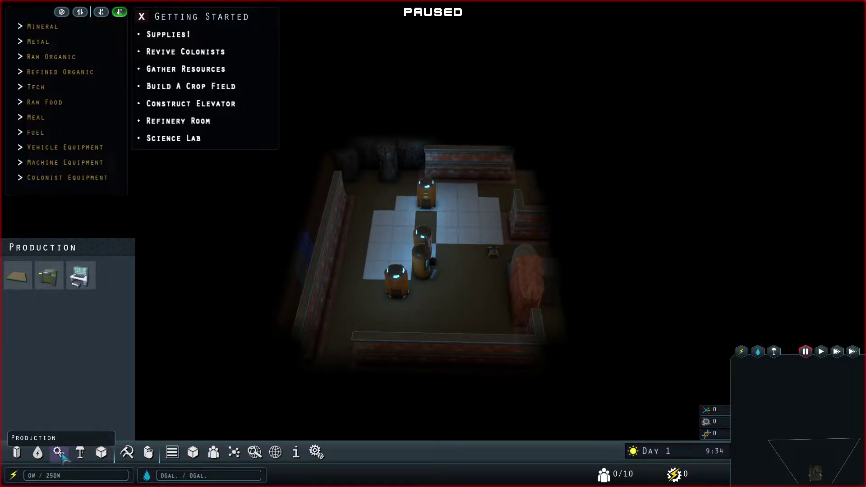
{"action": "left_click", "coordinate": [38, 452]}
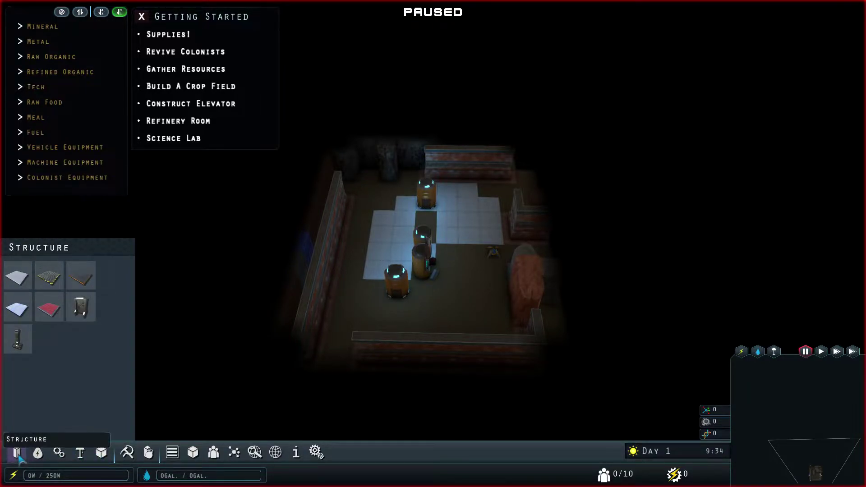
{"action": "left_click", "coordinate": [39, 452]}
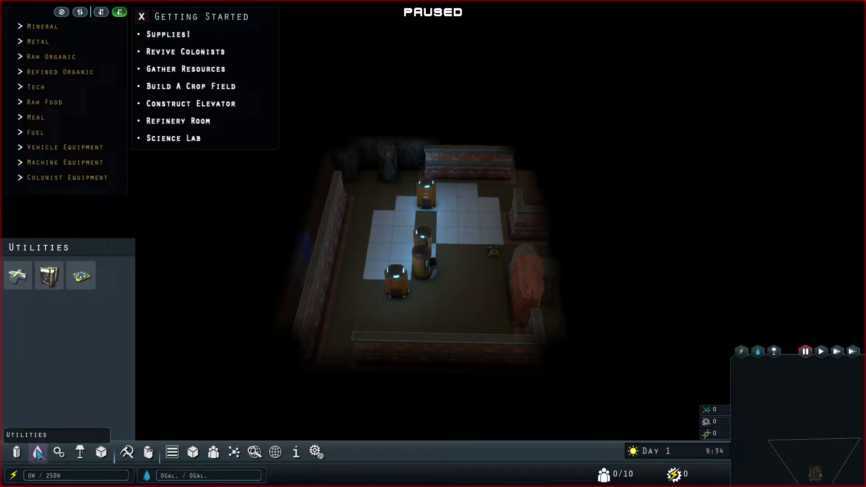
{"action": "left_click", "coordinate": [59, 452]}
{"action": "left_click", "coordinate": [81, 453]}
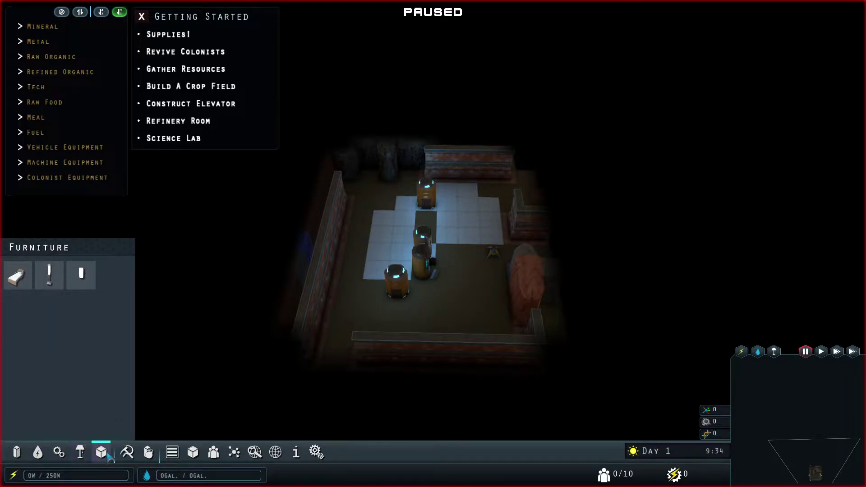
{"action": "left_click", "coordinate": [101, 452]}
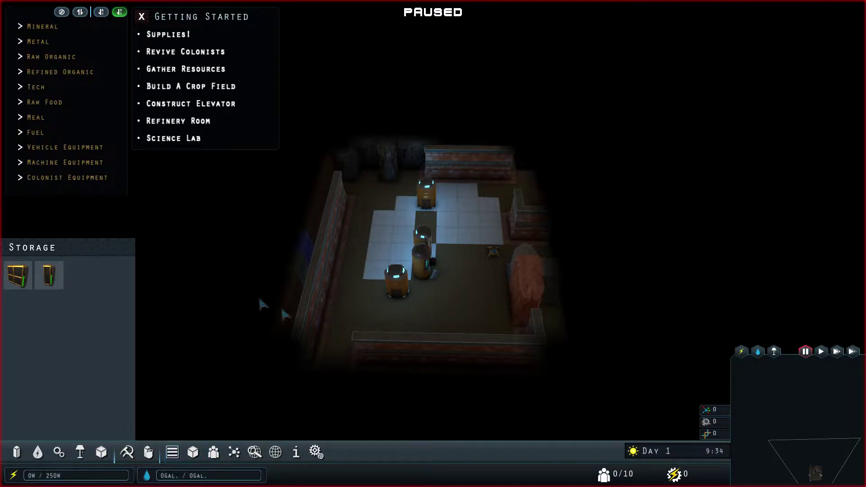
Step: Inspect the Power Conduit, browse production and storage again, and end on Structure
{"action": "left_click", "coordinate": [38, 452]}
{"action": "mouse_move", "coordinate": [81, 276]}
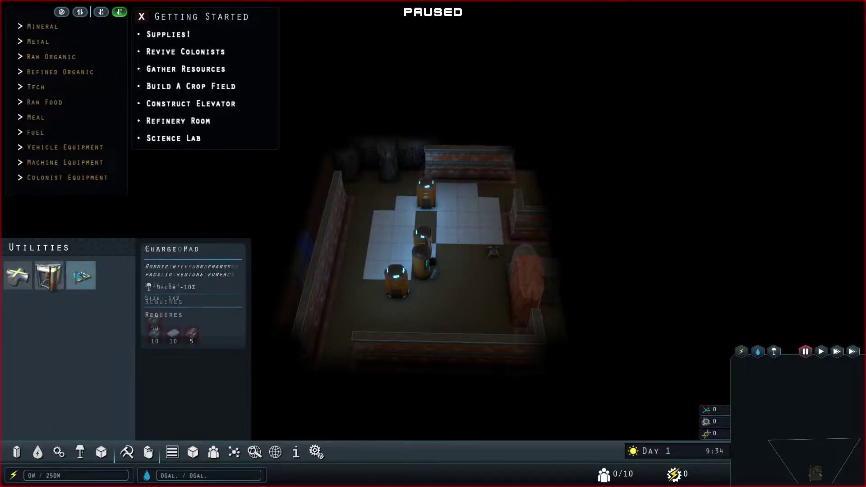
{"action": "left_click", "coordinate": [16, 452]}
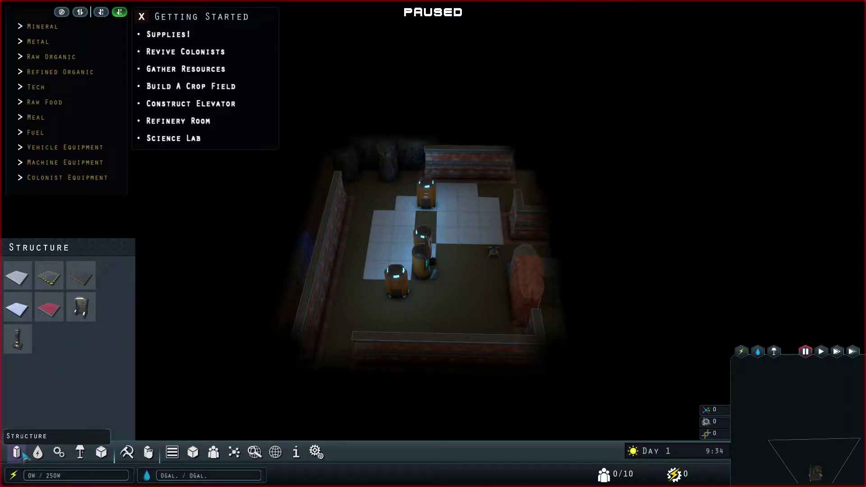
{"action": "left_click", "coordinate": [58, 452]}
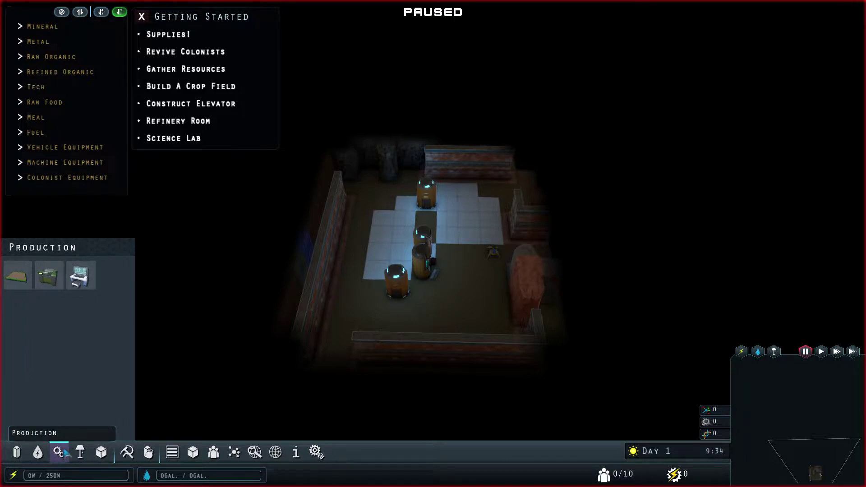
{"action": "left_click", "coordinate": [80, 451]}
{"action": "left_click", "coordinate": [101, 452]}
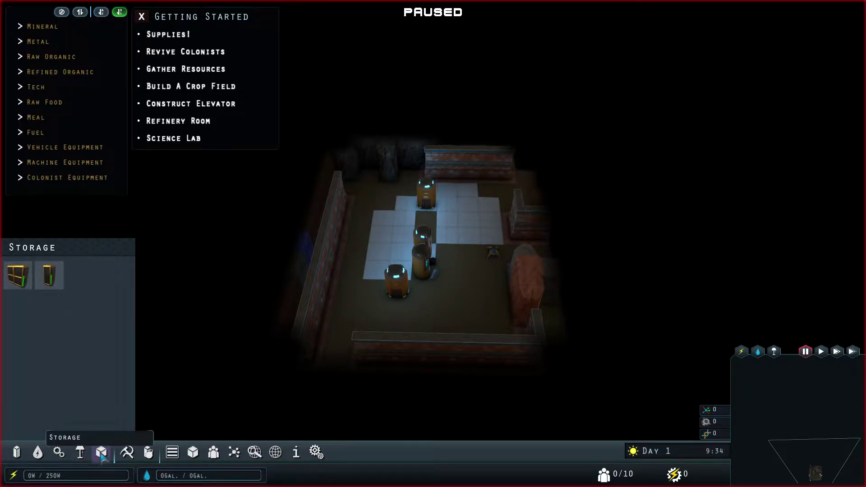
{"action": "left_click", "coordinate": [58, 452]}
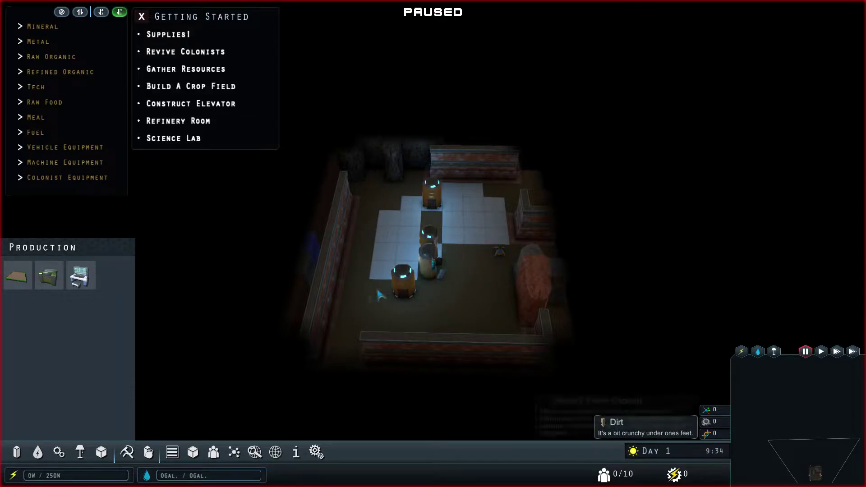
{"action": "left_click", "coordinate": [17, 452]}
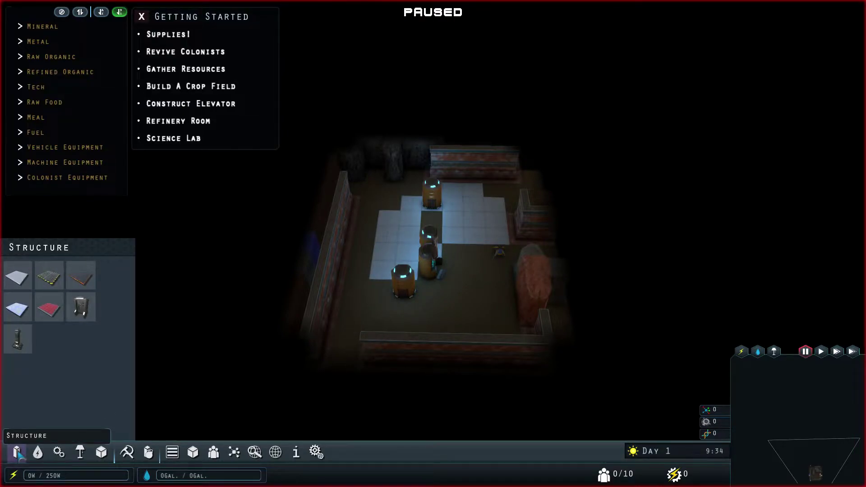
Step: Close the build panel and open the two occupied stasis capsules
{"action": "left_click", "coordinate": [19, 452]}
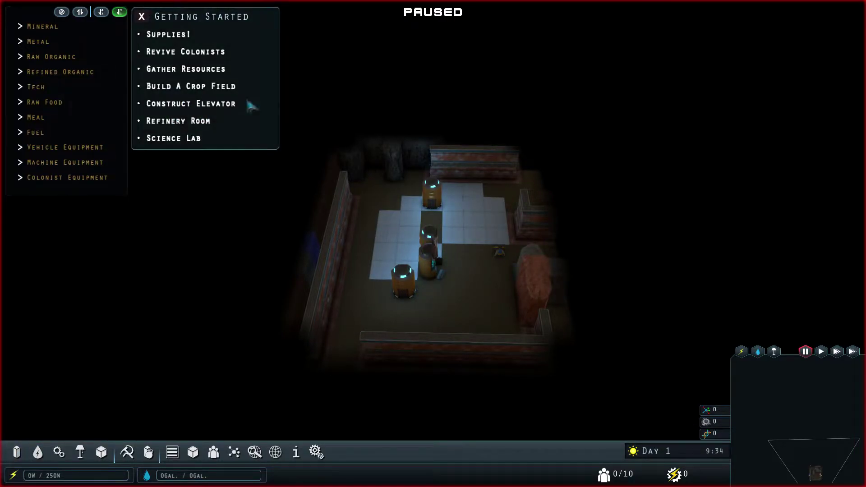
{"action": "key", "text": "q"}
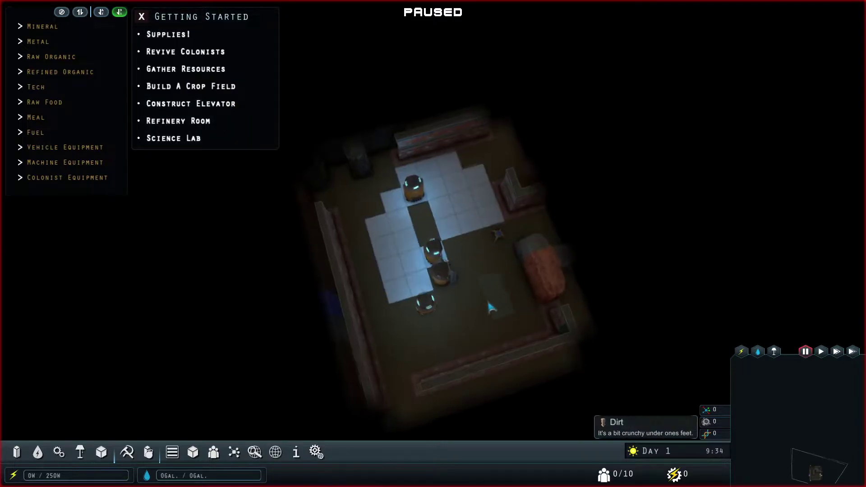
{"action": "left_click", "coordinate": [414, 193]}
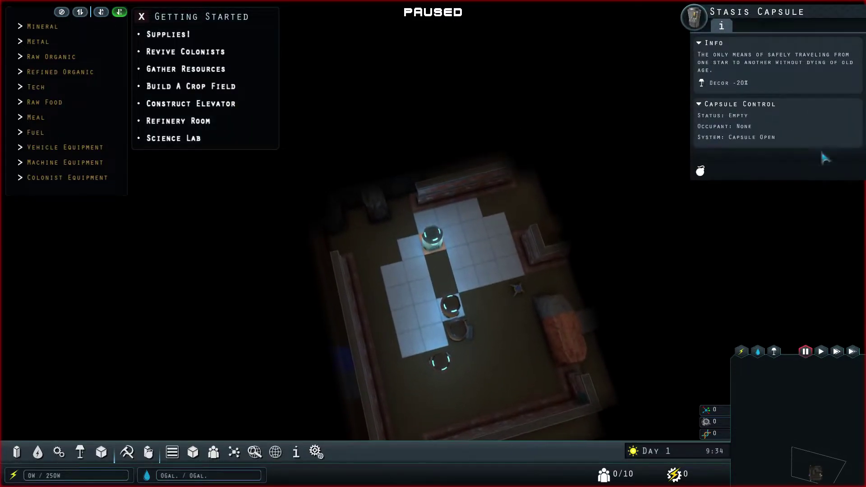
{"action": "key", "text": "w"}
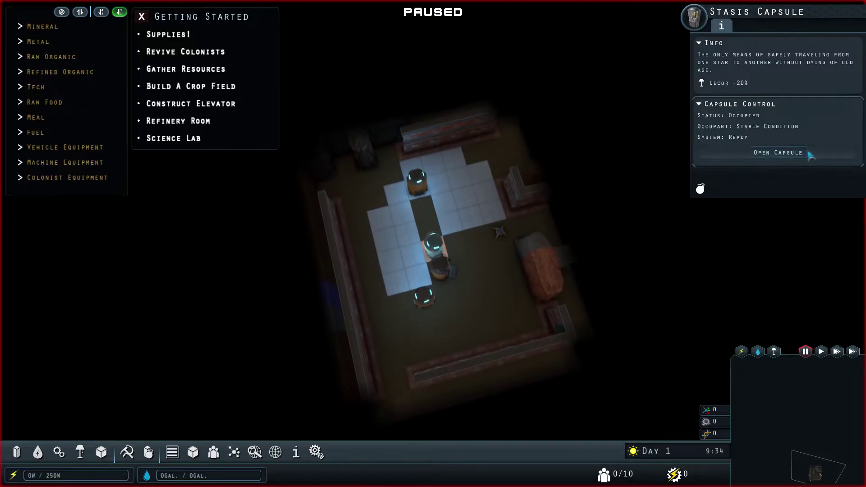
{"action": "left_click", "coordinate": [778, 153]}
{"action": "key", "text": "e"}
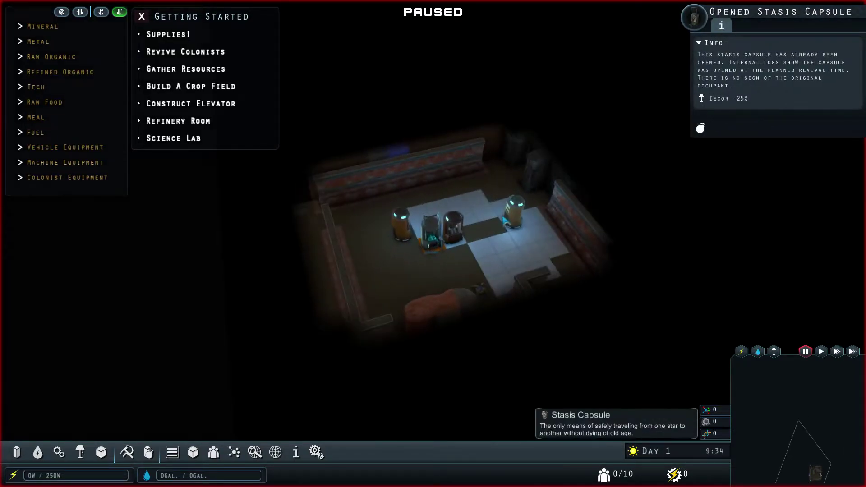
{"action": "left_click", "coordinate": [404, 256]}
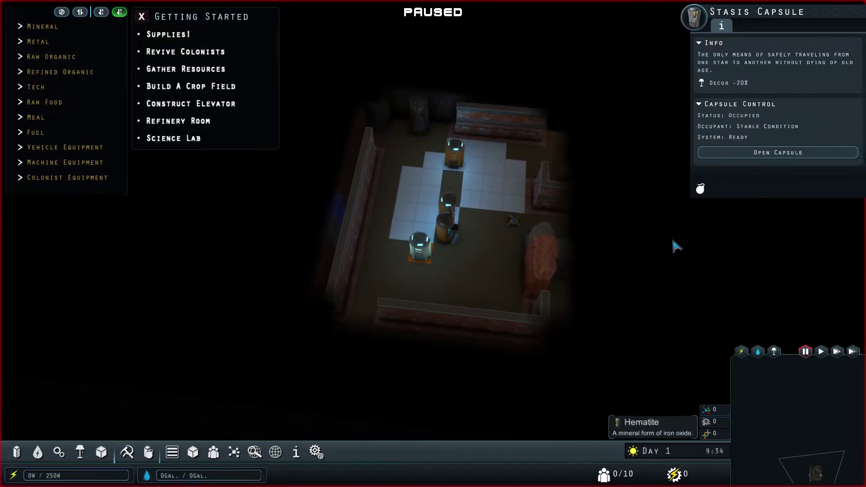
{"action": "left_click", "coordinate": [787, 170]}
Step: Mark one opened stasis capsule with the red order and orbit the room
{"action": "key", "text": "e"}
{"action": "key", "text": "e"}
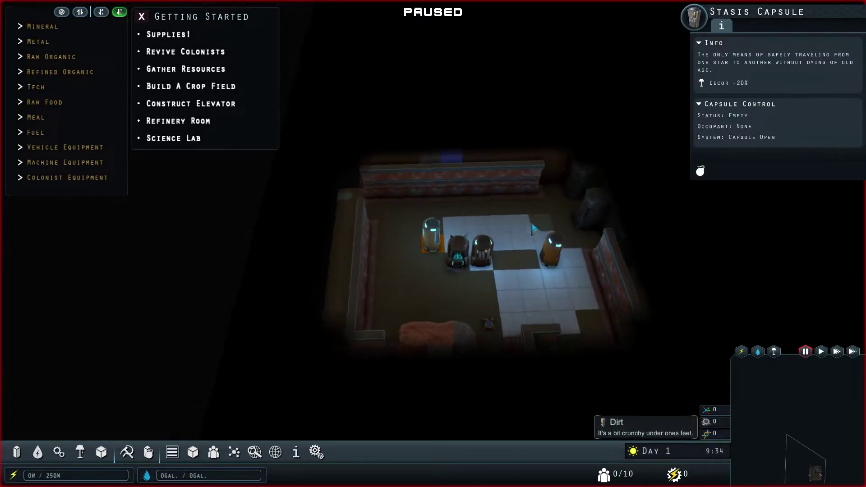
{"action": "left_click", "coordinate": [465, 264]}
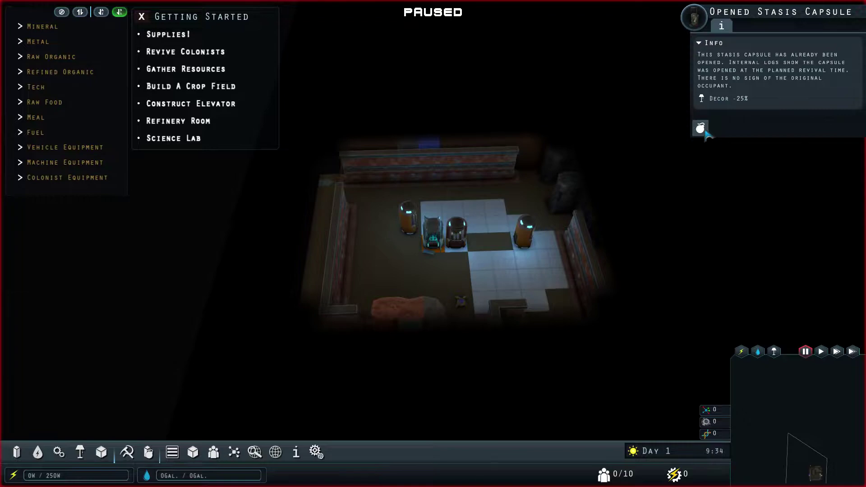
{"action": "left_click", "coordinate": [700, 128]}
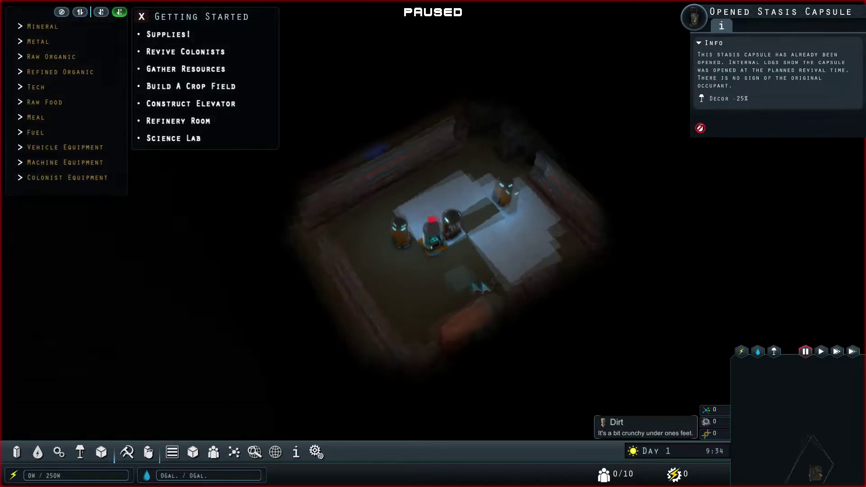
{"action": "left_click_drag", "start_coordinate": [438, 251], "coordinate": [493, 278]}
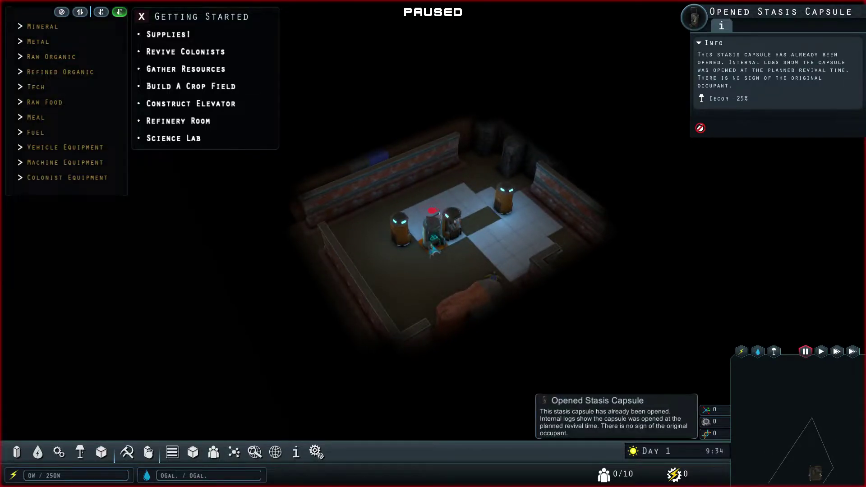
{"action": "mouse_move", "coordinate": [433, 264]}
{"action": "left_mouse_down"}
{"action": "mouse_move", "coordinate": [528, 278]}
{"action": "mouse_move", "coordinate": [471, 288]}
{"action": "left_mouse_up"}
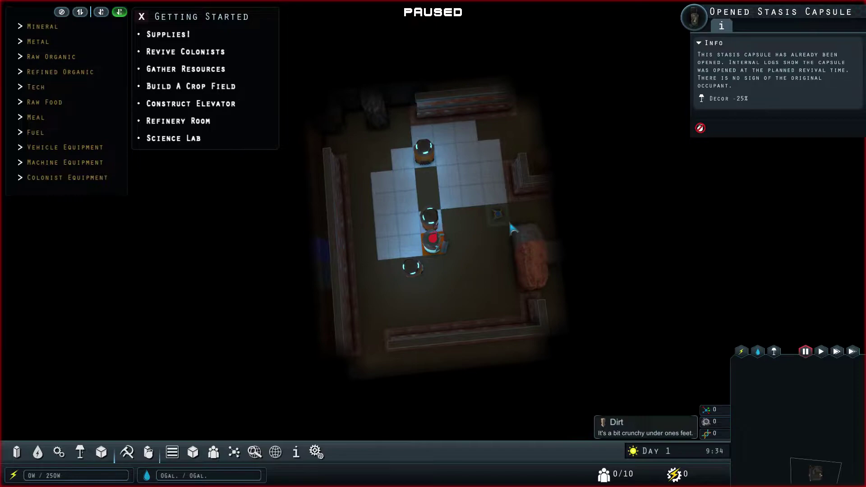
Step: Activate the floor robot as Worker Z-08076 and bring up the mining work orders
{"action": "left_click", "coordinate": [499, 219]}
{"action": "left_click_drag", "start_coordinate": [496, 209], "coordinate": [440, 249]}
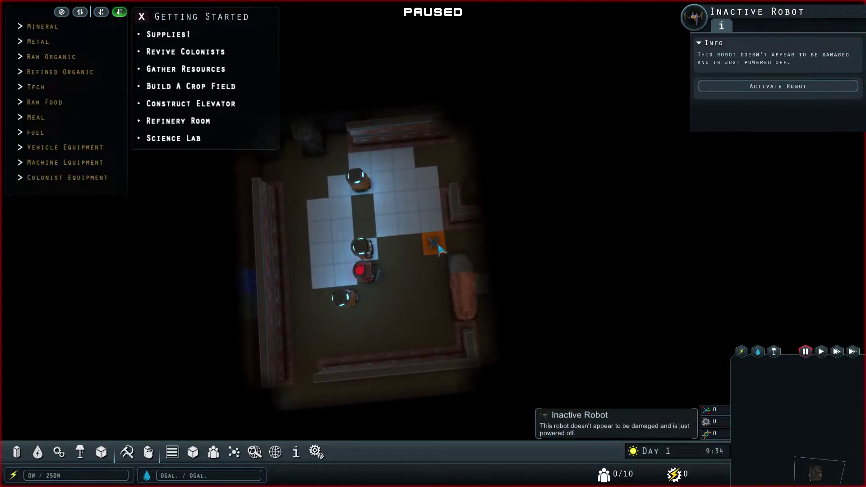
{"action": "left_click", "coordinate": [798, 87]}
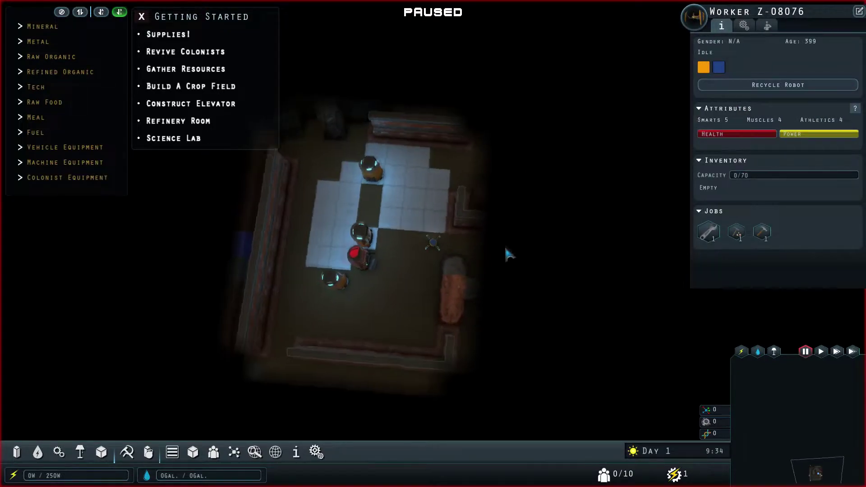
{"action": "mouse_move", "coordinate": [519, 234]}
{"action": "left_mouse_down"}
{"action": "mouse_move", "coordinate": [497, 175]}
{"action": "mouse_move", "coordinate": [506, 279]}
{"action": "left_mouse_up"}
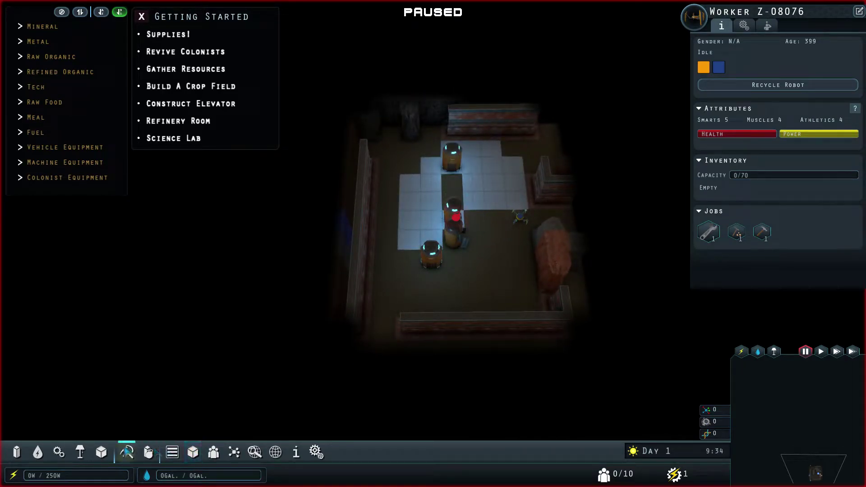
{"action": "left_click", "coordinate": [127, 452]}
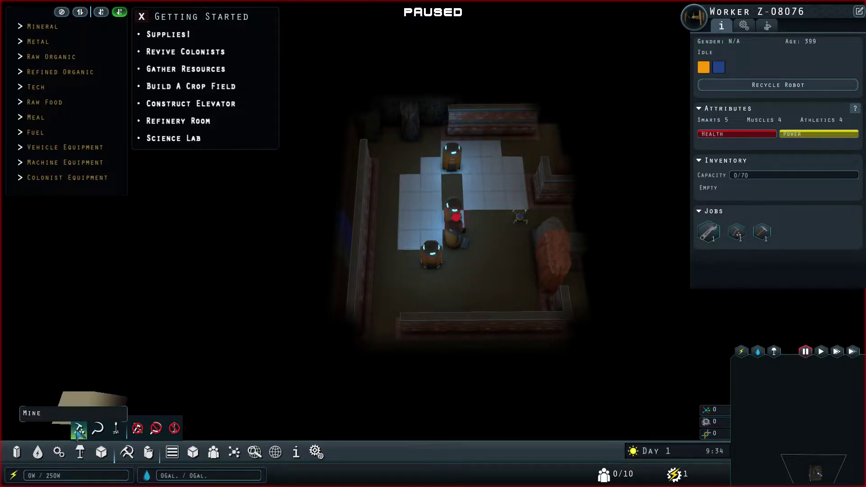
{"action": "scroll", "coordinate": [474, 271], "scroll_direction": "down", "scroll_amount": 2}
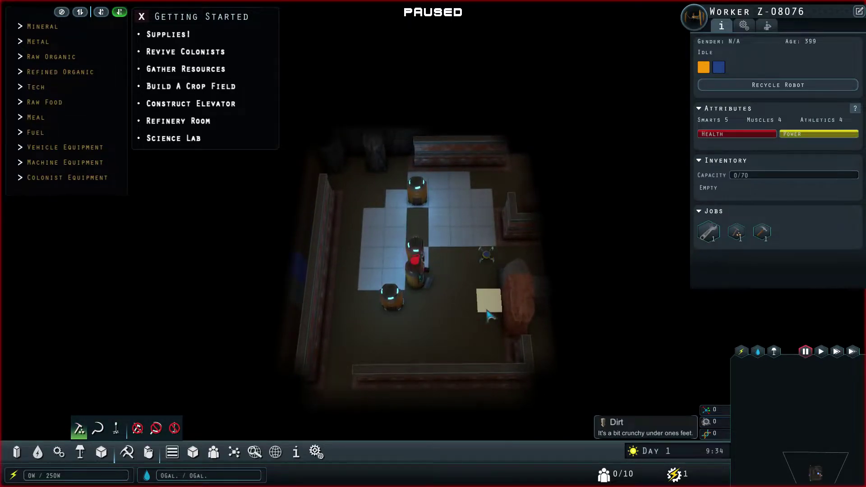
Step: Mark the hematite blocks at right and the rock row above the room for mining
{"action": "key", "text": "s"}
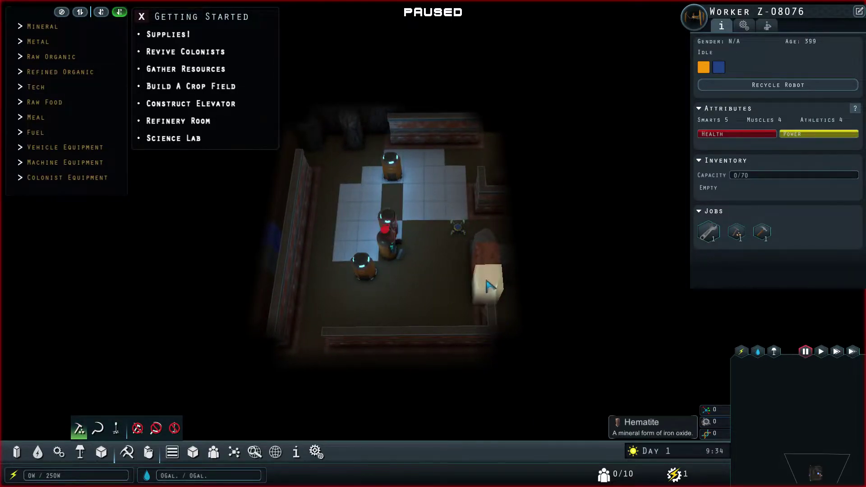
{"action": "left_click", "coordinate": [490, 286]}
{"action": "left_click", "coordinate": [490, 244]}
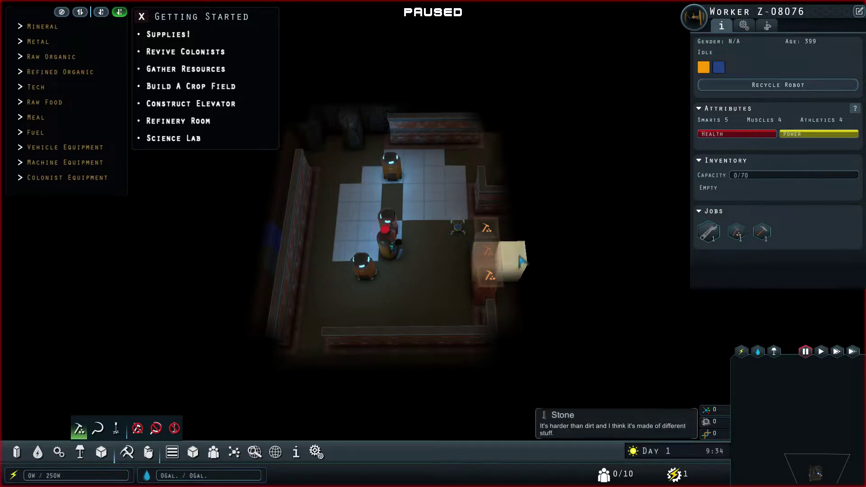
{"action": "scroll", "coordinate": [477, 264], "scroll_direction": "up", "scroll_amount": 2}
{"action": "scroll", "coordinate": [477, 263], "scroll_direction": "up", "scroll_amount": 3}
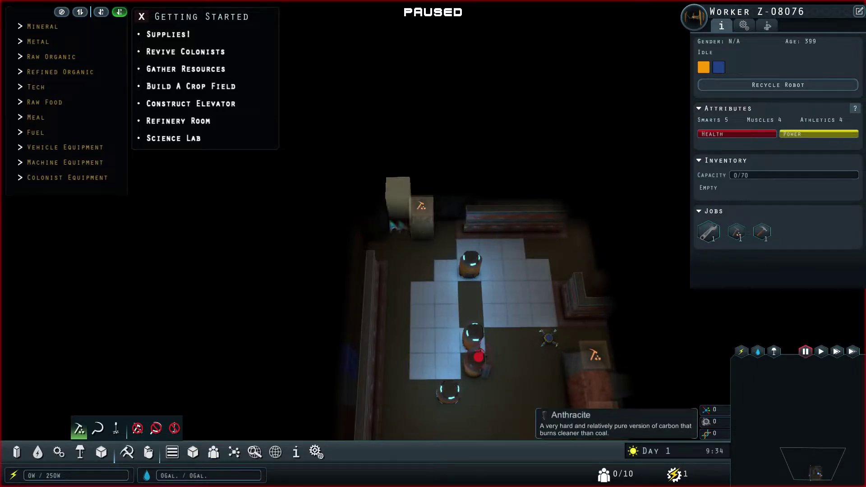
{"action": "left_click_drag", "start_coordinate": [371, 220], "coordinate": [462, 203]}
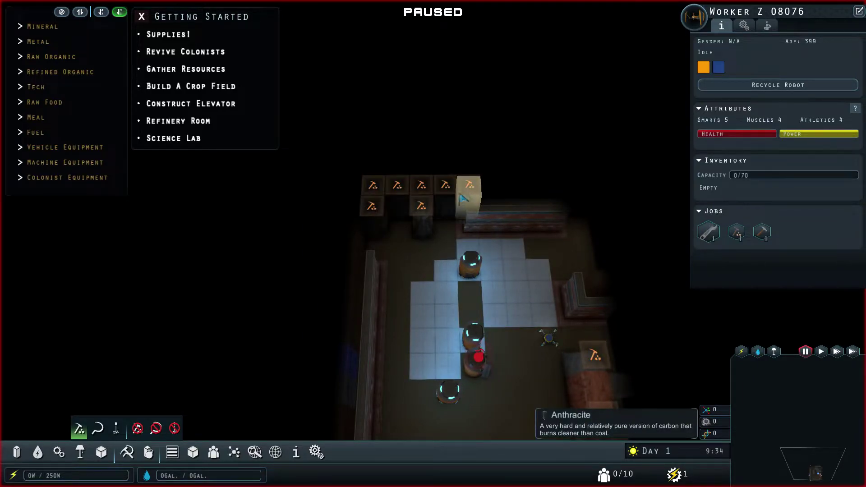
{"action": "scroll", "coordinate": [462, 211], "scroll_direction": "down", "scroll_amount": 3}
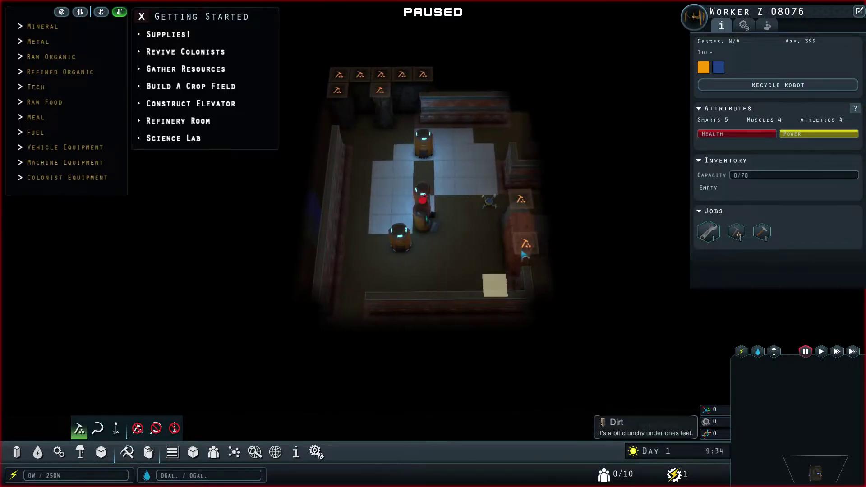
{"action": "scroll", "coordinate": [569, 257], "scroll_direction": "down", "scroll_amount": 1}
{"action": "scroll", "coordinate": [541, 264], "scroll_direction": "up", "scroll_amount": 1}
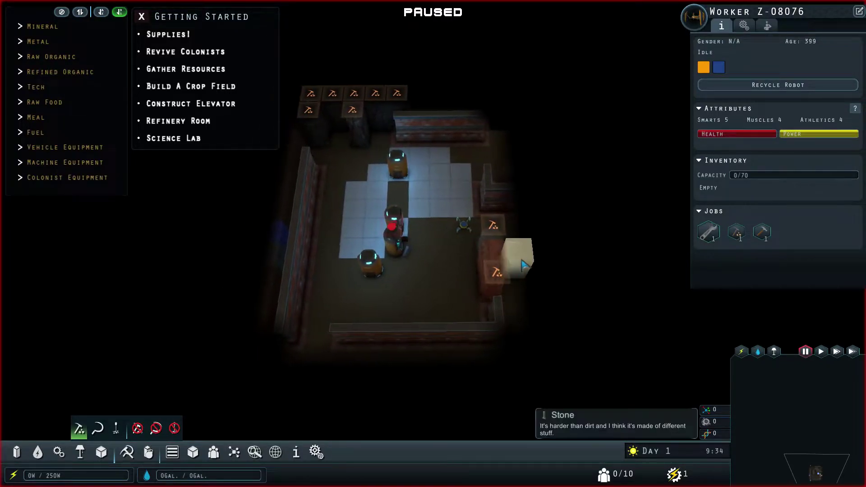
{"action": "left_click_drag", "start_coordinate": [515, 261], "coordinate": [496, 259]}
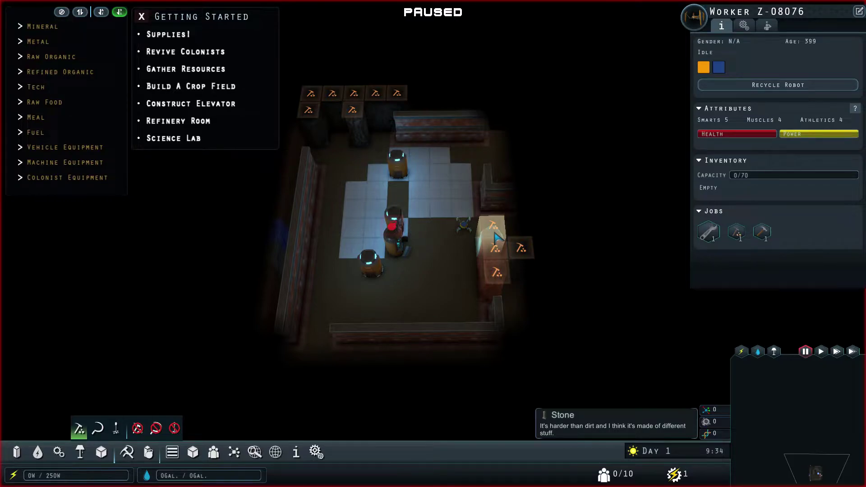
{"action": "key", "text": "e"}
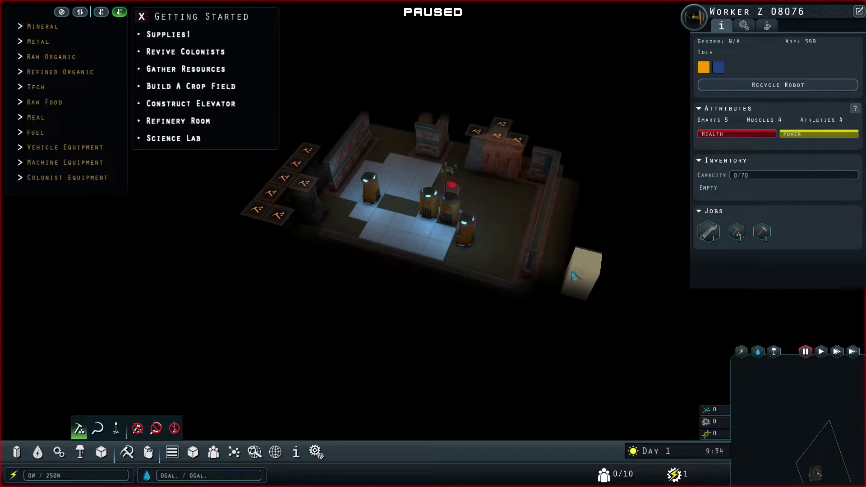
{"action": "key", "text": "e"}
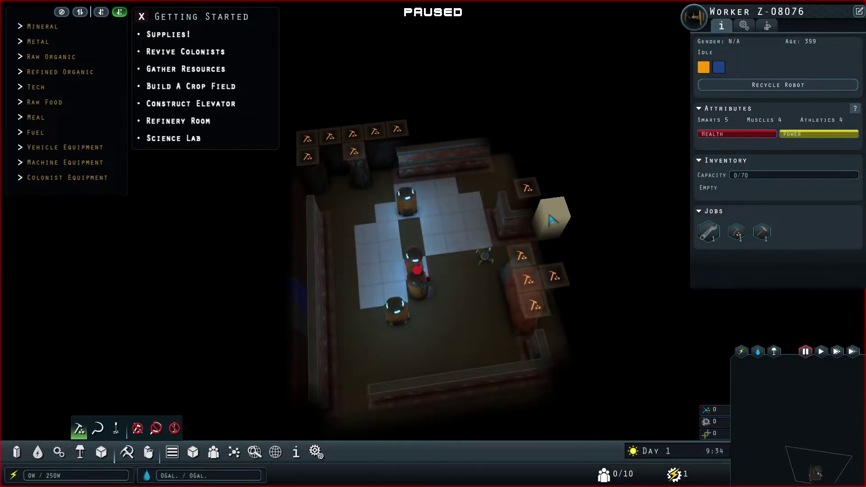
{"action": "key", "text": "e"}
{"action": "left_click", "coordinate": [521, 290]}
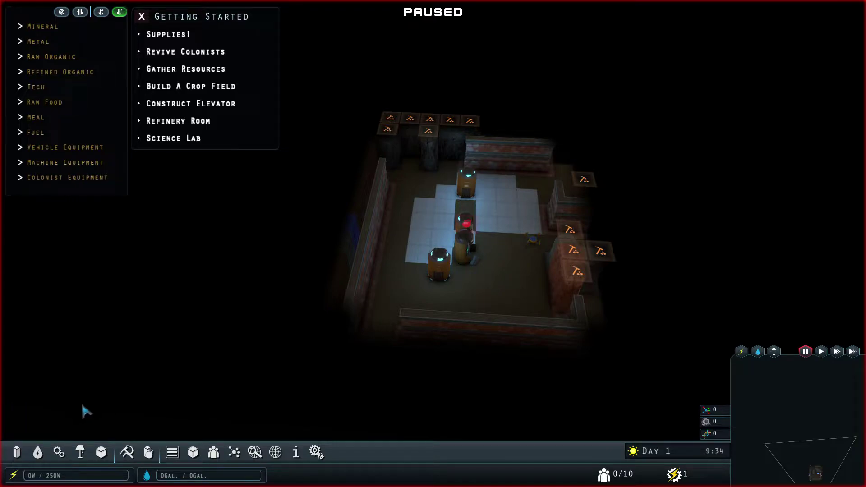
Step: Move from Utilities to Production to see the Bio-Refiner's Refinery Floor requirement
{"action": "left_click", "coordinate": [38, 452]}
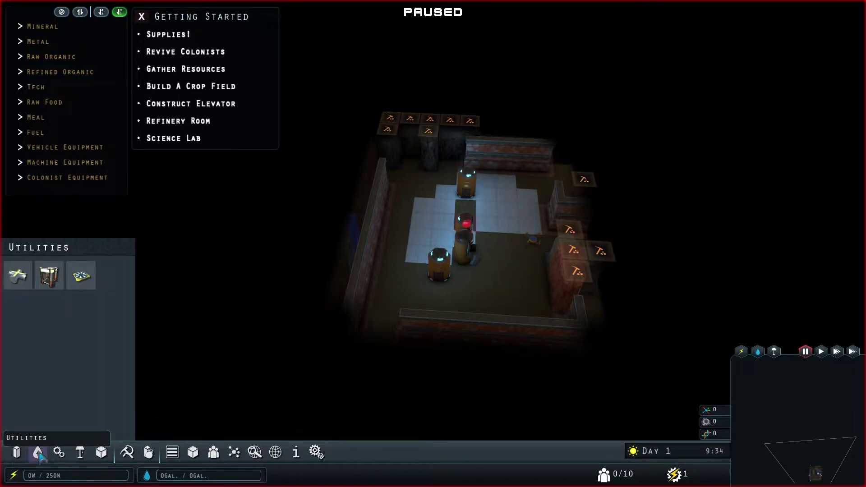
{"action": "left_click", "coordinate": [58, 453]}
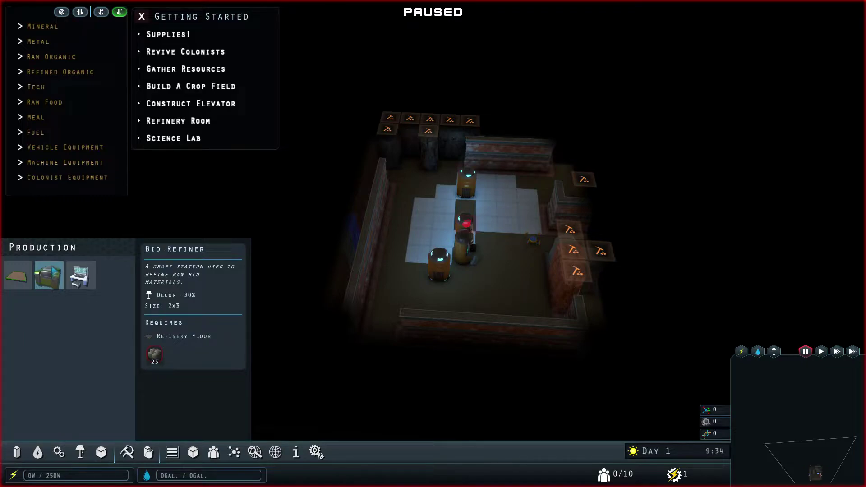
{"action": "right_click_drag", "start_coordinate": [449, 390], "coordinate": [468, 404]}
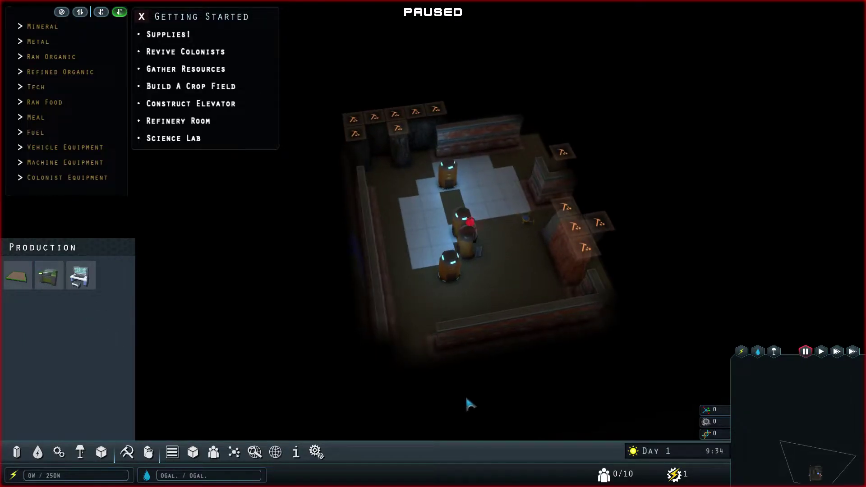
{"action": "left_click_drag", "start_coordinate": [465, 394], "coordinate": [457, 376]}
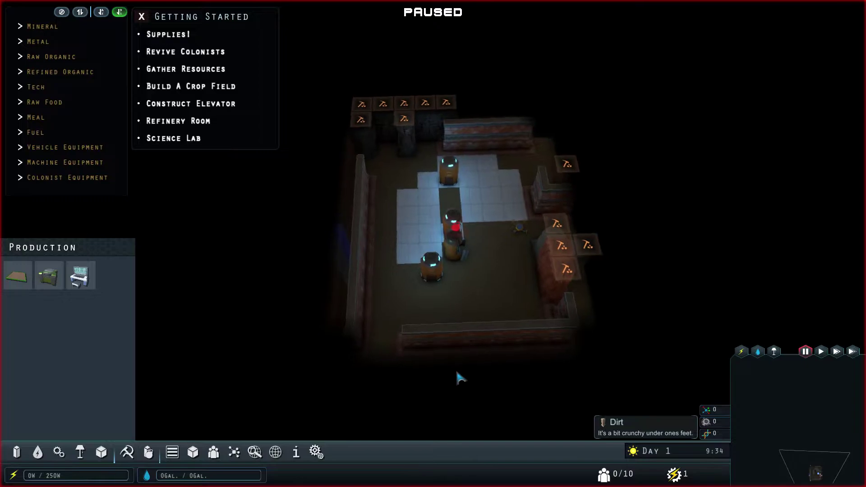
Step: Mark the left and bottom walls and a block of floor tiles for deconstruction
{"action": "left_click", "coordinate": [150, 456]}
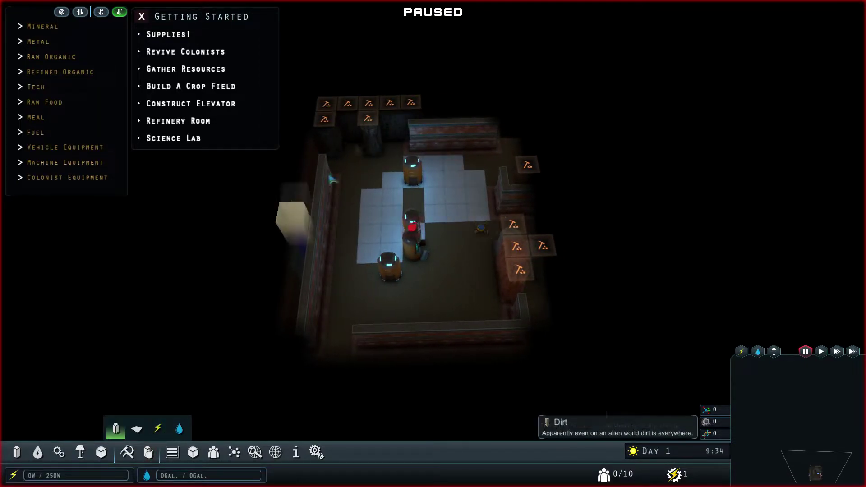
{"action": "left_click_drag", "start_coordinate": [511, 162], "coordinate": [541, 163]}
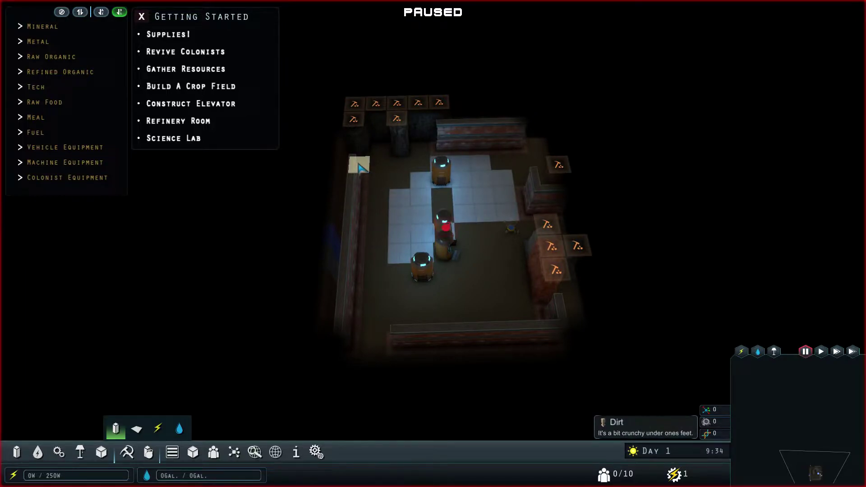
{"action": "left_click_drag", "start_coordinate": [359, 166], "coordinate": [355, 358]}
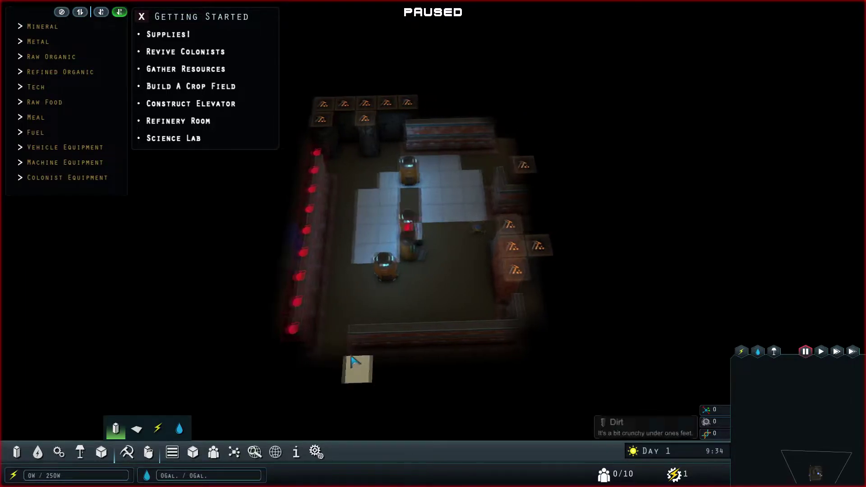
{"action": "mouse_move", "coordinate": [348, 338]}
{"action": "left_mouse_down"}
{"action": "mouse_move", "coordinate": [502, 344]}
{"action": "mouse_move", "coordinate": [537, 271]}
{"action": "mouse_move", "coordinate": [476, 188]}
{"action": "mouse_move", "coordinate": [402, 170]}
{"action": "left_mouse_up"}
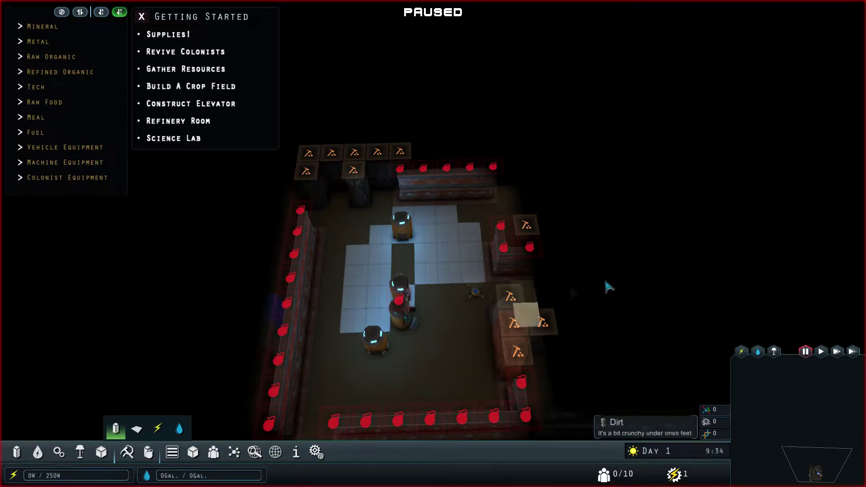
{"action": "key", "text": "a"}
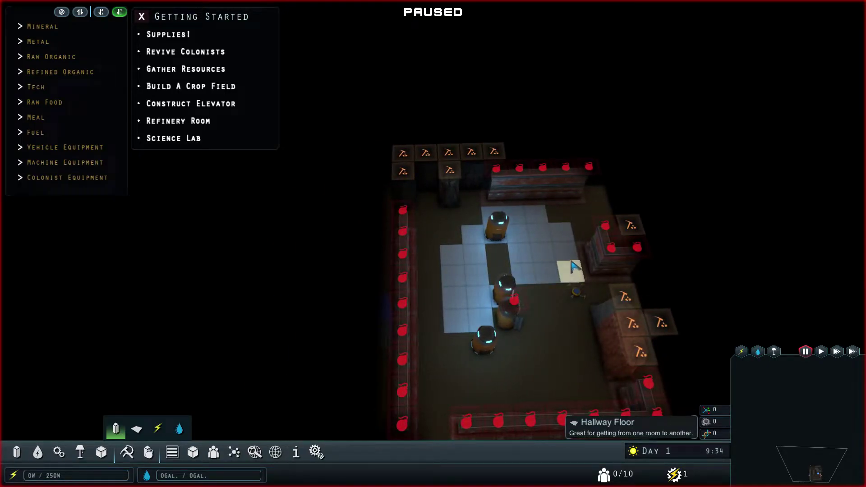
{"action": "key", "text": "Tab"}
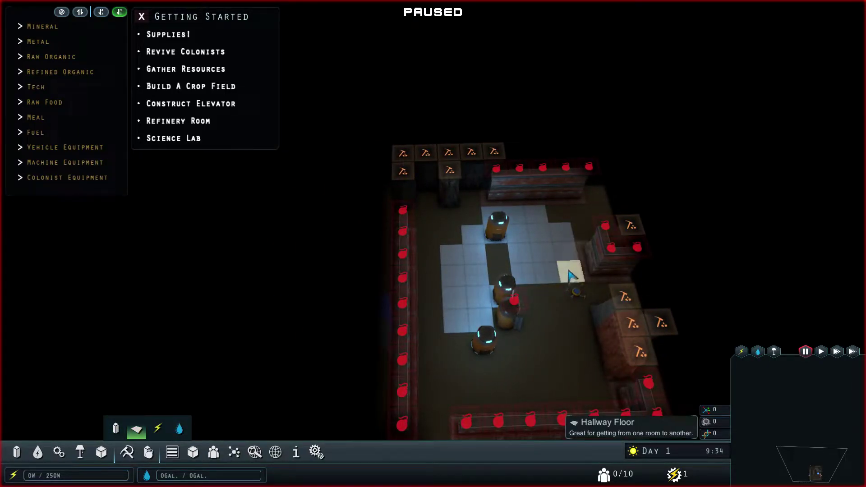
{"action": "mouse_move", "coordinate": [571, 272]}
{"action": "left_mouse_down"}
{"action": "mouse_move", "coordinate": [504, 222]}
{"action": "mouse_move", "coordinate": [484, 326]}
{"action": "left_mouse_up"}
{"action": "scroll", "coordinate": [495, 358], "scroll_direction": "down", "scroll_amount": 2}
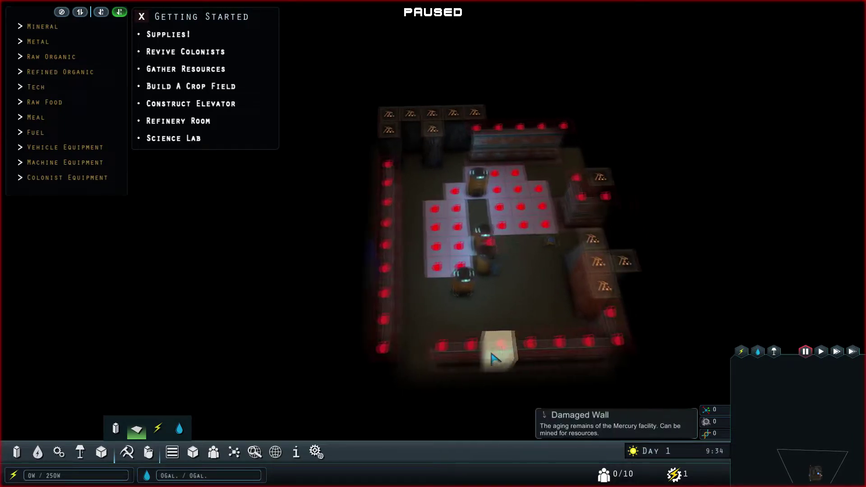
{"action": "scroll", "coordinate": [504, 312], "scroll_direction": "down", "scroll_amount": 2}
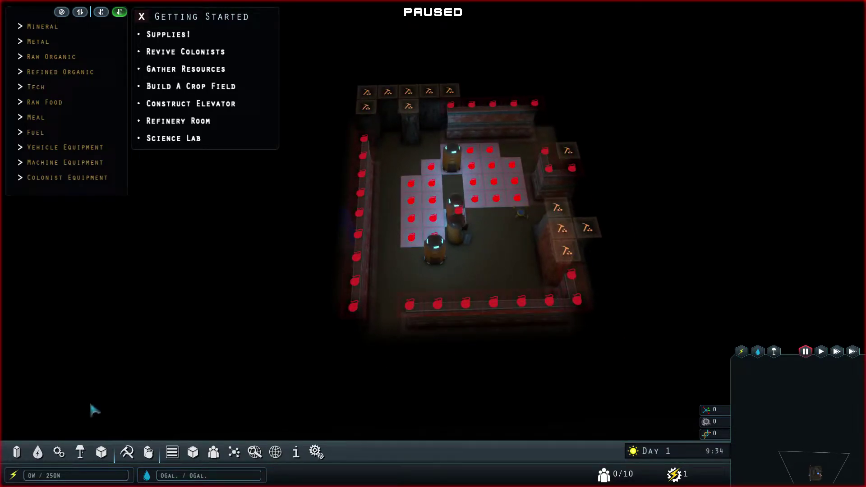
Step: Reopen Production to compare the dirt-only Crop Field with the Bio-Refiner
{"action": "left_click", "coordinate": [39, 452]}
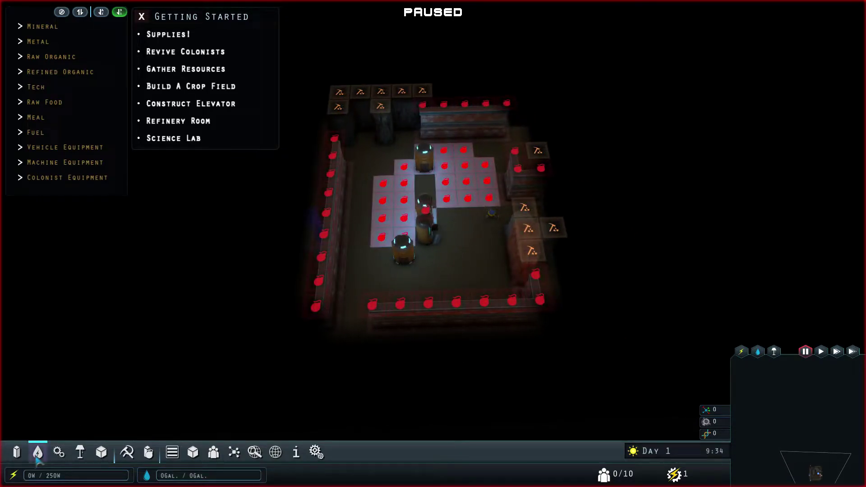
{"action": "left_click", "coordinate": [58, 452]}
{"action": "left_click", "coordinate": [24, 280]}
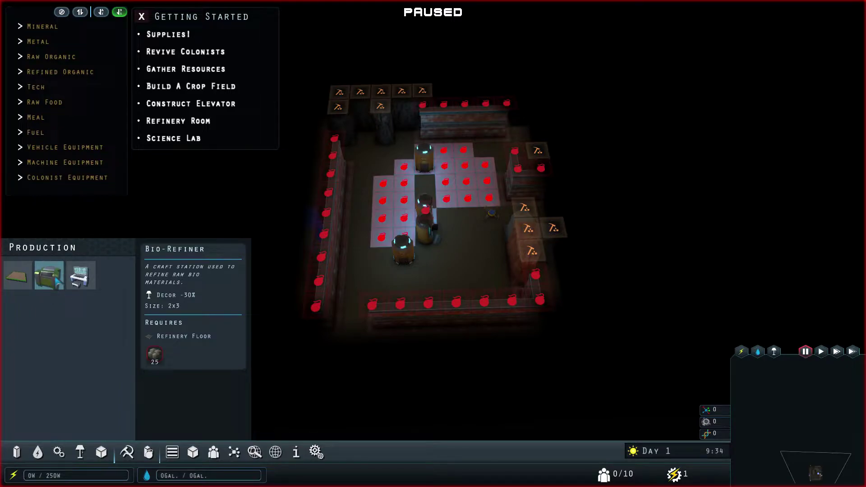
Step: Let game time run until the colonists revive, then pause
{"action": "left_click", "coordinate": [17, 452]}
{"action": "key", "text": "space"}
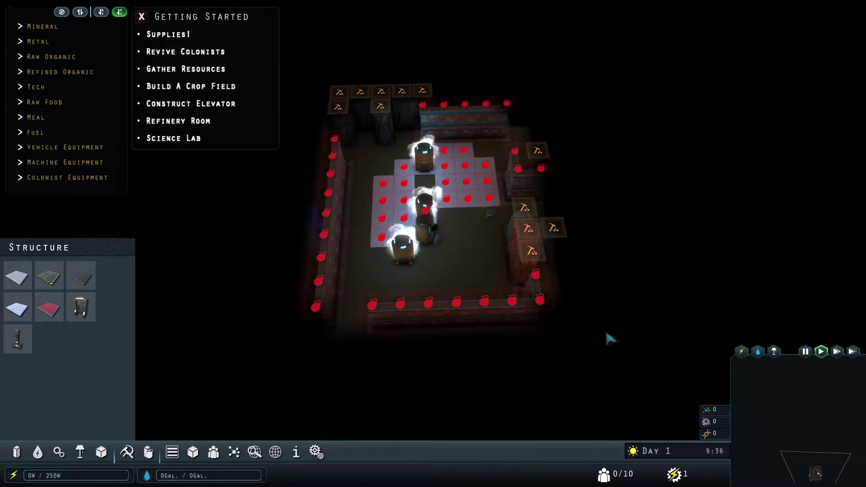
{"action": "scroll", "coordinate": [620, 333], "scroll_direction": "up", "scroll_amount": 5}
{"action": "scroll", "coordinate": [620, 334], "scroll_direction": "down", "scroll_amount": 3}
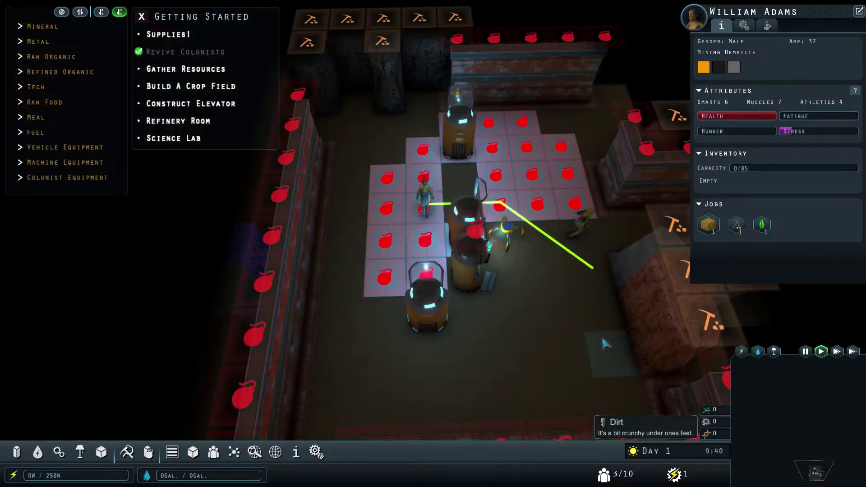
{"action": "scroll", "coordinate": [604, 343], "scroll_direction": "down", "scroll_amount": 3}
{"action": "scroll", "coordinate": [604, 344], "scroll_direction": "up", "scroll_amount": 2}
{"action": "key", "text": "space"}
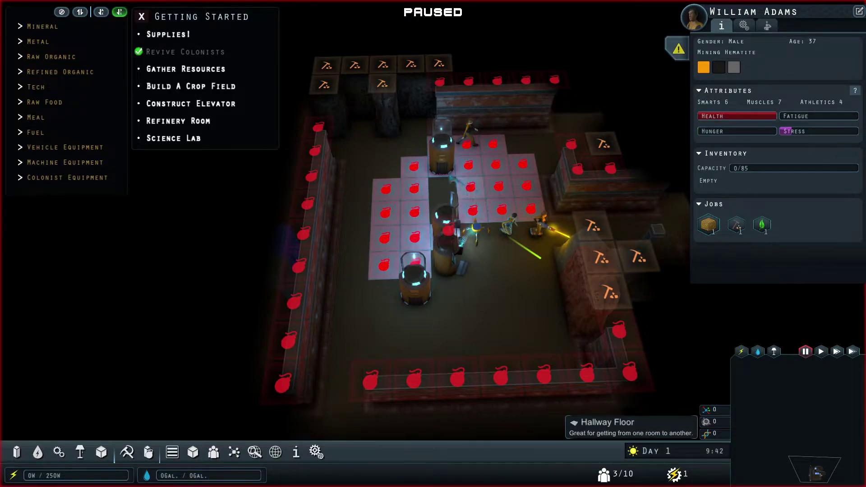
Step: Pan across the base while briefly running and pausing time
{"action": "key", "text": "d"}
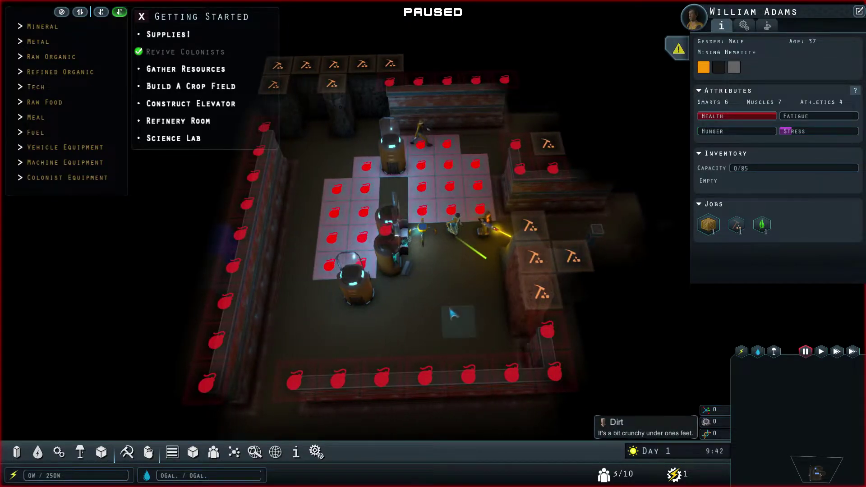
{"action": "key", "text": "a"}
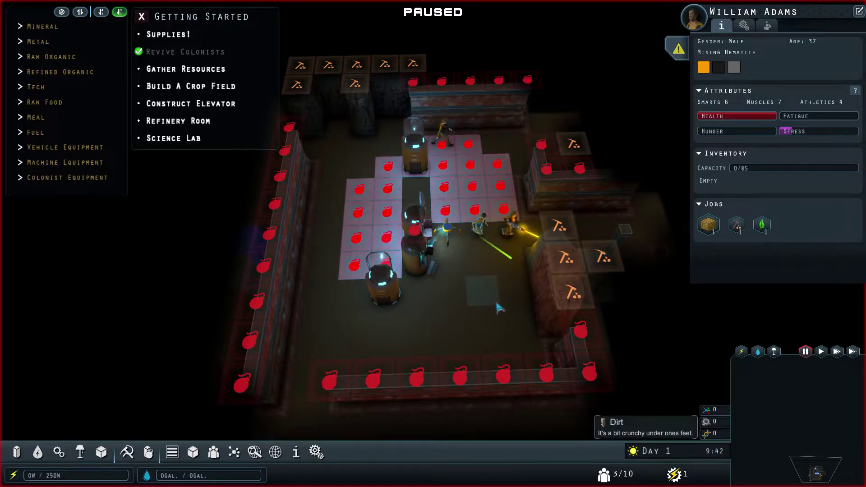
{"action": "scroll", "coordinate": [499, 308], "scroll_direction": "up", "scroll_amount": 3}
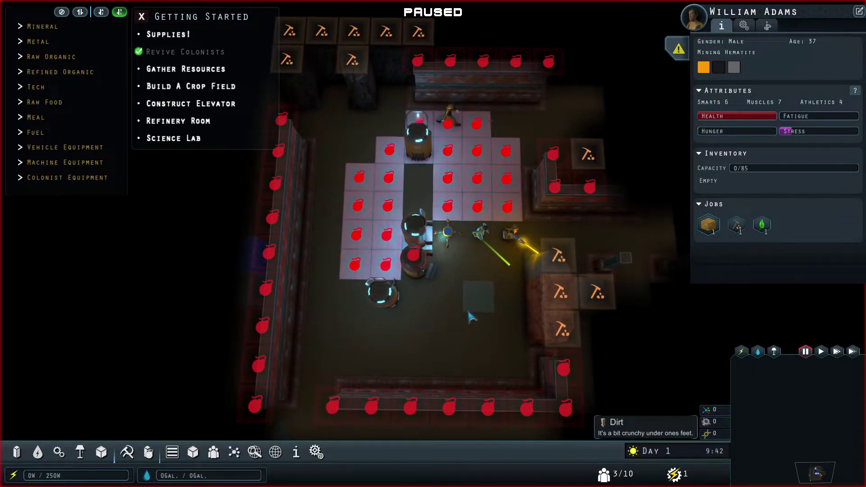
{"action": "key", "text": "space"}
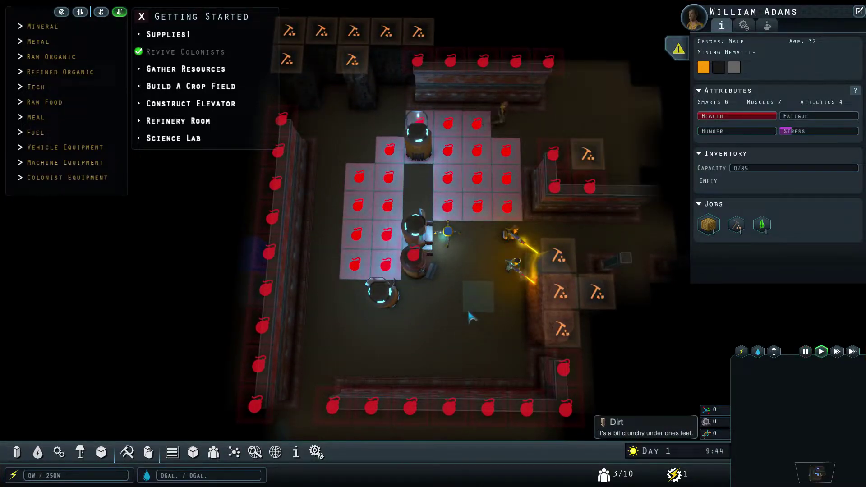
{"action": "key", "text": "space"}
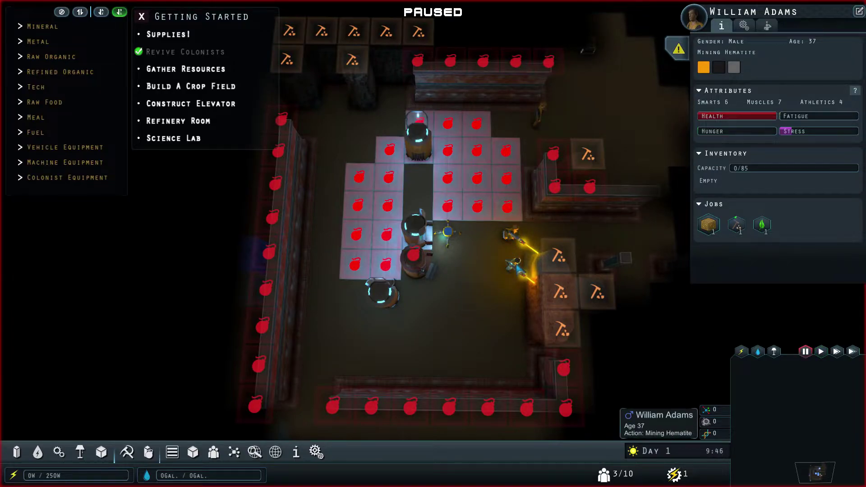
{"action": "key", "text": "space"}
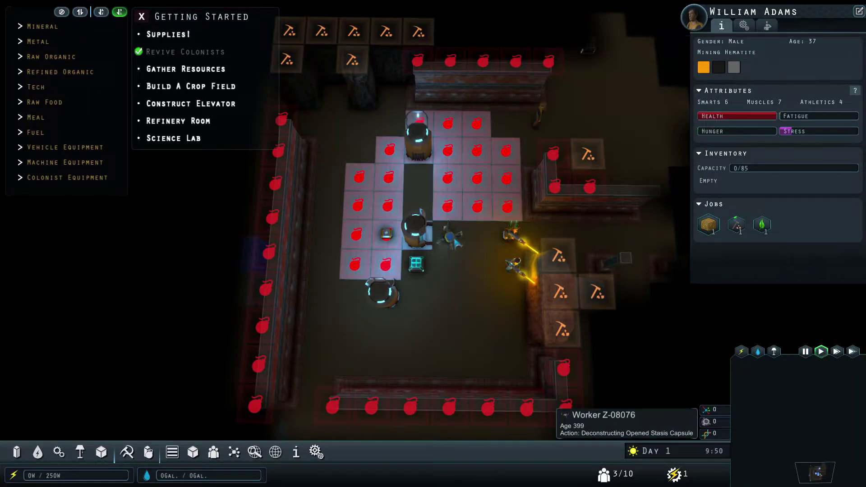
{"action": "key", "text": "space"}
{"action": "key", "text": "space"}
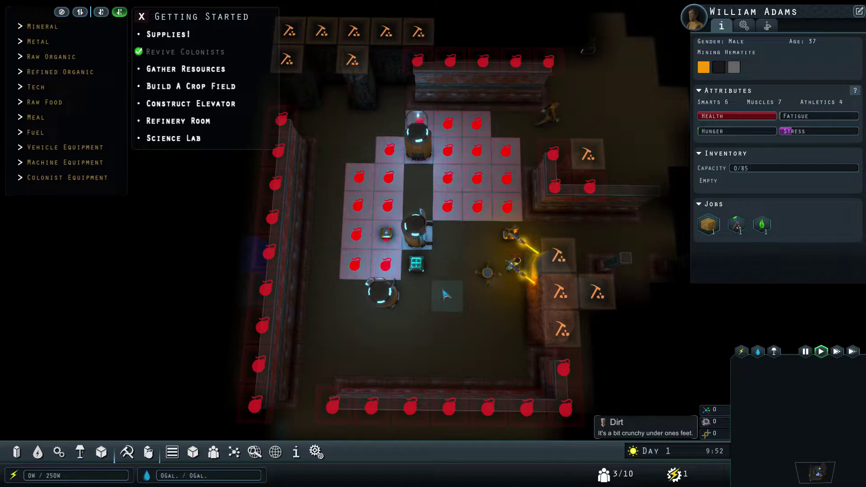
{"action": "key", "text": "space"}
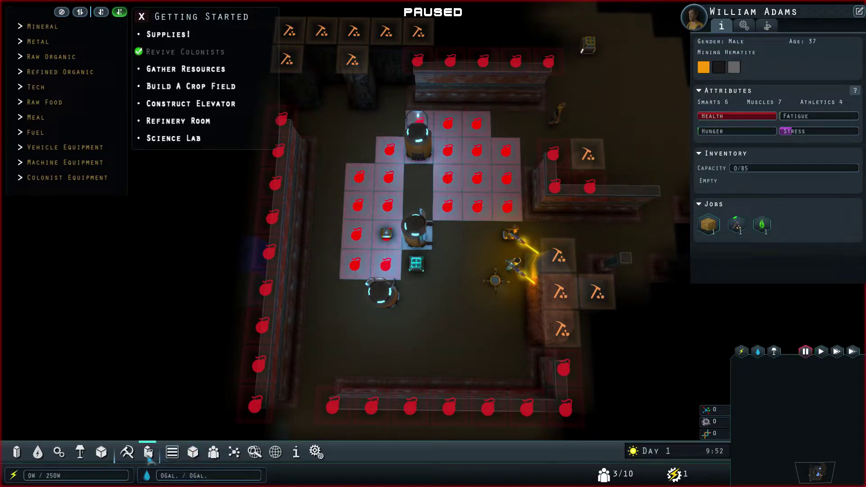
Step: Switch the deconstruction options back to objects and walls, then close them
{"action": "left_click", "coordinate": [148, 453]}
{"action": "left_click", "coordinate": [115, 428]}
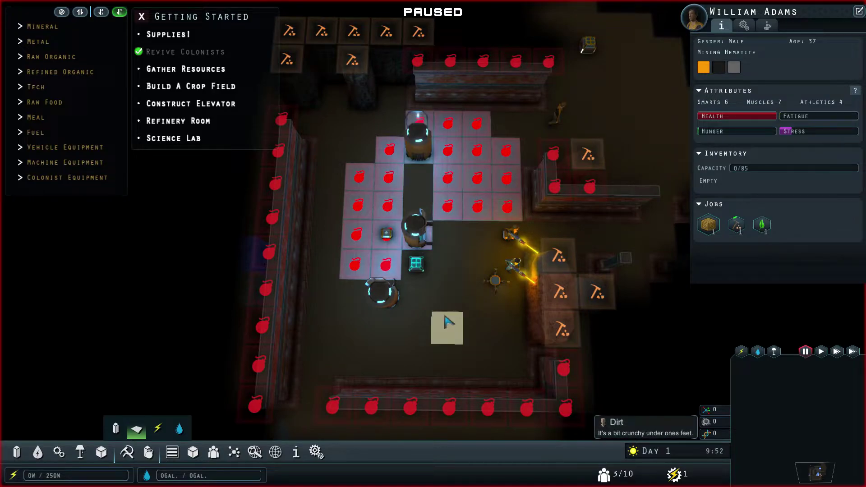
{"action": "left_click", "coordinate": [373, 289]}
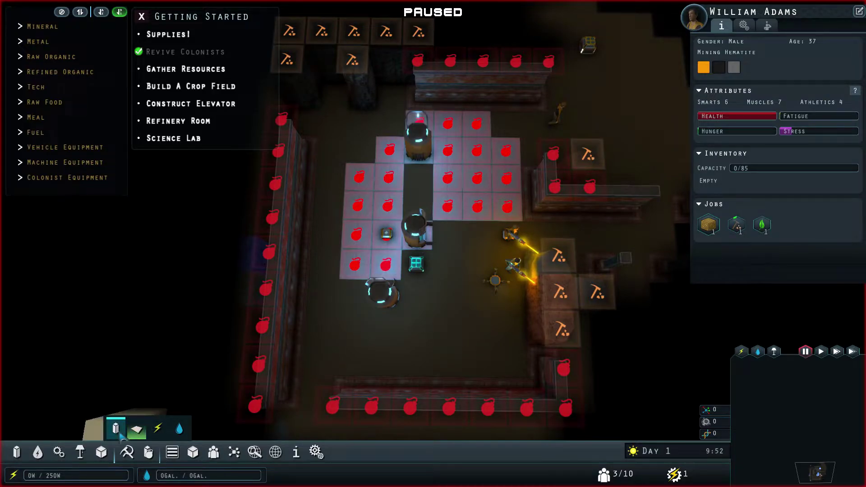
{"action": "left_click", "coordinate": [148, 453]}
{"action": "left_click", "coordinate": [115, 428]}
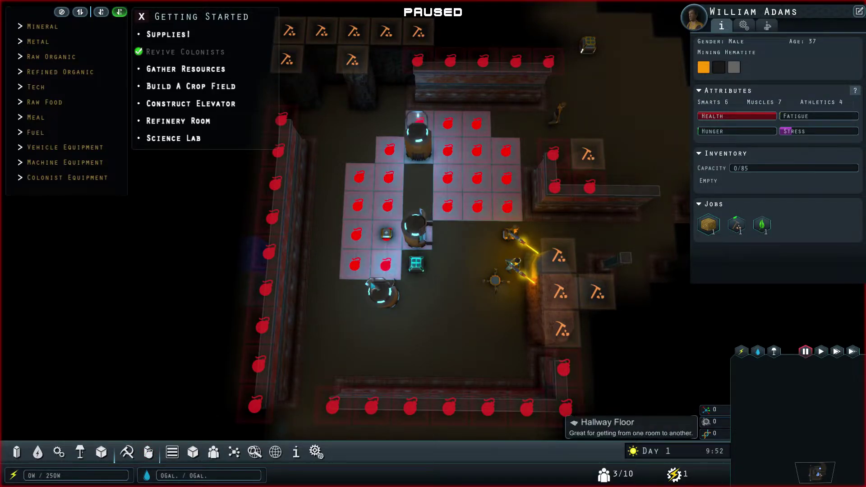
Step: Select the empty stasis capsule to view its details and deconstruction toggle
{"action": "left_click", "coordinate": [383, 295]}
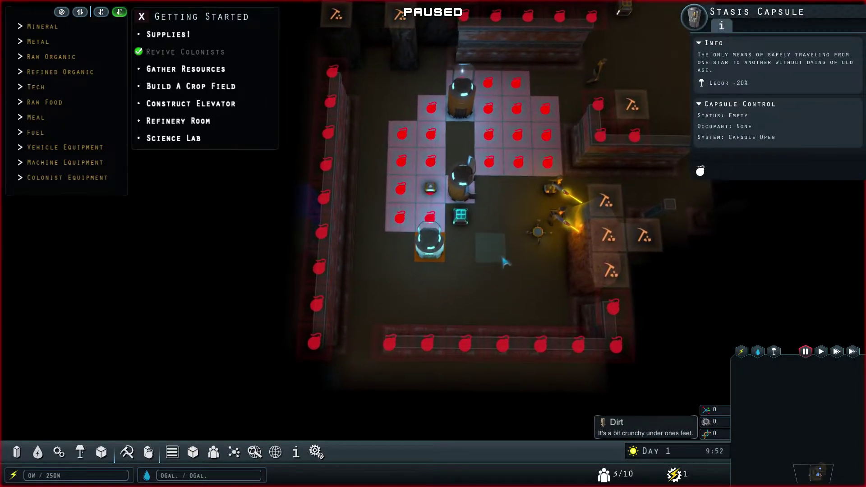
{"action": "left_click", "coordinate": [700, 171]}
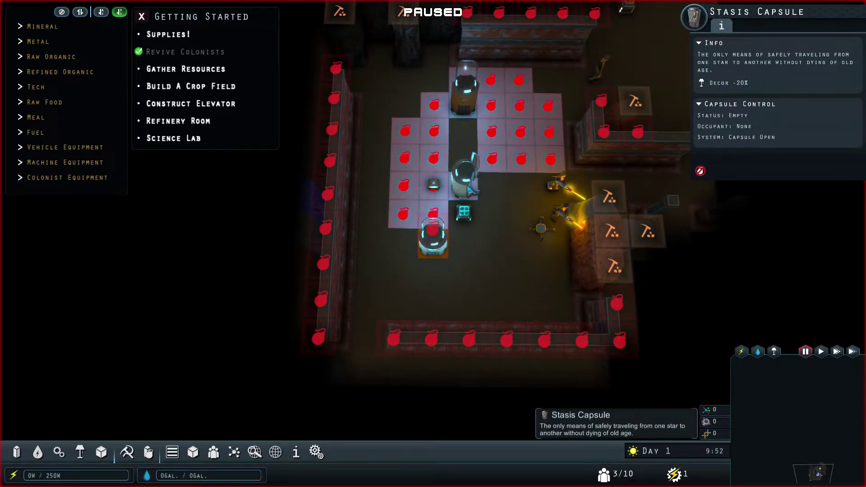
{"action": "scroll", "coordinate": [702, 174], "scroll_direction": "down", "scroll_amount": 2}
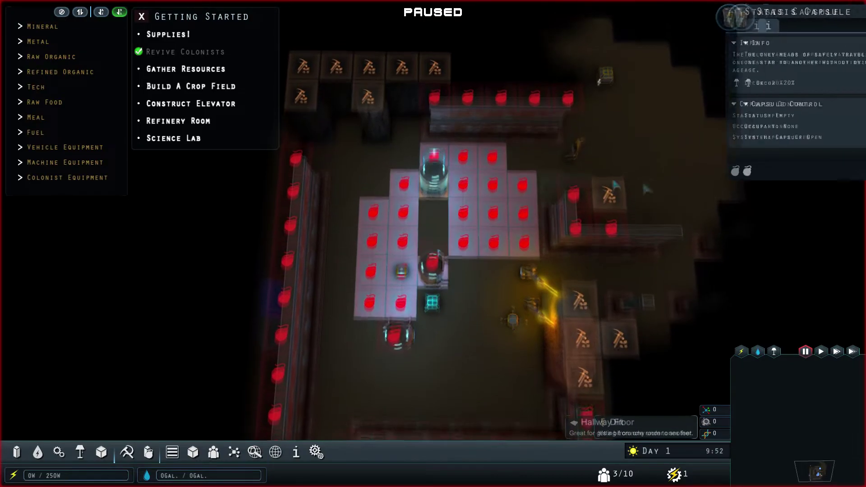
{"action": "key", "text": "w"}
Step: Open the Supply Chest's canister and accept supplies including an Advanced Mining Laser
{"action": "key", "text": "s"}
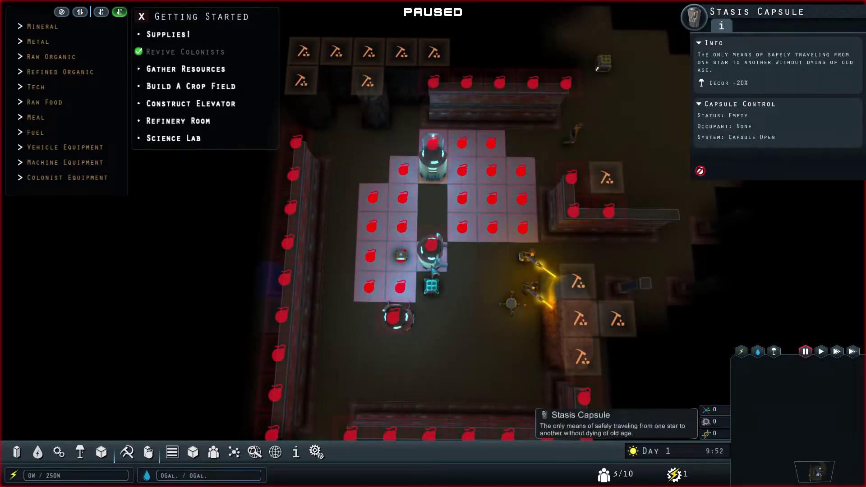
{"action": "left_click", "coordinate": [433, 269]}
{"action": "key", "text": "s"}
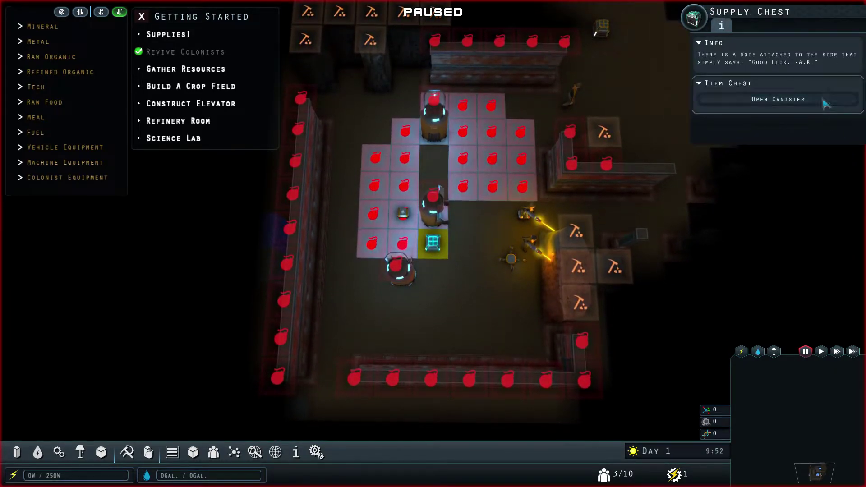
{"action": "key", "text": "space"}
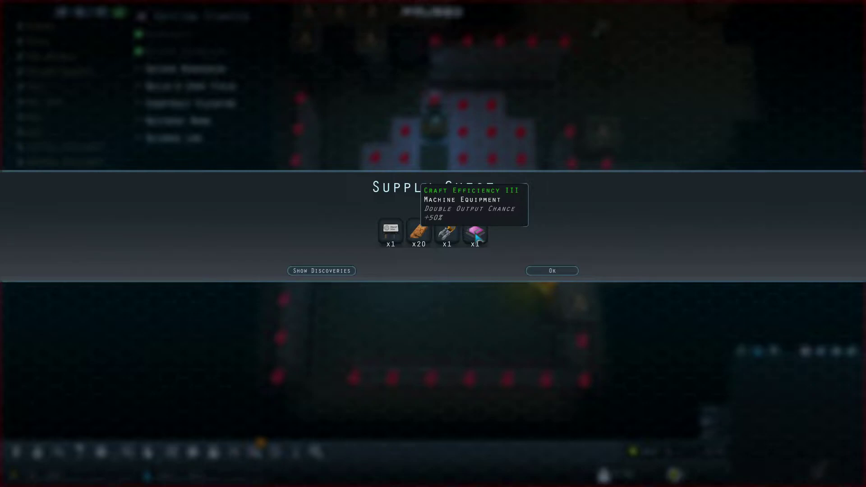
{"action": "left_click", "coordinate": [552, 271]}
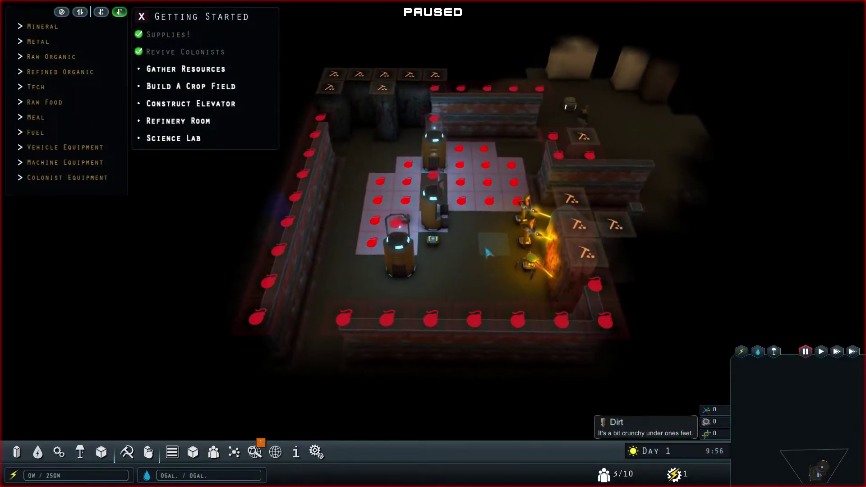
{"action": "mouse_move", "coordinate": [474, 285]}
{"action": "left_mouse_down"}
{"action": "mouse_move", "coordinate": [501, 259]}
{"action": "mouse_move", "coordinate": [493, 270]}
{"action": "left_mouse_up"}
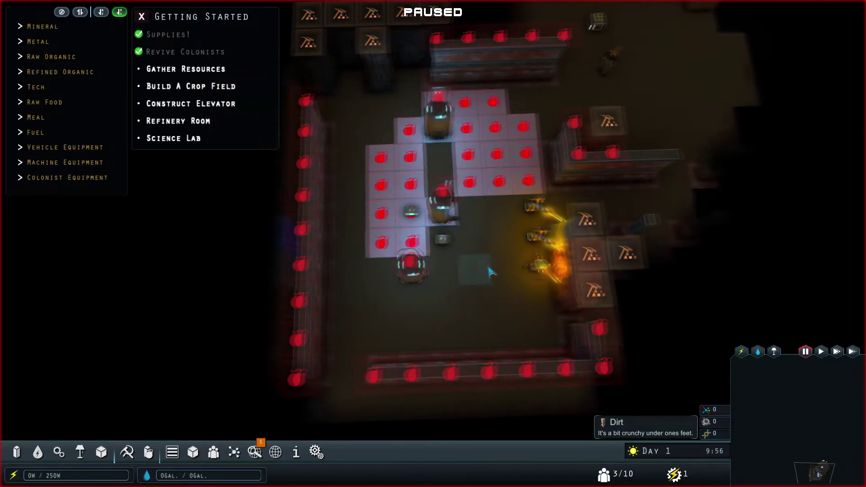
{"action": "left_click", "coordinate": [214, 452]}
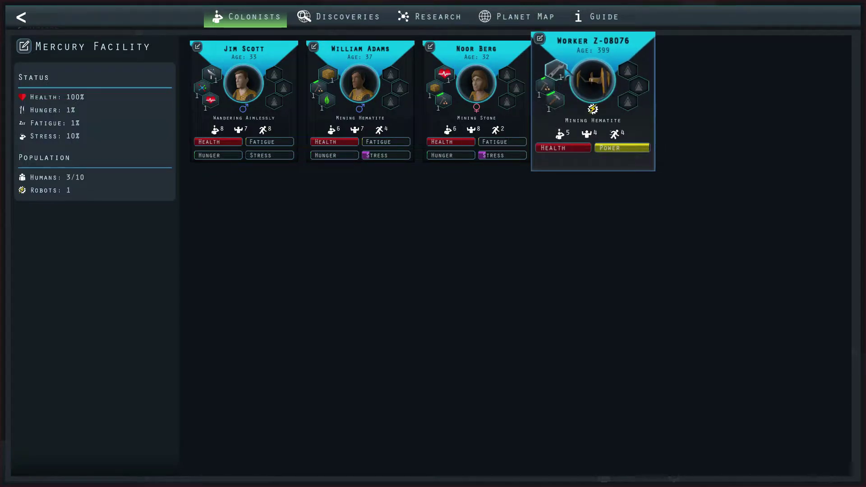
Step: Set Worker Z-08076's secondary job role to Builder
{"action": "left_click", "coordinate": [552, 98]}
{"action": "left_click", "coordinate": [440, 179]}
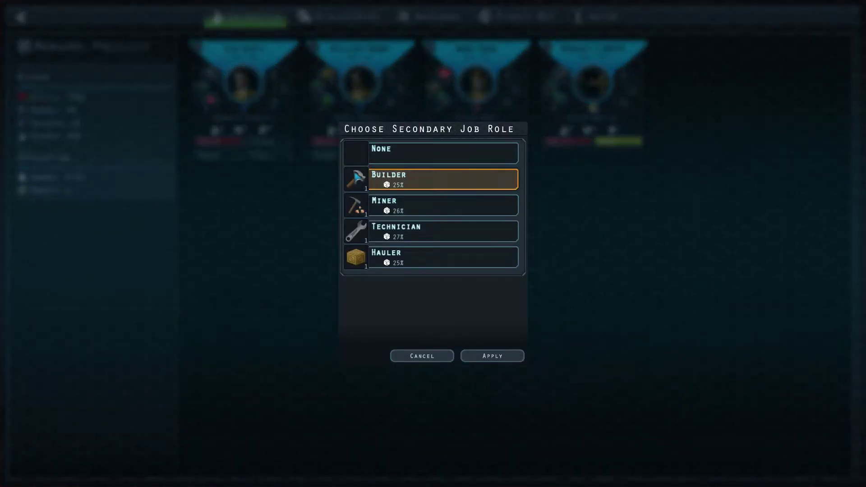
{"action": "left_click", "coordinate": [492, 355]}
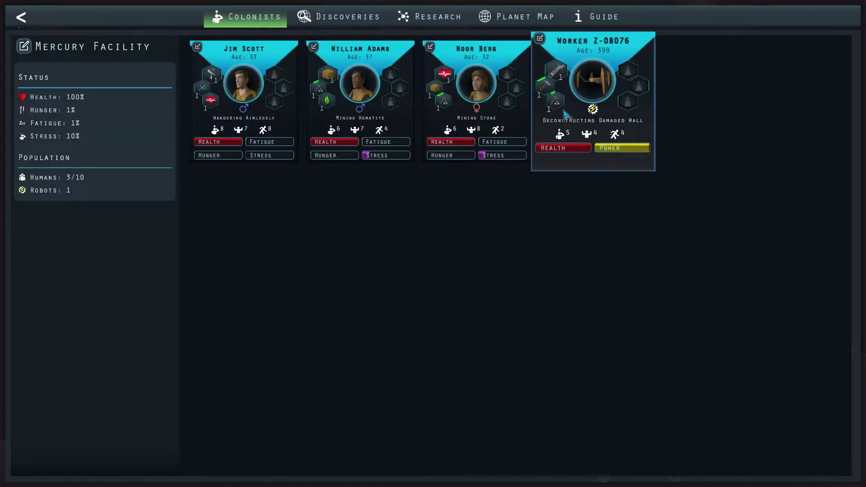
Step: Set the robot's tertiary role to Miner and check its empty equipment list
{"action": "left_click", "coordinate": [556, 102]}
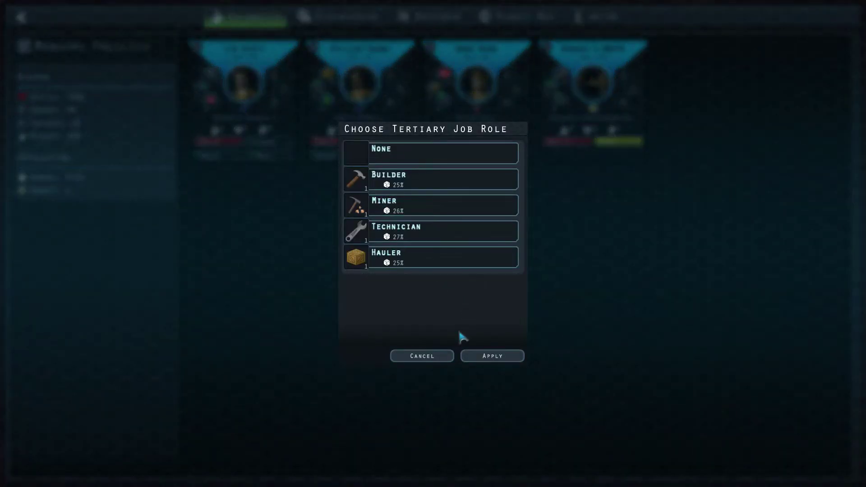
{"action": "left_click", "coordinate": [439, 205]}
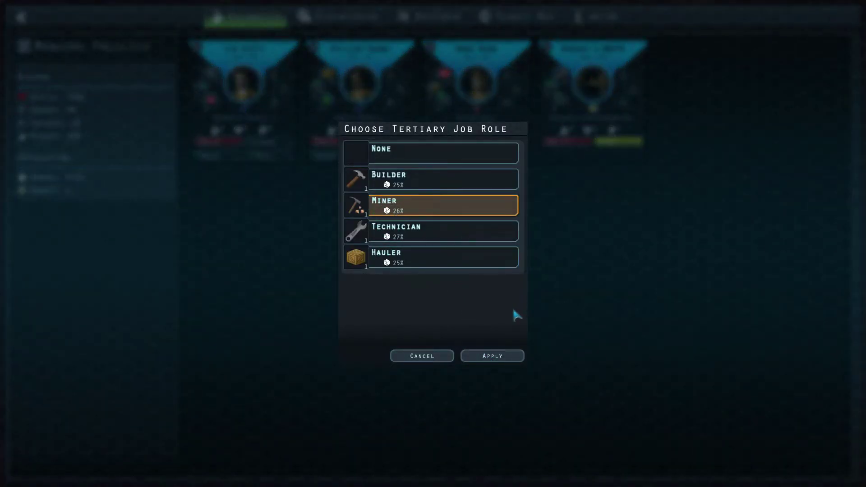
{"action": "left_click", "coordinate": [493, 356]}
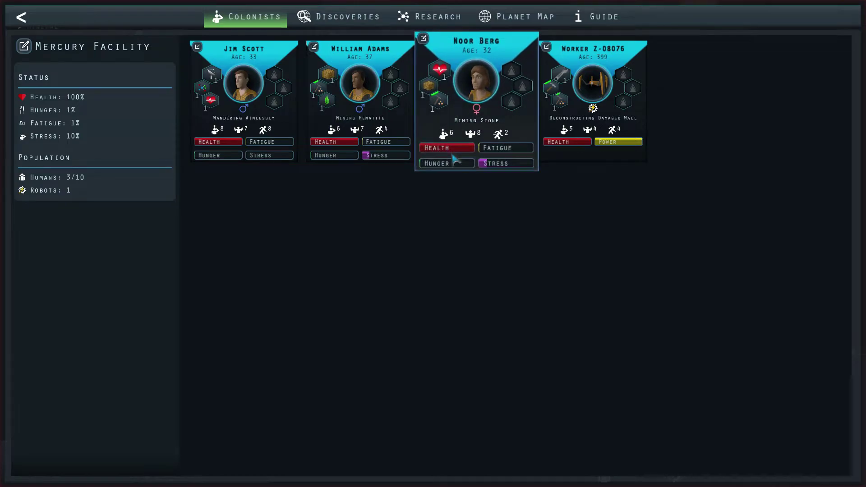
{"action": "mouse_move", "coordinate": [629, 71]}
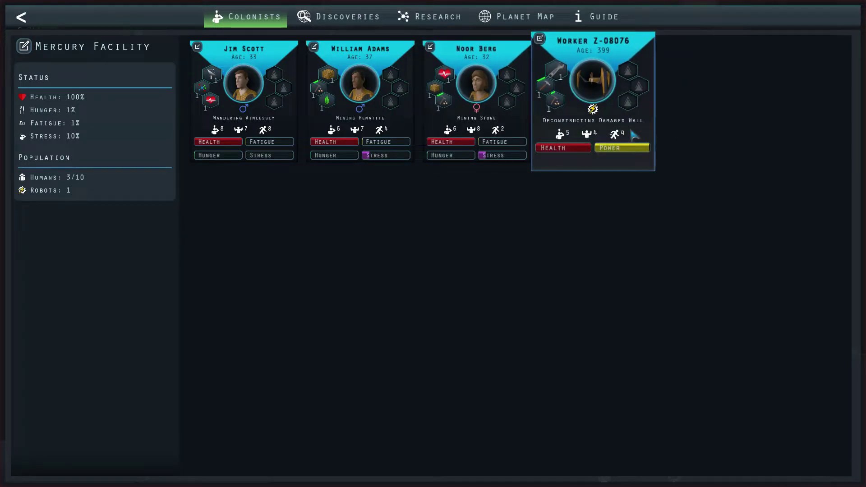
{"action": "left_click", "coordinate": [636, 67]}
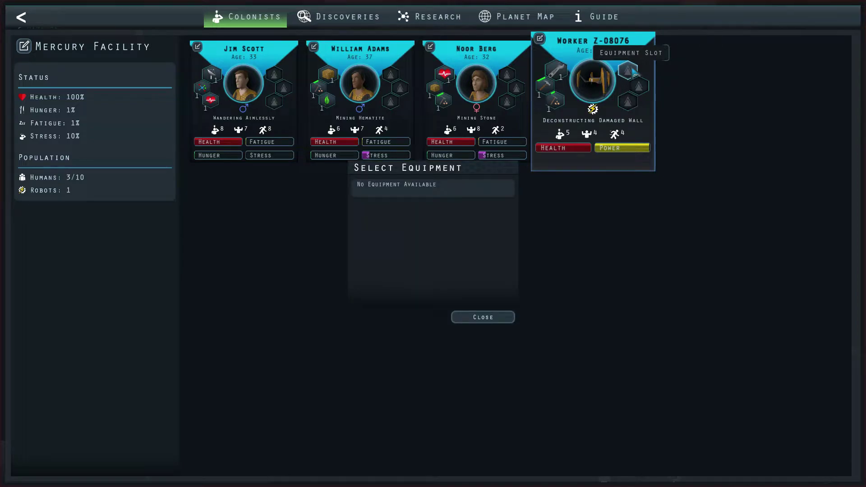
{"action": "left_click", "coordinate": [482, 318]}
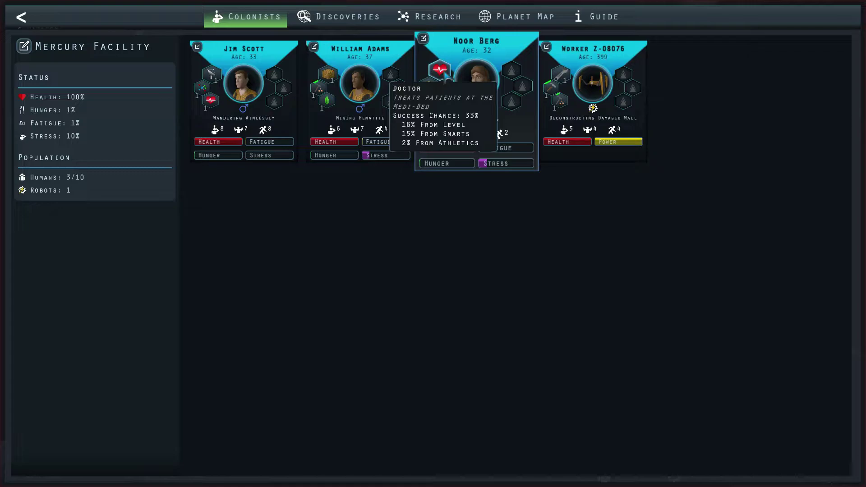
{"action": "left_click", "coordinate": [224, 135]}
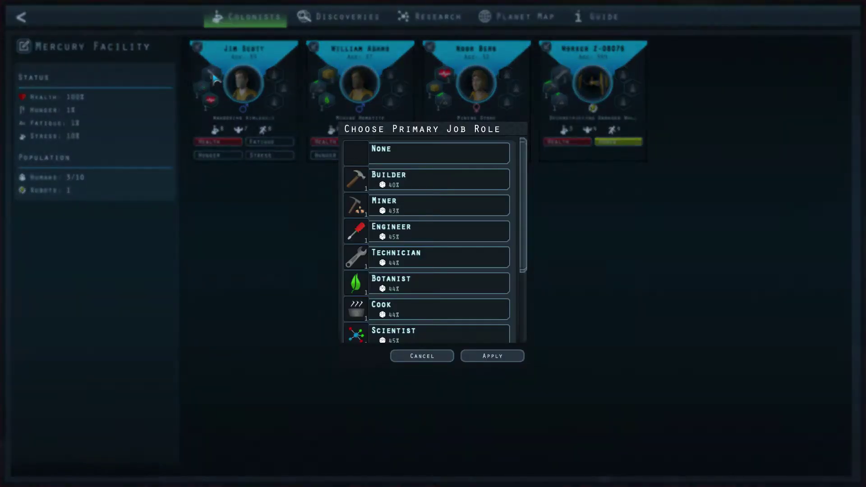
{"action": "scroll", "coordinate": [433, 271], "scroll_direction": "down", "scroll_amount": 4}
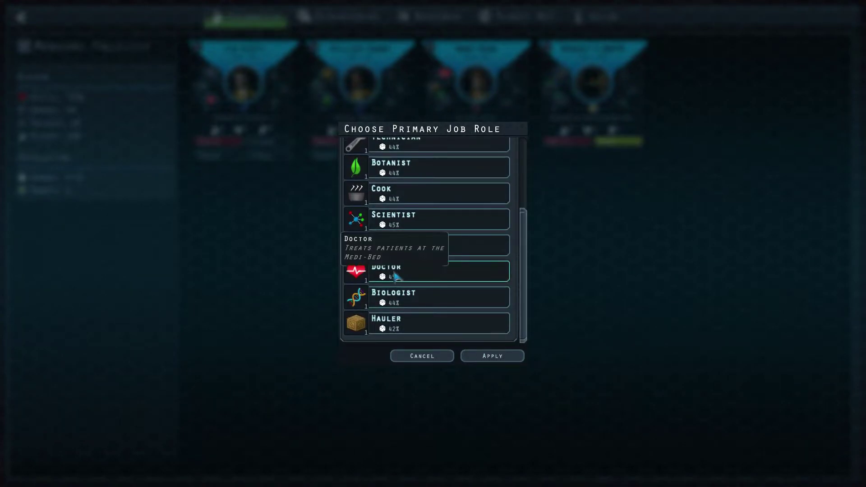
{"action": "left_click", "coordinate": [406, 270]}
{"action": "left_click", "coordinate": [491, 356]}
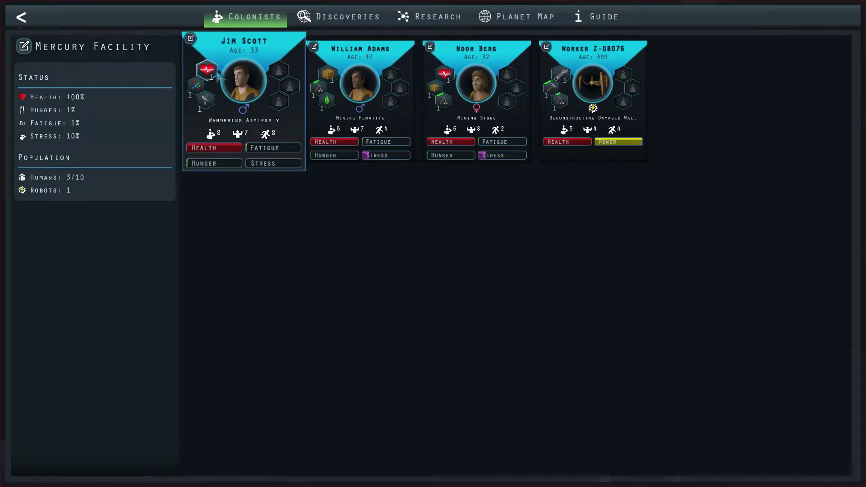
{"action": "mouse_move", "coordinate": [197, 85]}
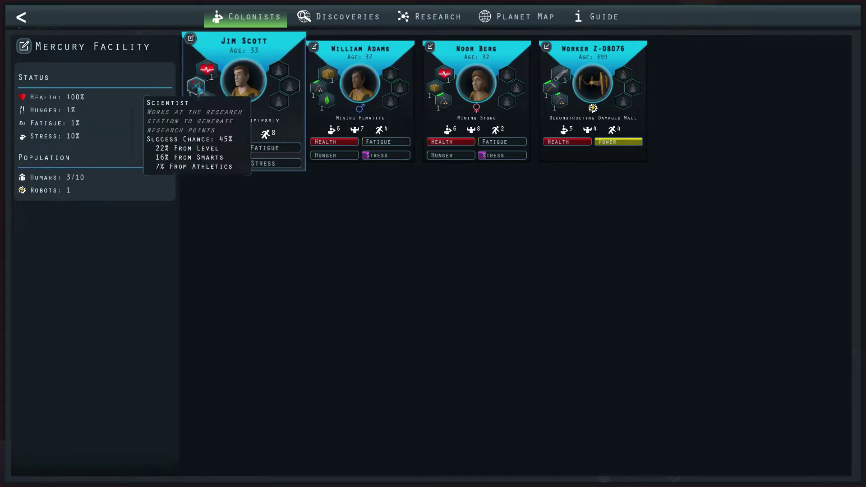
Step: Set Jim Scott's secondary job role to Engineer, after backing out of Miner
{"action": "left_click", "coordinate": [203, 101]}
{"action": "scroll", "coordinate": [406, 257], "scroll_direction": "down", "scroll_amount": 1}
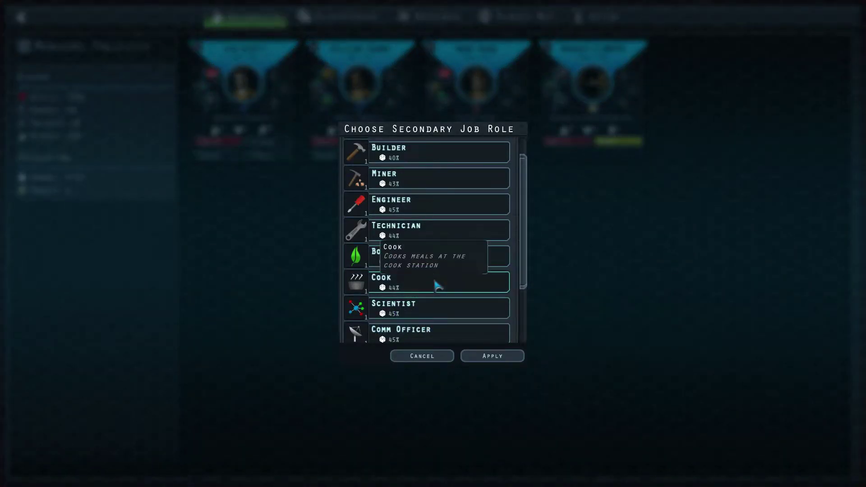
{"action": "scroll", "coordinate": [436, 286], "scroll_direction": "down", "scroll_amount": 1}
{"action": "scroll", "coordinate": [436, 286], "scroll_direction": "down", "scroll_amount": 1}
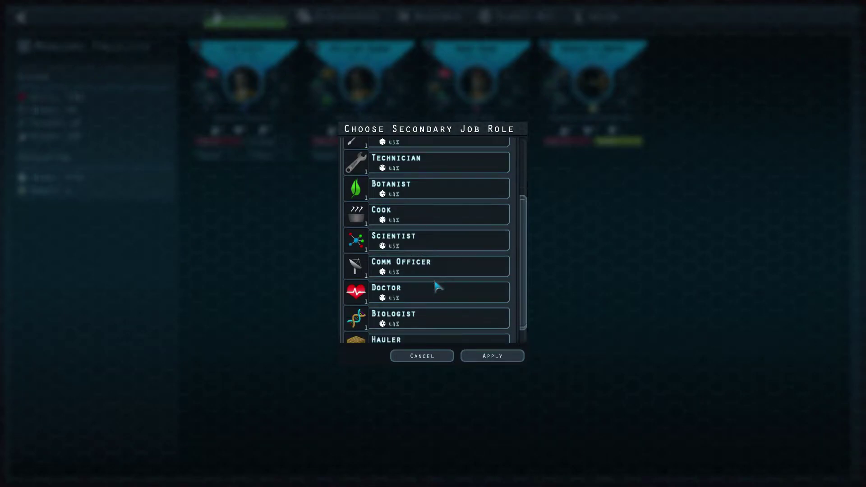
{"action": "scroll", "coordinate": [437, 286], "scroll_direction": "down", "scroll_amount": 1}
{"action": "scroll", "coordinate": [436, 285], "scroll_direction": "up", "scroll_amount": 1}
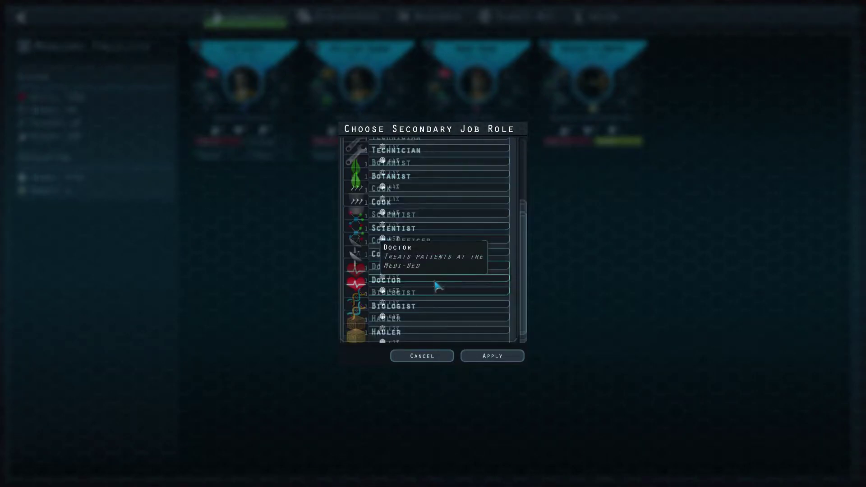
{"action": "scroll", "coordinate": [437, 286], "scroll_direction": "up", "scroll_amount": 1}
{"action": "scroll", "coordinate": [437, 287], "scroll_direction": "up", "scroll_amount": 1}
{"action": "scroll", "coordinate": [436, 286], "scroll_direction": "up", "scroll_amount": 1}
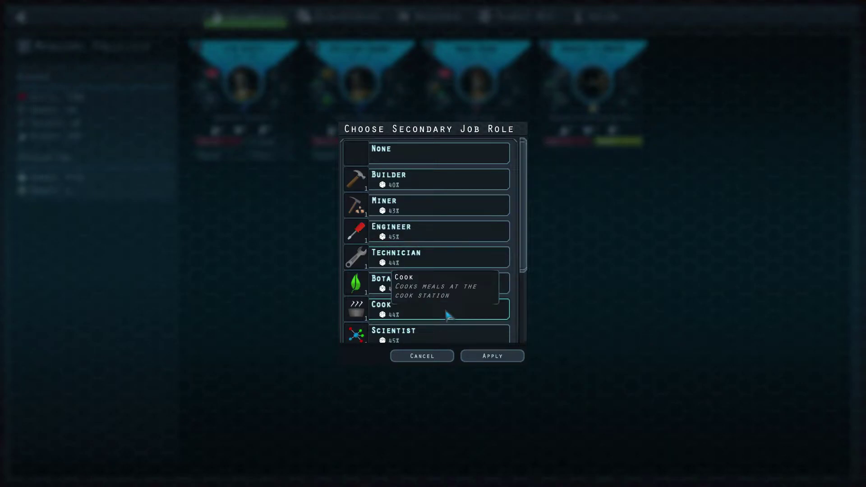
{"action": "left_click", "coordinate": [394, 210]}
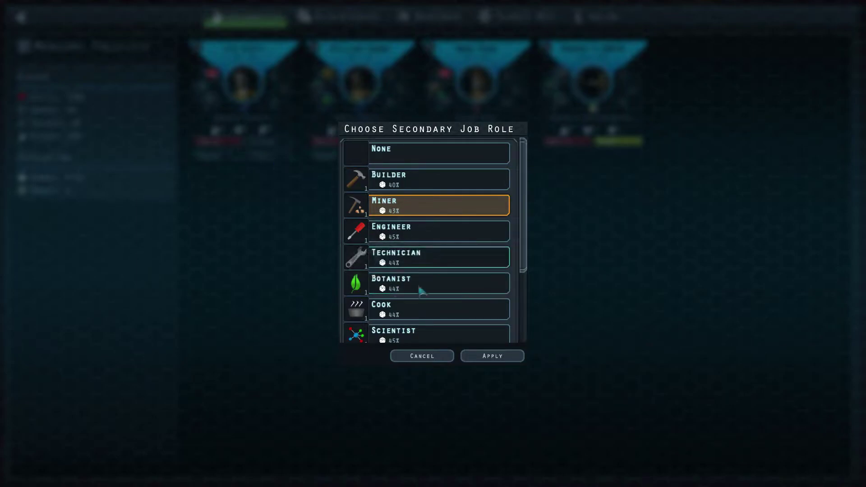
{"action": "left_click", "coordinate": [422, 355]}
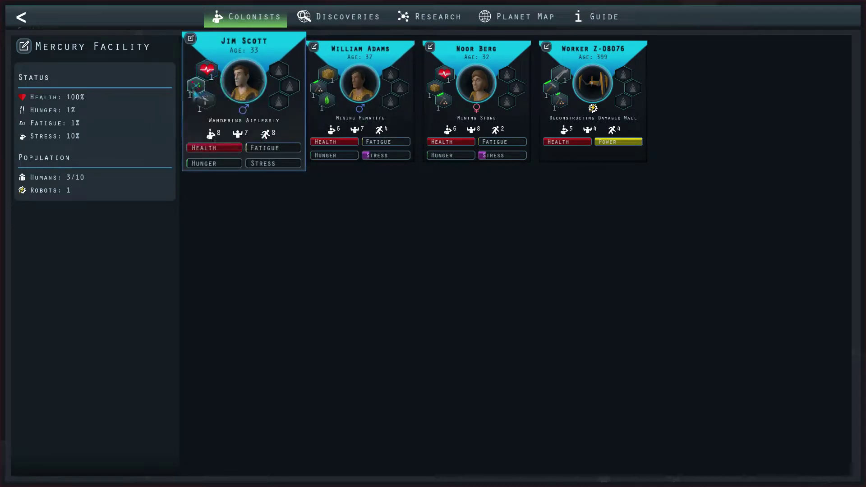
{"action": "left_click", "coordinate": [203, 95]}
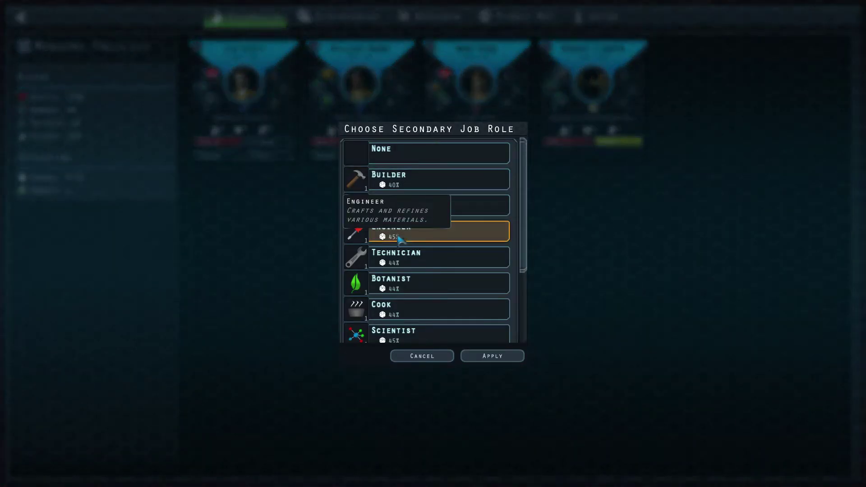
{"action": "left_click", "coordinate": [402, 233]}
{"action": "left_click", "coordinate": [491, 356]}
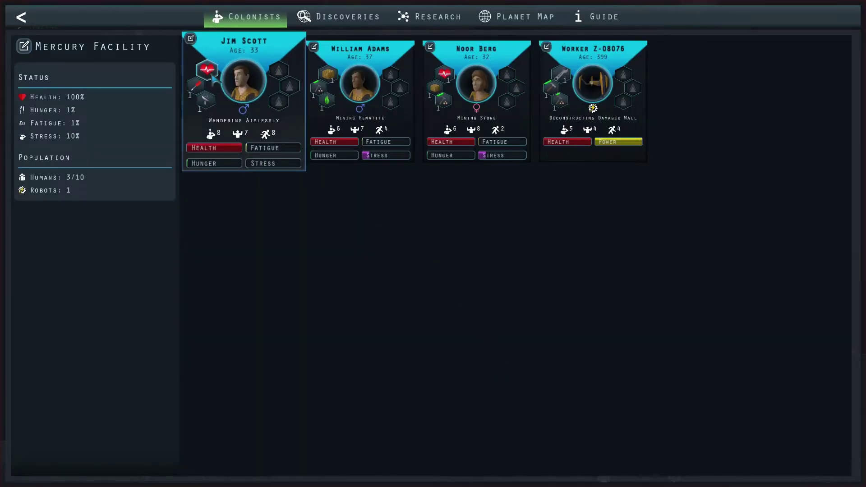
Step: Set Jim Scott's tertiary job role to Miner
{"action": "left_click", "coordinate": [209, 107]}
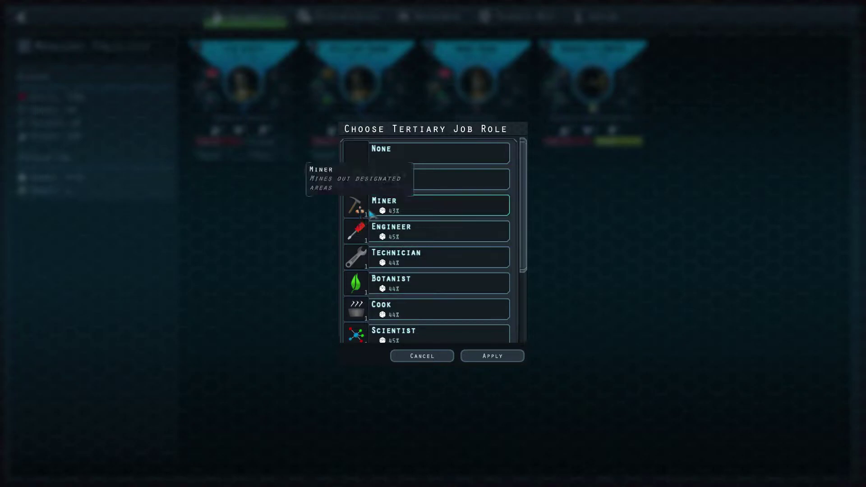
{"action": "left_click", "coordinate": [408, 208]}
{"action": "left_click", "coordinate": [492, 356]}
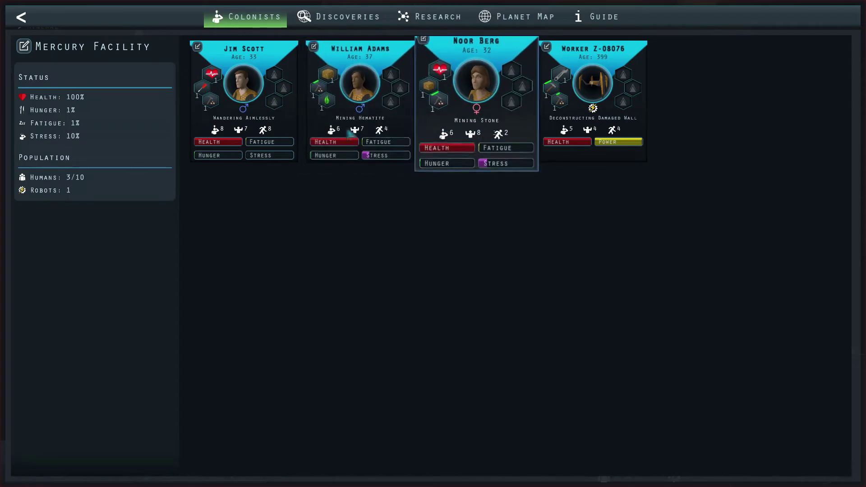
{"action": "left_click", "coordinate": [326, 81]}
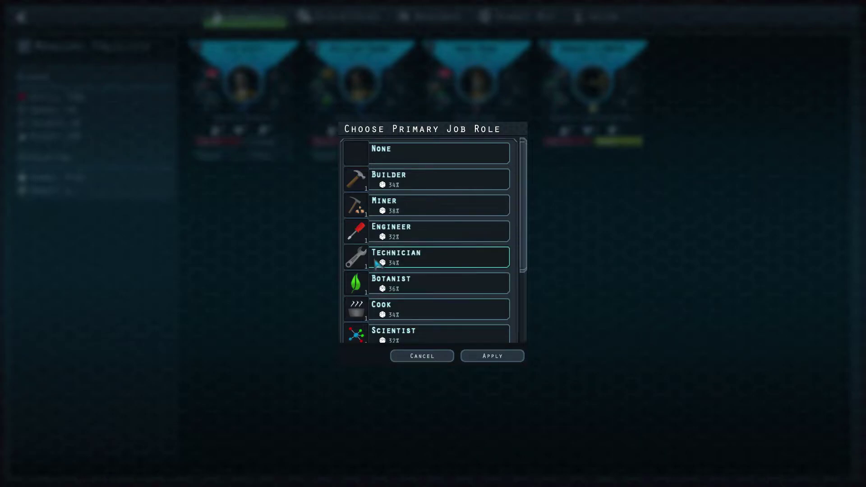
Step: Give the second colonist Technician as primary and Botanist as secondary job role
{"action": "left_click", "coordinate": [383, 262]}
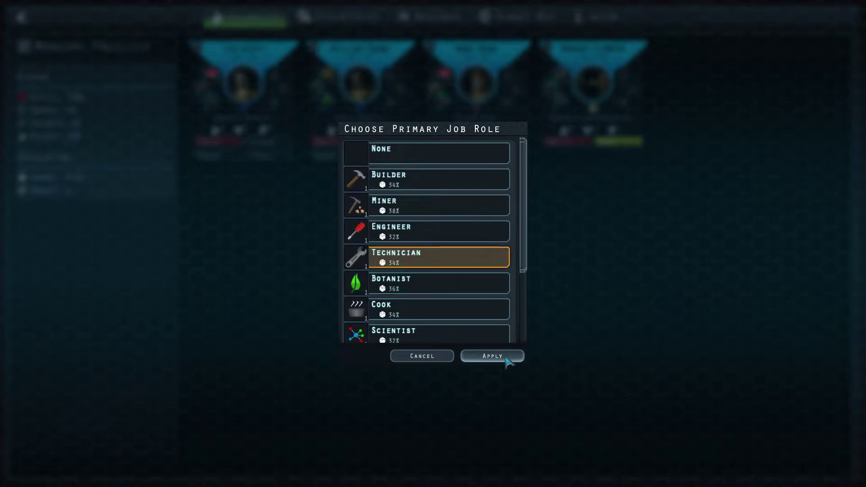
{"action": "left_click", "coordinate": [492, 356]}
{"action": "left_click", "coordinate": [326, 108]}
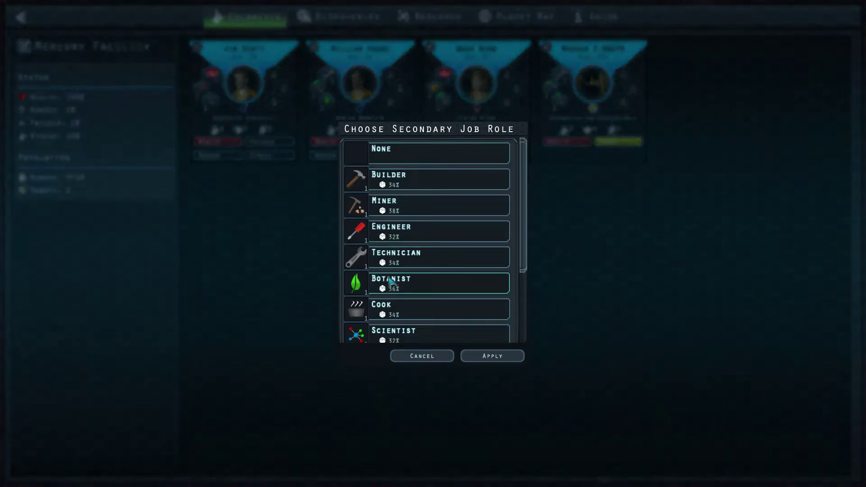
{"action": "left_click", "coordinate": [392, 283]}
{"action": "left_click", "coordinate": [501, 358]}
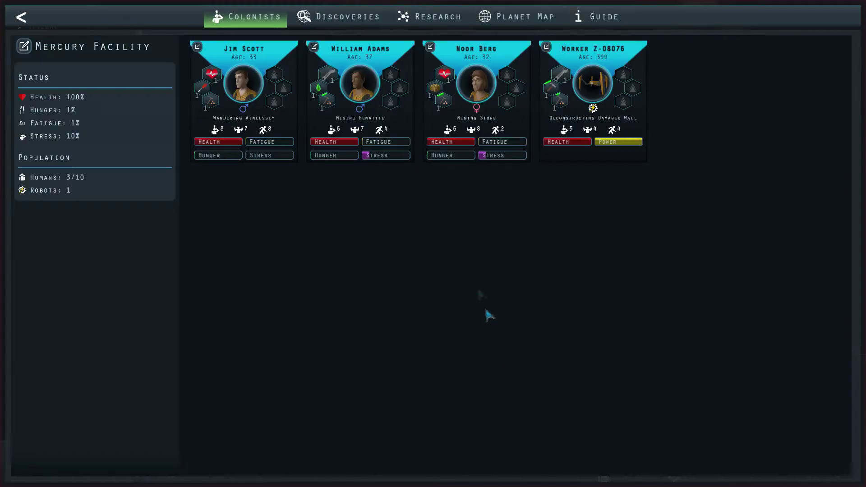
Step: Set the second colonist's tertiary role to Miner, after briefly choosing Hauler
{"action": "left_click", "coordinate": [326, 118]}
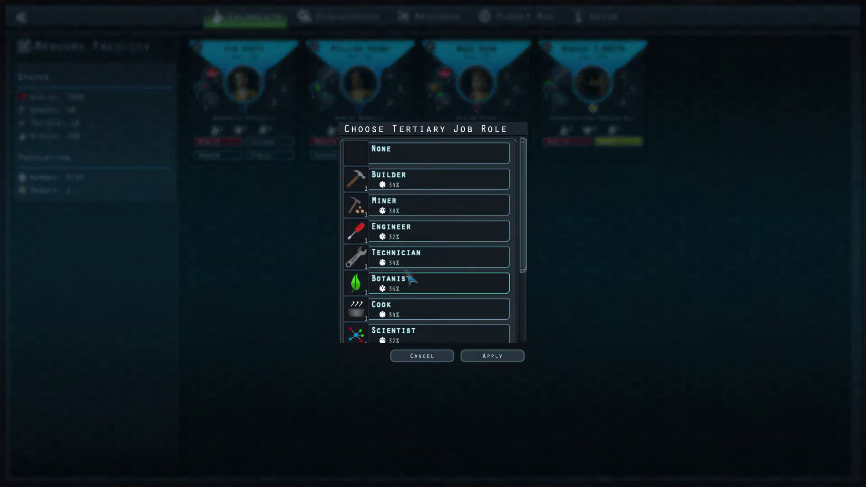
{"action": "scroll", "coordinate": [402, 282], "scroll_direction": "down", "scroll_amount": 3}
{"action": "scroll", "coordinate": [403, 283], "scroll_direction": "down", "scroll_amount": 3}
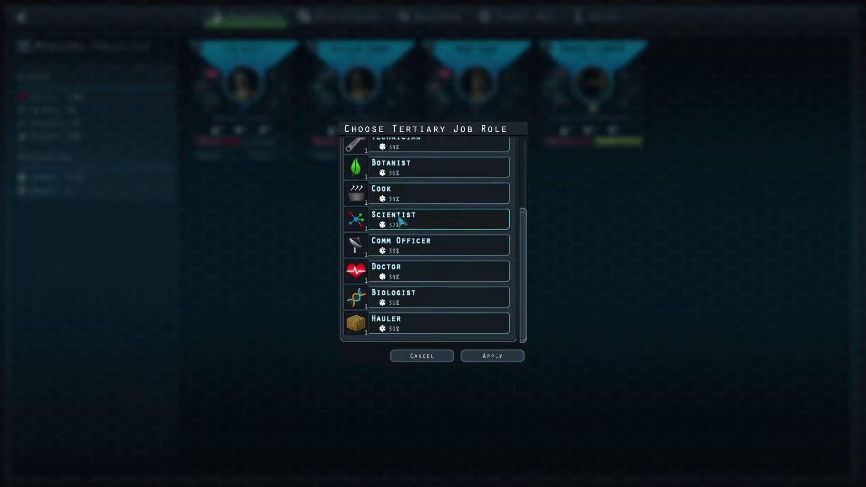
{"action": "scroll", "coordinate": [408, 263], "scroll_direction": "up", "scroll_amount": 1}
{"action": "scroll", "coordinate": [408, 262], "scroll_direction": "up", "scroll_amount": 1}
{"action": "scroll", "coordinate": [406, 264], "scroll_direction": "up", "scroll_amount": 1}
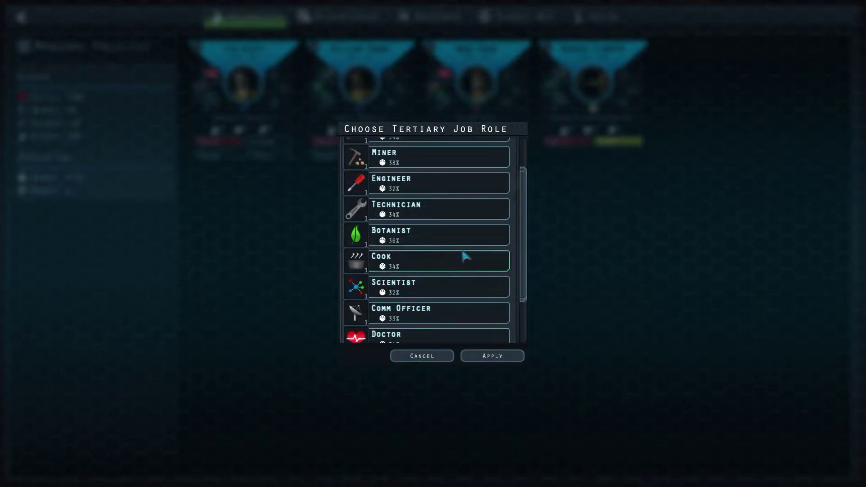
{"action": "scroll", "coordinate": [404, 236], "scroll_direction": "up", "scroll_amount": 3}
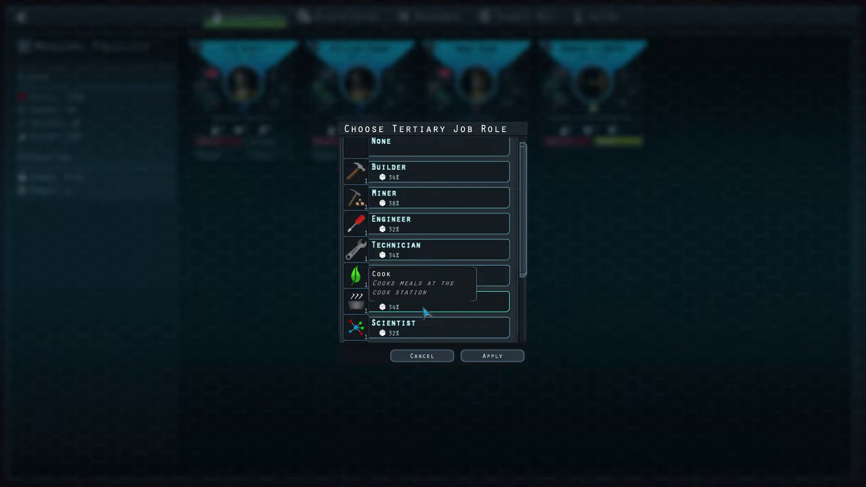
{"action": "scroll", "coordinate": [421, 308], "scroll_direction": "up", "scroll_amount": 1}
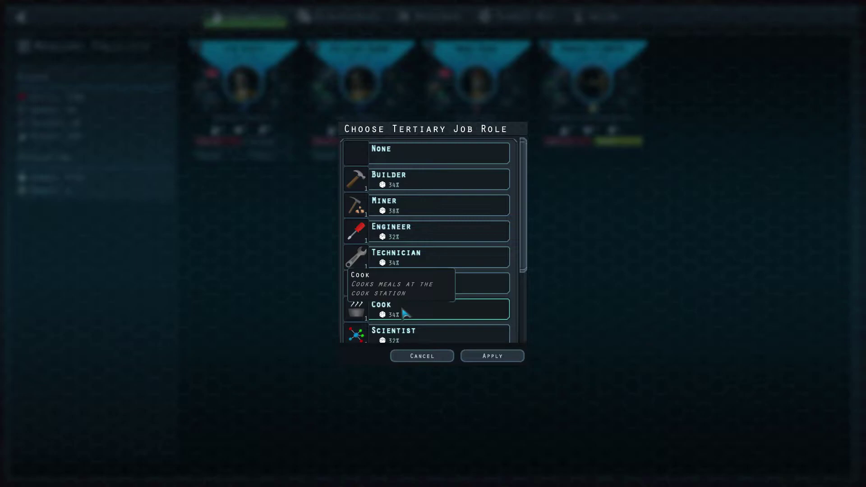
{"action": "left_click", "coordinate": [403, 209]}
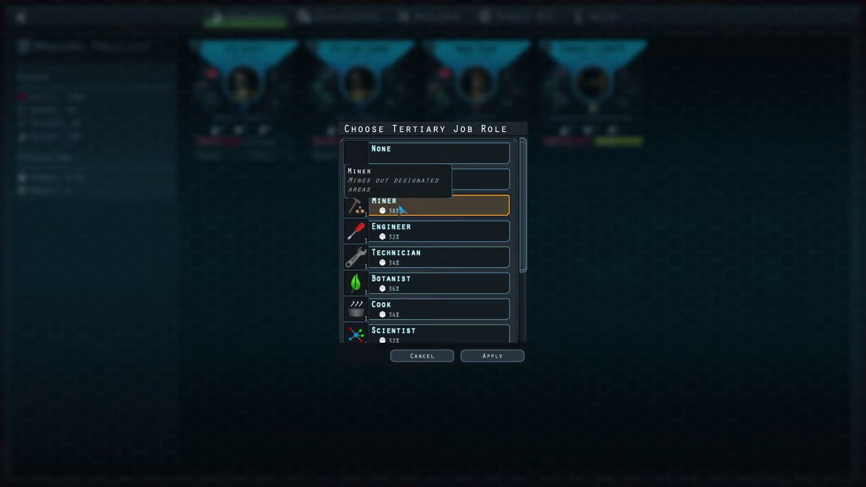
{"action": "scroll", "coordinate": [403, 209], "scroll_direction": "down", "scroll_amount": 5}
{"action": "scroll", "coordinate": [407, 238], "scroll_direction": "down", "scroll_amount": 2}
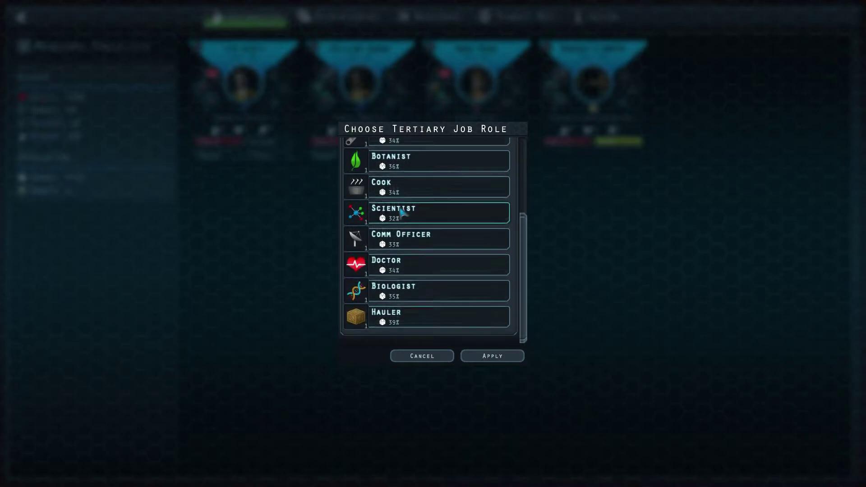
{"action": "left_click", "coordinate": [420, 329]}
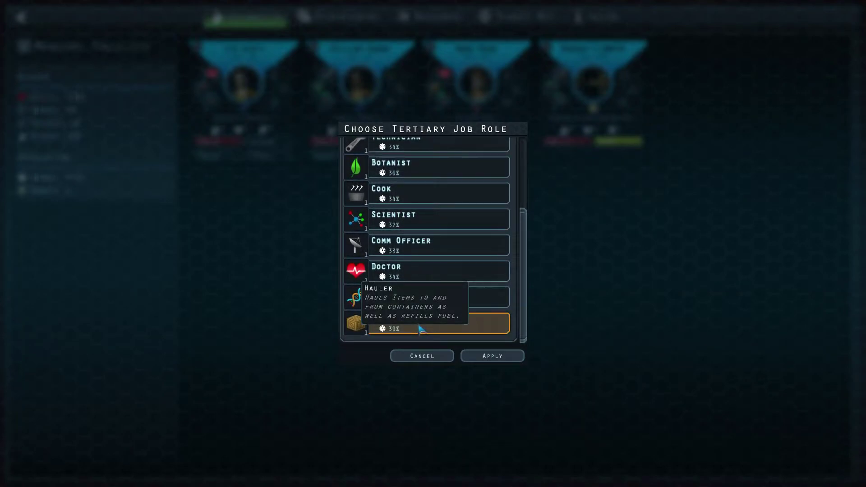
{"action": "scroll", "coordinate": [420, 329], "scroll_direction": "up", "scroll_amount": 2}
{"action": "scroll", "coordinate": [421, 329], "scroll_direction": "up", "scroll_amount": 3}
{"action": "scroll", "coordinate": [420, 329], "scroll_direction": "up", "scroll_amount": 2}
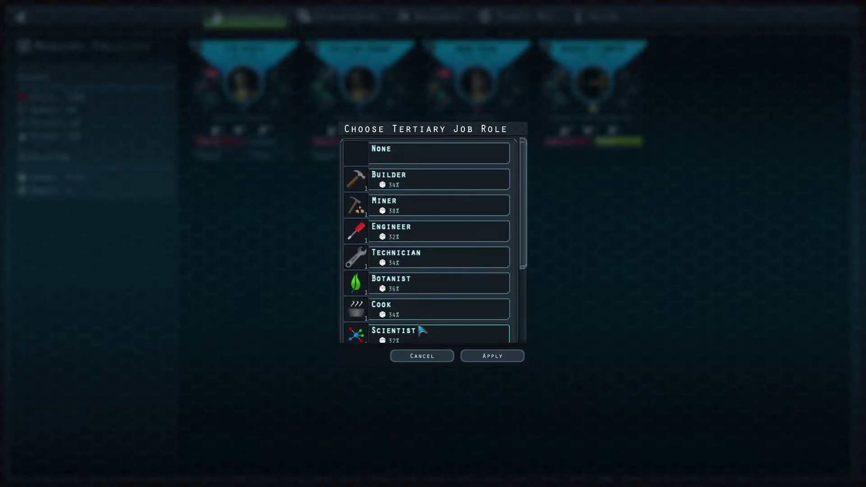
{"action": "left_click", "coordinate": [427, 206]}
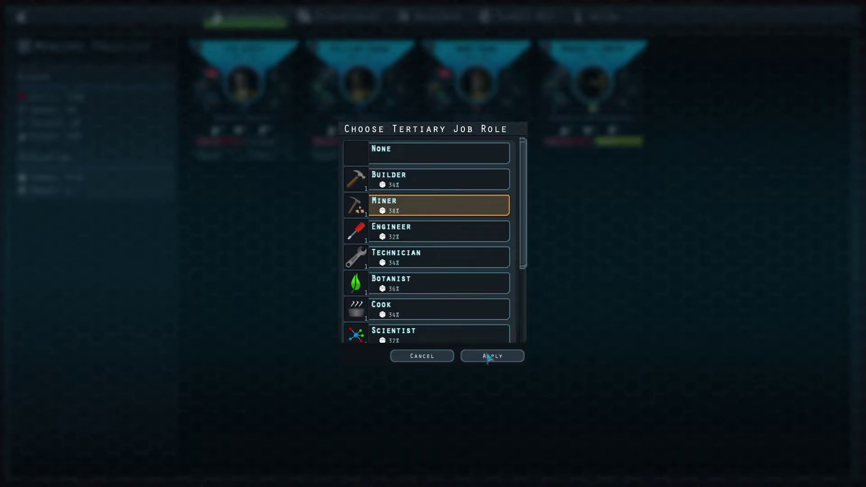
{"action": "left_click", "coordinate": [491, 357]}
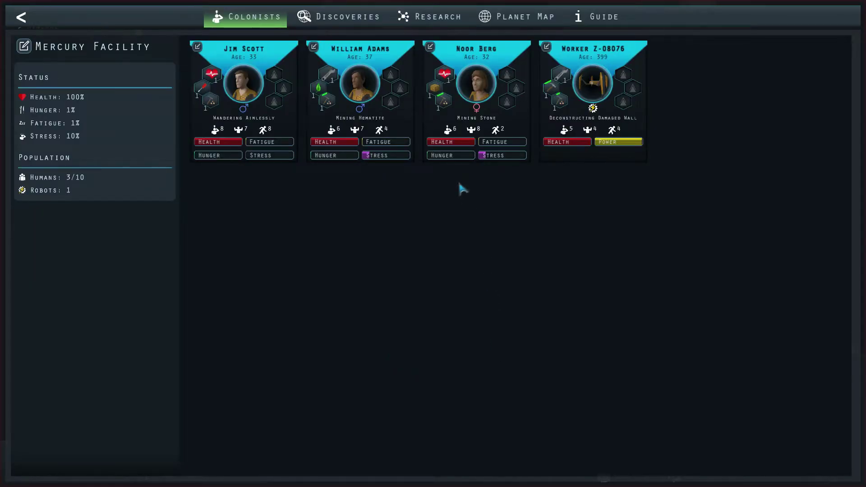
Step: Set the third colonist's secondary job role to Scientist
{"action": "left_click", "coordinate": [433, 94]}
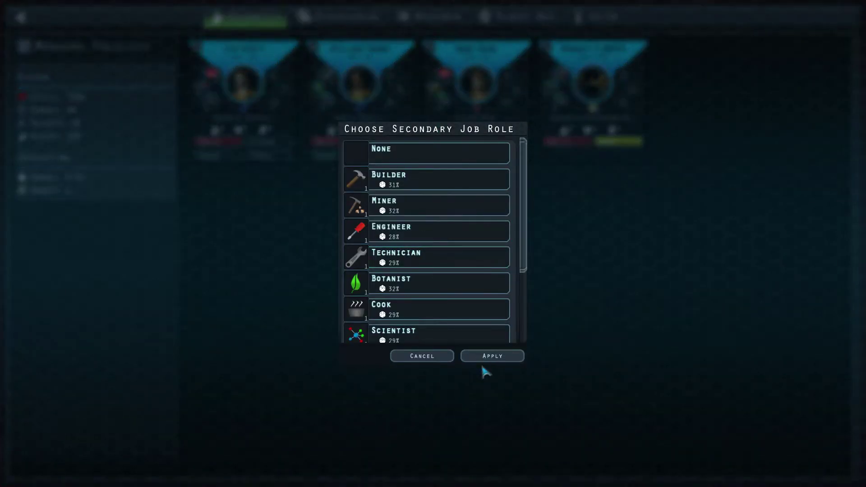
{"action": "left_click", "coordinate": [414, 356]}
{"action": "mouse_move", "coordinate": [477, 101]}
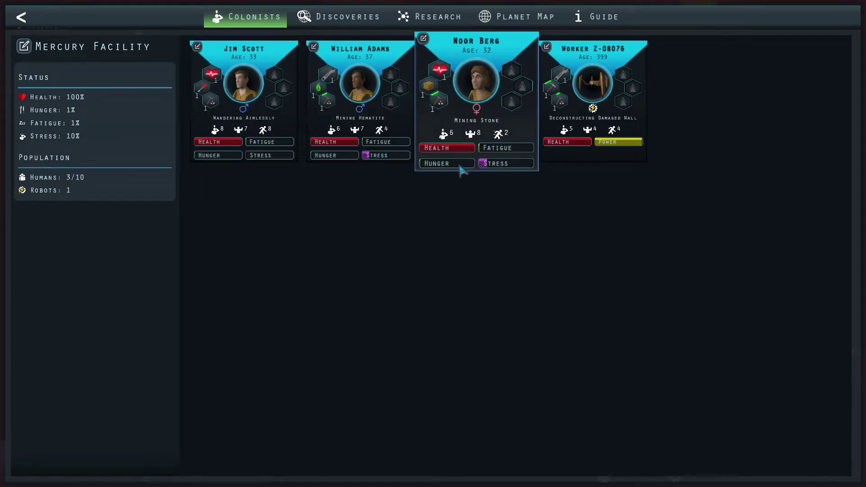
{"action": "left_click", "coordinate": [442, 103]}
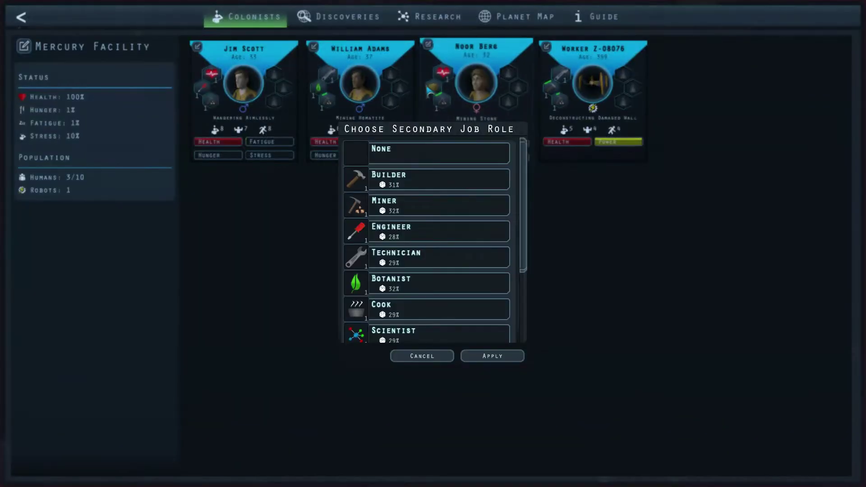
{"action": "scroll", "coordinate": [431, 267], "scroll_direction": "down", "scroll_amount": 1}
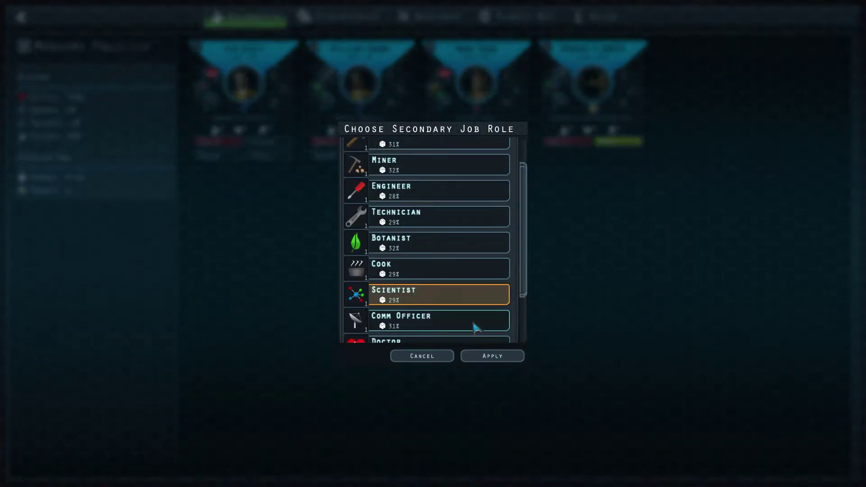
{"action": "left_click", "coordinate": [493, 356]}
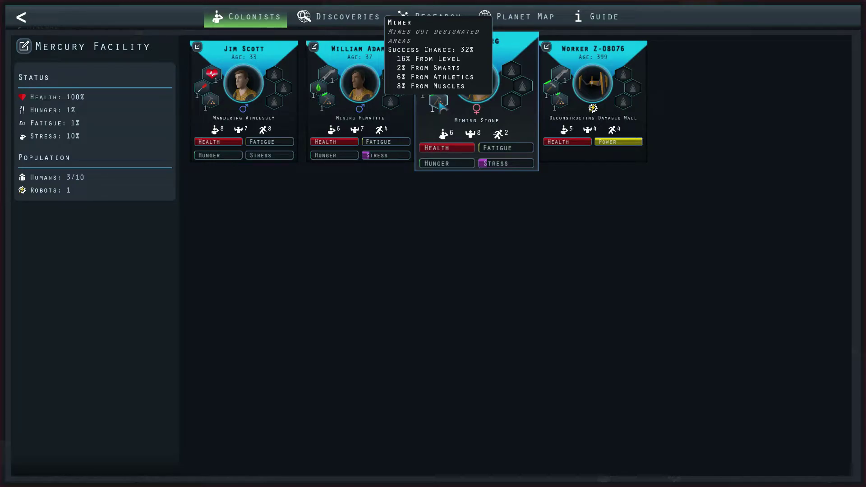
Step: Set the third colonist's tertiary role to Builder and return to the colony map
{"action": "left_click", "coordinate": [441, 105]}
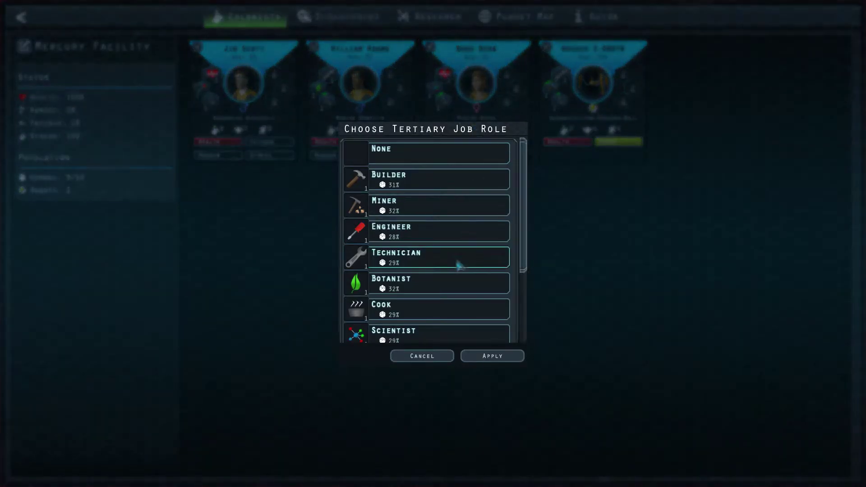
{"action": "scroll", "coordinate": [458, 272], "scroll_direction": "down", "scroll_amount": 3}
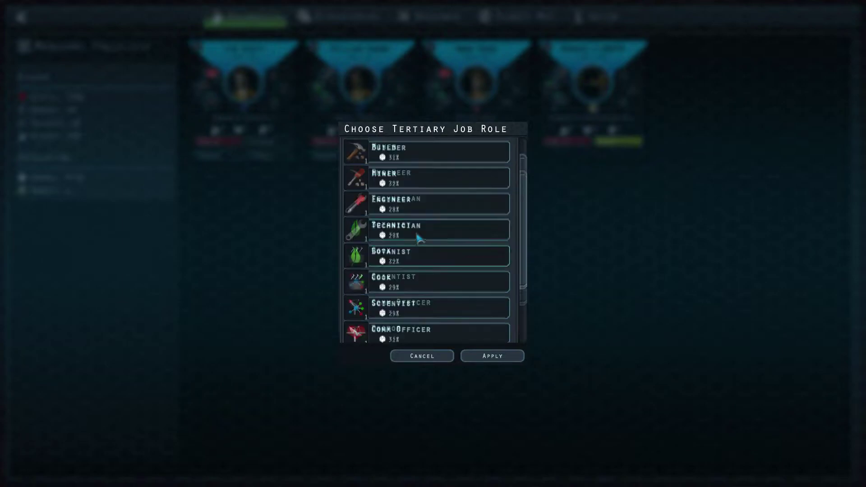
{"action": "scroll", "coordinate": [420, 236], "scroll_direction": "up", "scroll_amount": 2}
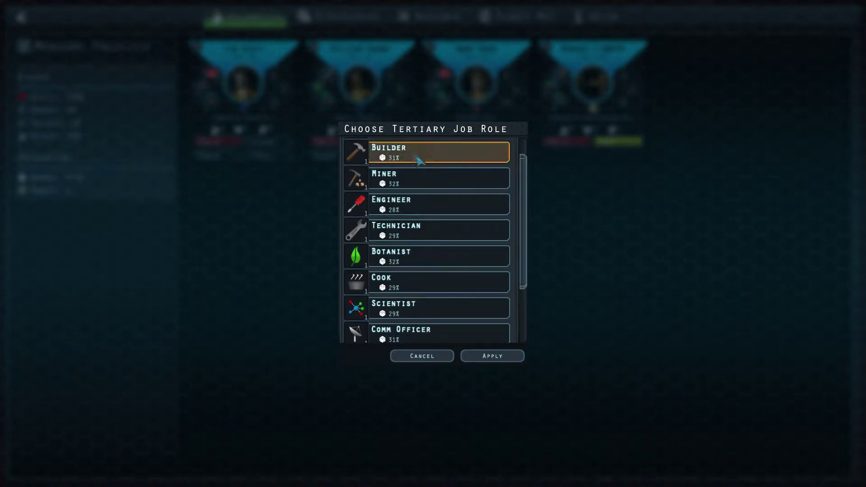
{"action": "left_click", "coordinate": [493, 356]}
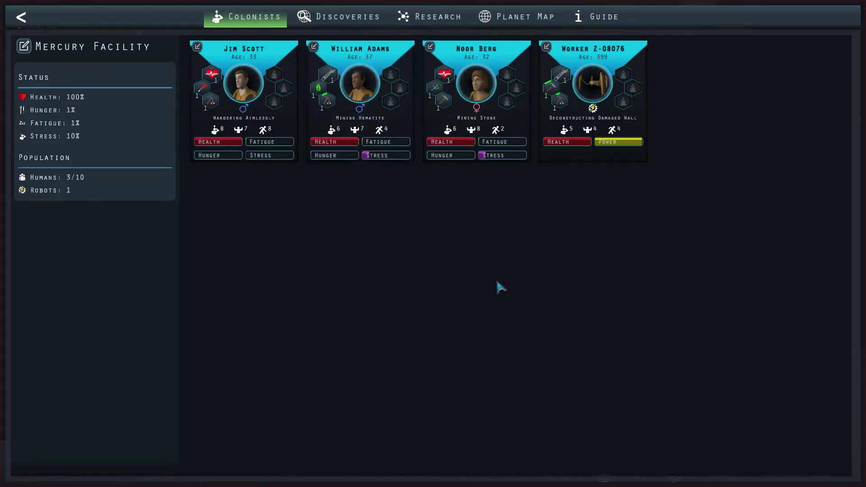
{"action": "key", "text": "Escape"}
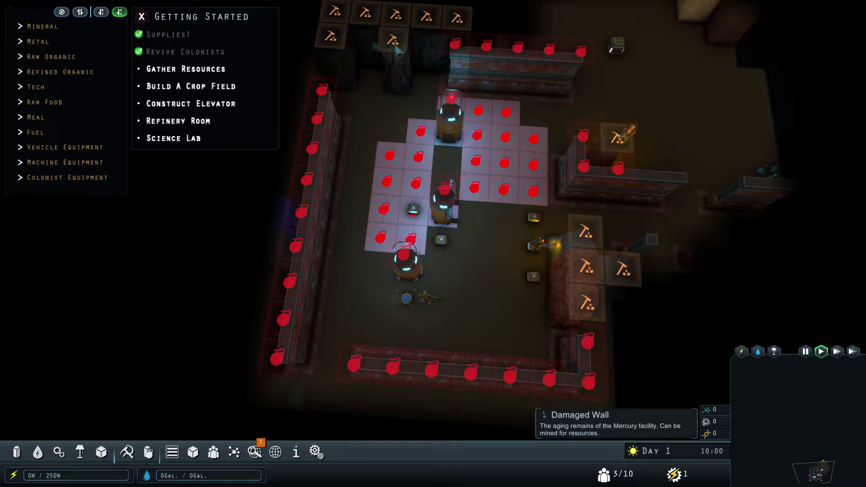
Step: Mark a long column of rock tiles on the left for mining
{"action": "left_click_drag", "start_coordinate": [573, 238], "coordinate": [842, 389]}
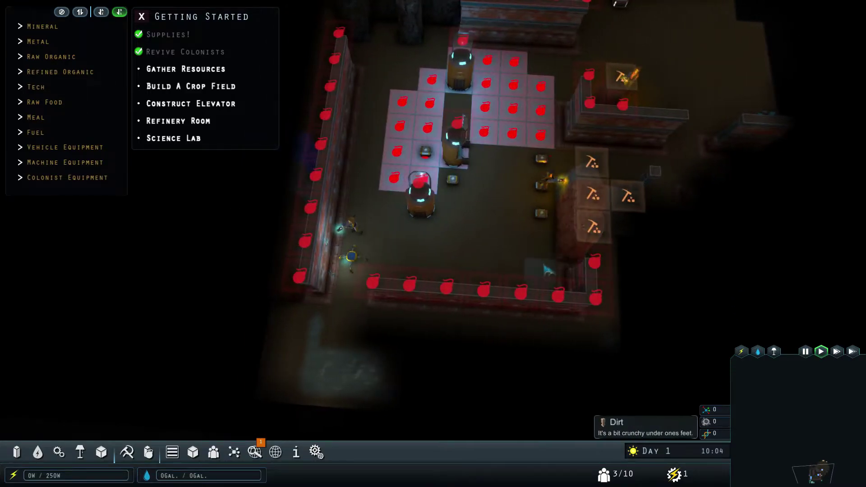
{"action": "mouse_move", "coordinate": [460, 339]}
{"action": "left_mouse_down"}
{"action": "mouse_move", "coordinate": [380, 337]}
{"action": "mouse_move", "coordinate": [491, 327]}
{"action": "mouse_move", "coordinate": [265, 384]}
{"action": "left_mouse_up"}
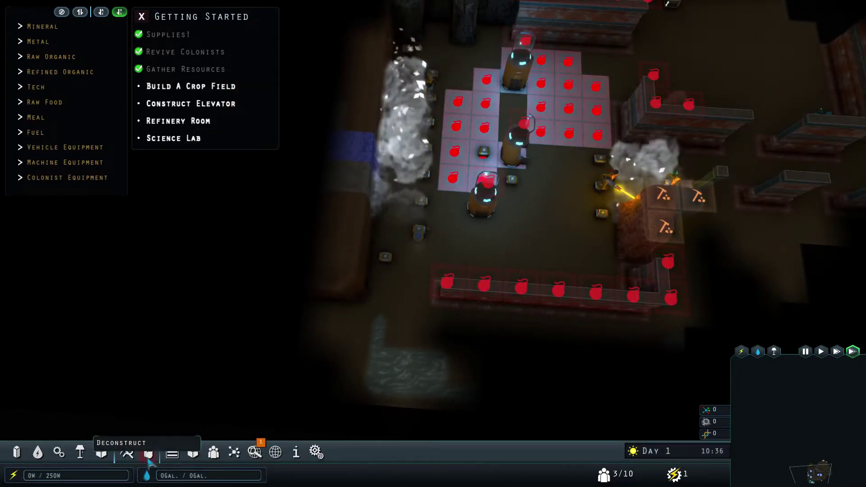
{"action": "left_click", "coordinate": [127, 452]}
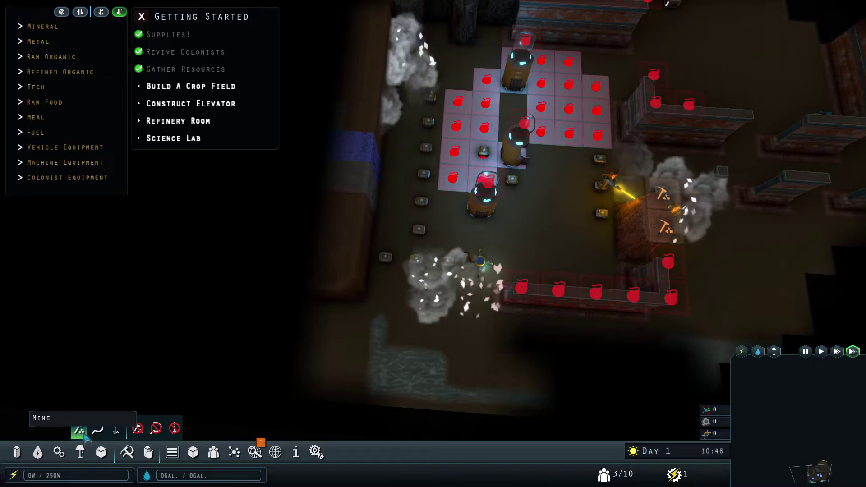
{"action": "left_click_drag", "start_coordinate": [433, 352], "coordinate": [451, 348]}
{"action": "scroll", "coordinate": [451, 348], "scroll_direction": "up", "scroll_amount": 3}
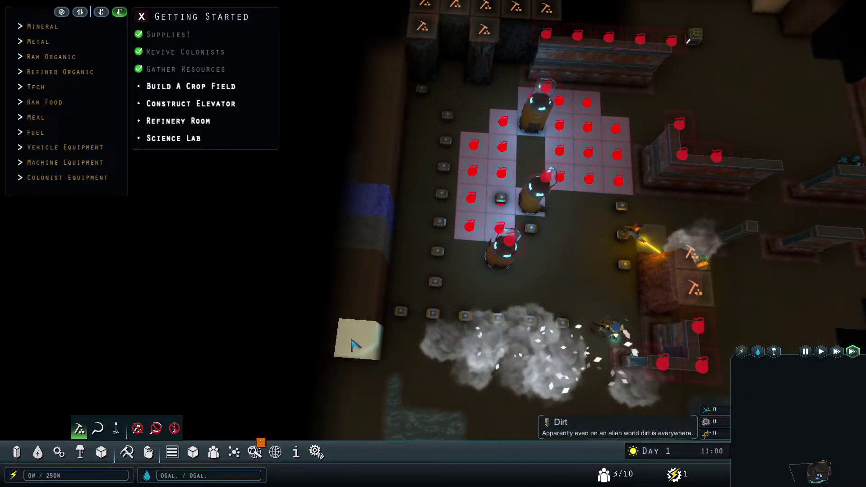
{"action": "mouse_move", "coordinate": [352, 339]}
{"action": "left_mouse_down"}
{"action": "mouse_move", "coordinate": [328, 227]}
{"action": "mouse_move", "coordinate": [354, 93]}
{"action": "left_mouse_up"}
{"action": "scroll", "coordinate": [433, 243], "scroll_direction": "down", "scroll_amount": 3}
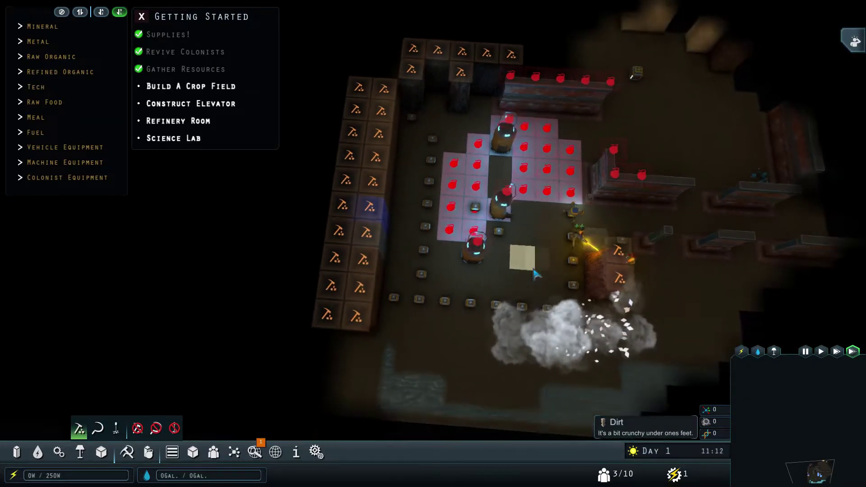
{"action": "scroll", "coordinate": [538, 273], "scroll_direction": "down", "scroll_amount": 2}
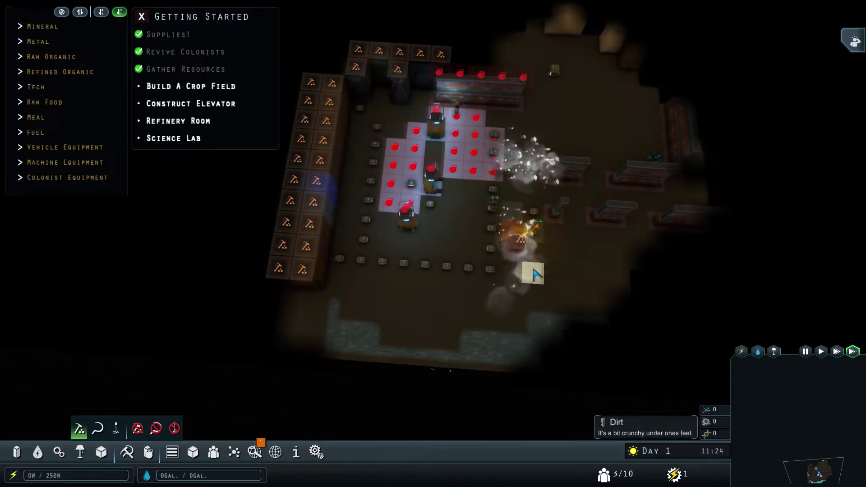
{"action": "scroll", "coordinate": [539, 274], "scroll_direction": "down", "scroll_amount": 2}
Step: Place wall pieces, mark the damaged right wall for removal, and select the Minerals Chest
{"action": "left_click_drag", "start_coordinate": [535, 273], "coordinate": [467, 271]}
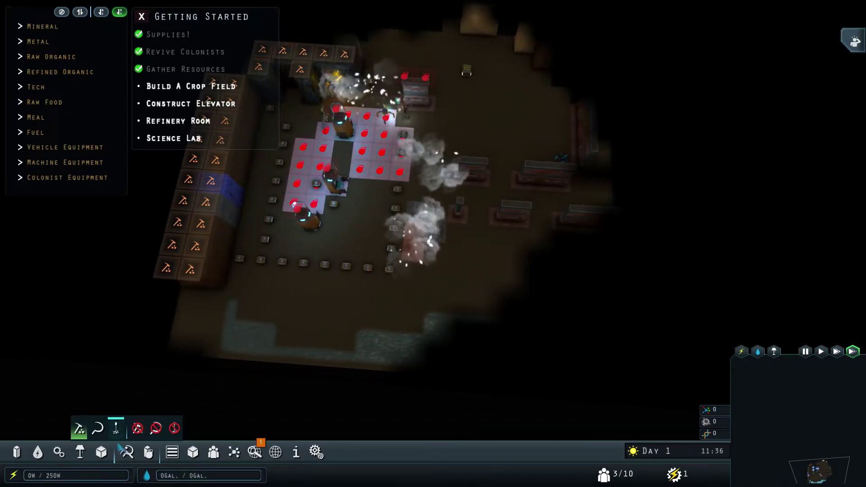
{"action": "left_click", "coordinate": [148, 452]}
{"action": "scroll", "coordinate": [379, 223], "scroll_direction": "up", "scroll_amount": 3}
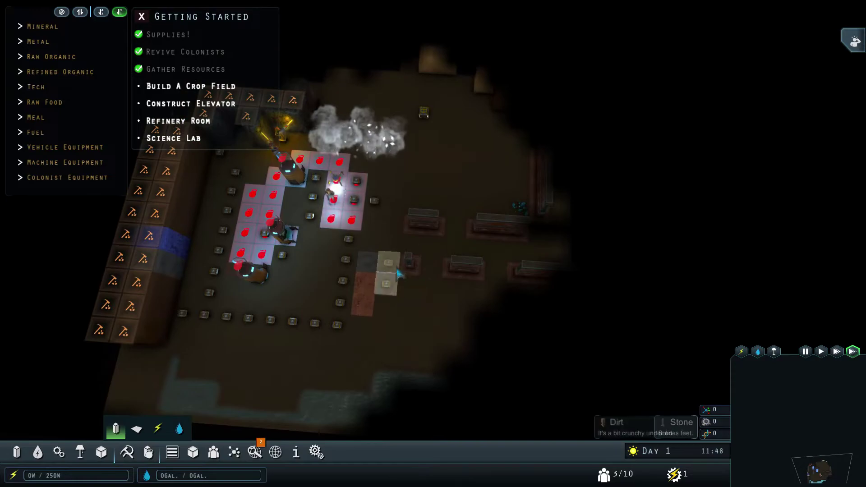
{"action": "left_click", "coordinate": [411, 264]}
{"action": "left_click", "coordinate": [422, 217]}
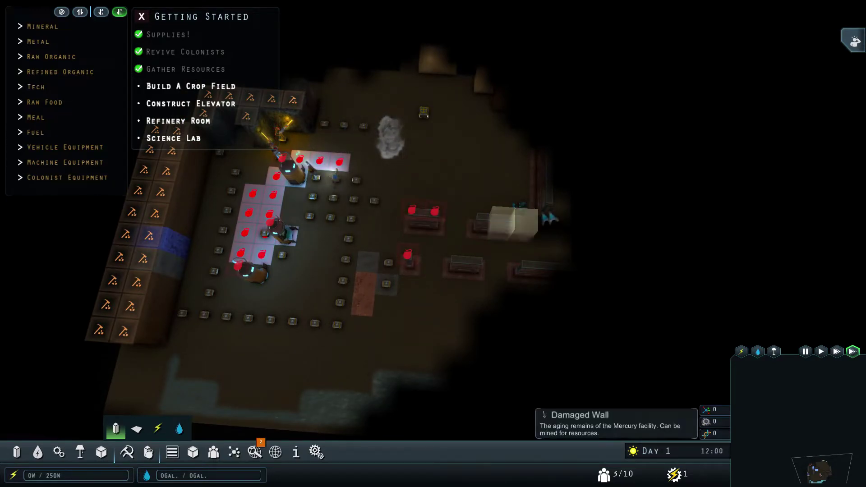
{"action": "left_click", "coordinate": [504, 220]}
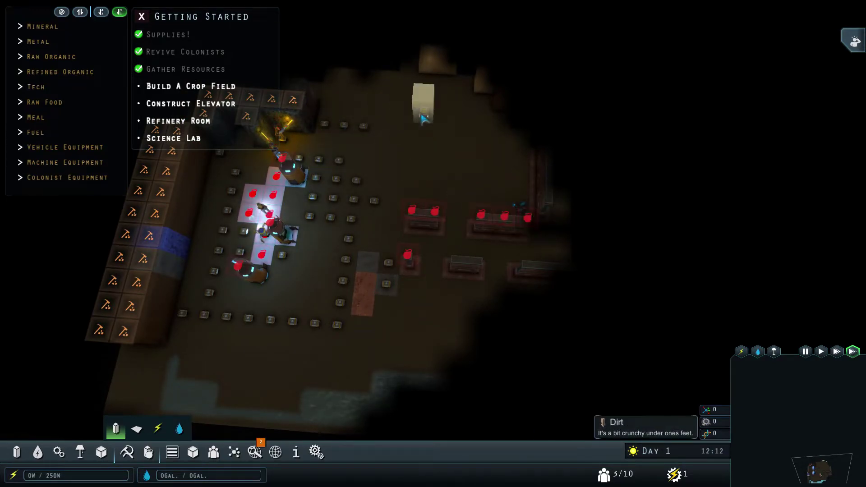
{"action": "left_click", "coordinate": [466, 271]}
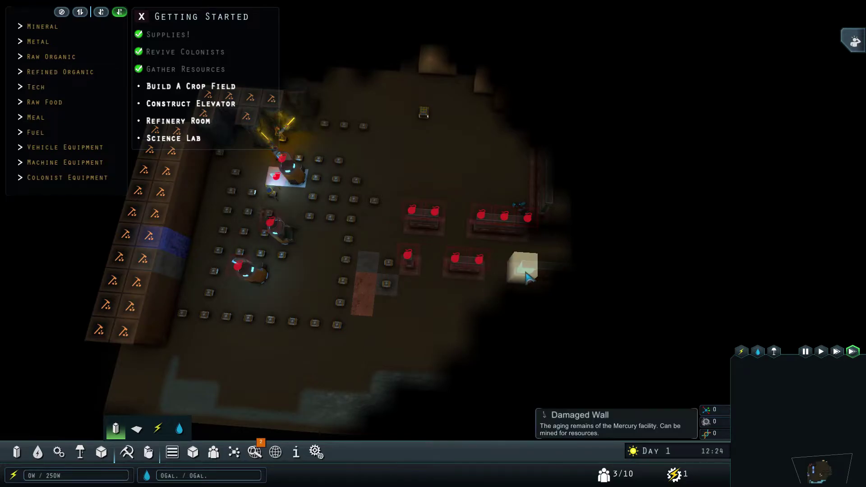
{"action": "left_click_drag", "start_coordinate": [548, 203], "coordinate": [548, 118]}
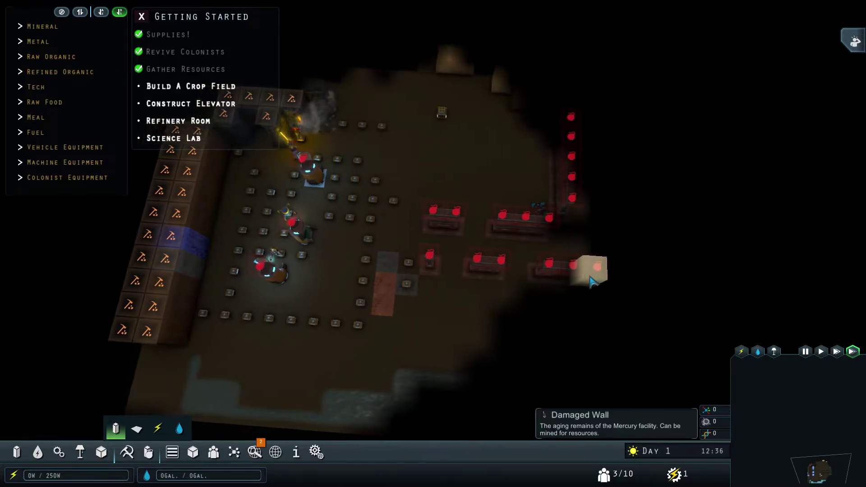
{"action": "left_click_drag", "start_coordinate": [406, 271], "coordinate": [527, 271]}
{"action": "scroll", "coordinate": [530, 309], "scroll_direction": "up", "scroll_amount": 3}
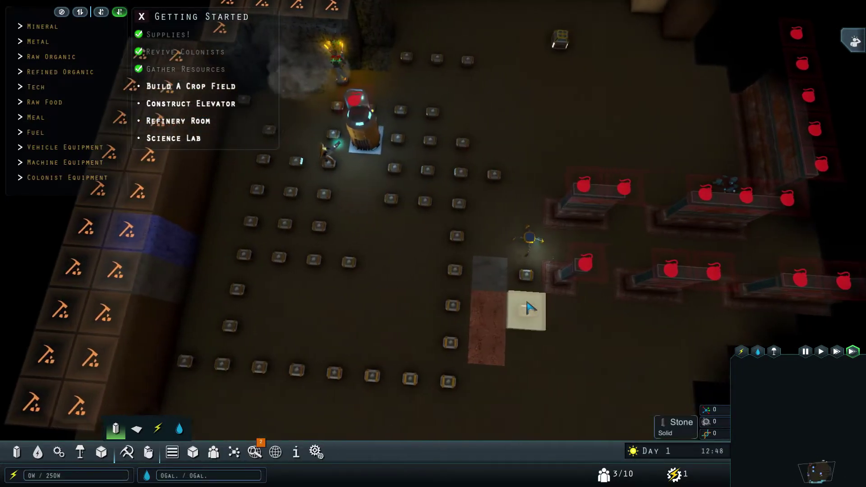
{"action": "scroll", "coordinate": [529, 308], "scroll_direction": "up", "scroll_amount": 3}
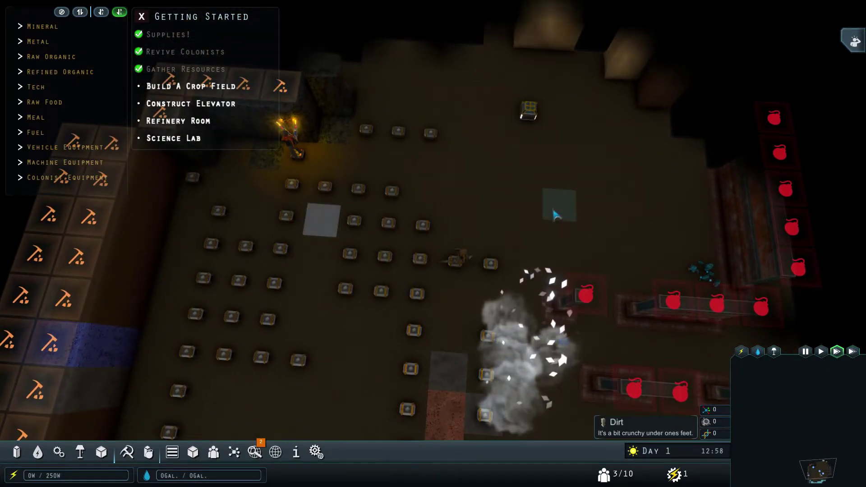
{"action": "left_click_drag", "start_coordinate": [528, 270], "coordinate": [528, 319]}
{"action": "left_click", "coordinate": [533, 159]}
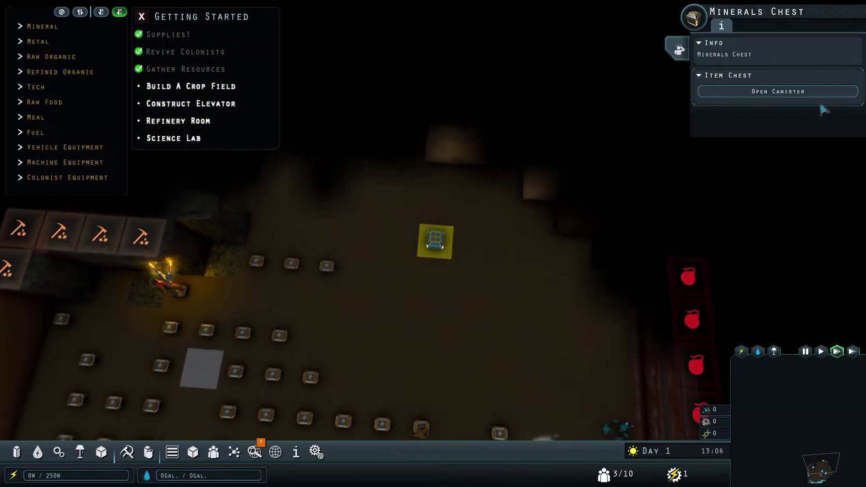
Step: Open the Minerals Chest and dismiss its contents list of copper ingots and other metals
{"action": "double_click", "coordinate": [475, 239]}
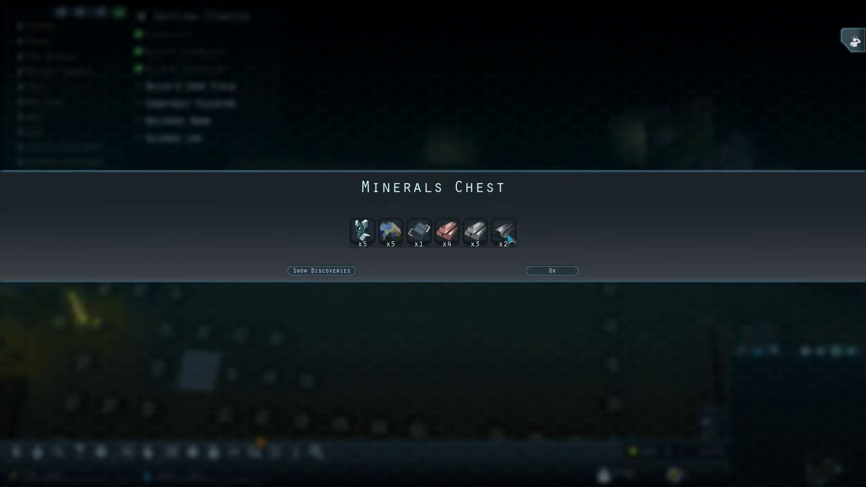
{"action": "left_click", "coordinate": [552, 272]}
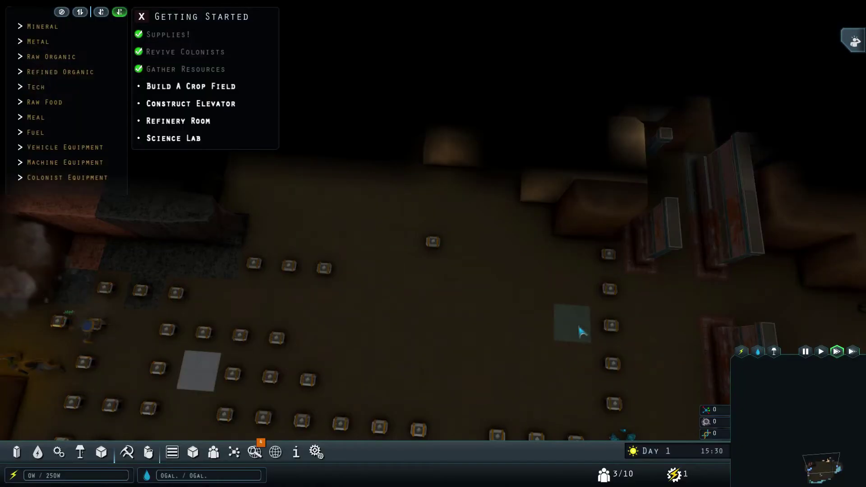
{"action": "scroll", "coordinate": [580, 331], "scroll_direction": "down", "scroll_amount": 5}
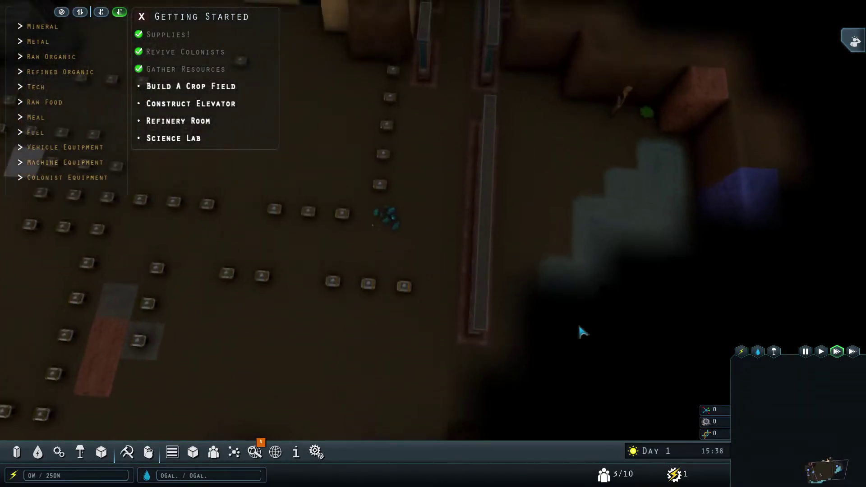
{"action": "scroll", "coordinate": [580, 332], "scroll_direction": "up", "scroll_amount": 3}
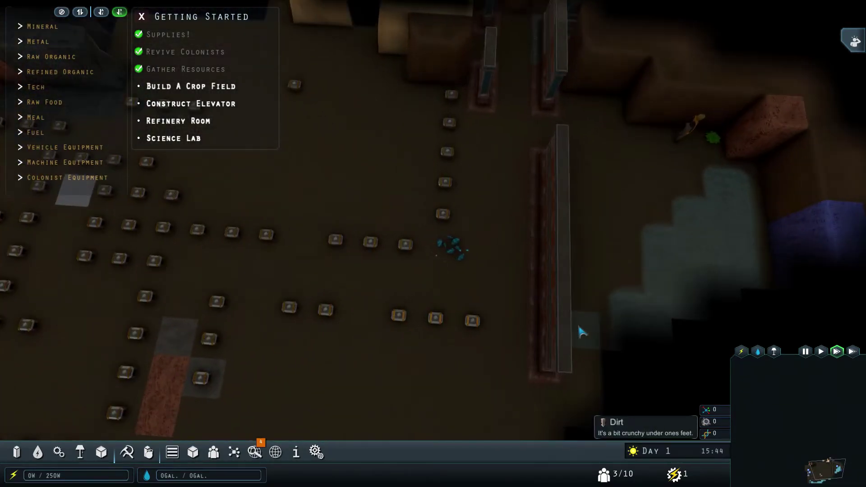
Step: Put a Gather Plants harvest order on the Arrowhead Fungus and resume at fast speed
{"action": "key", "text": "space"}
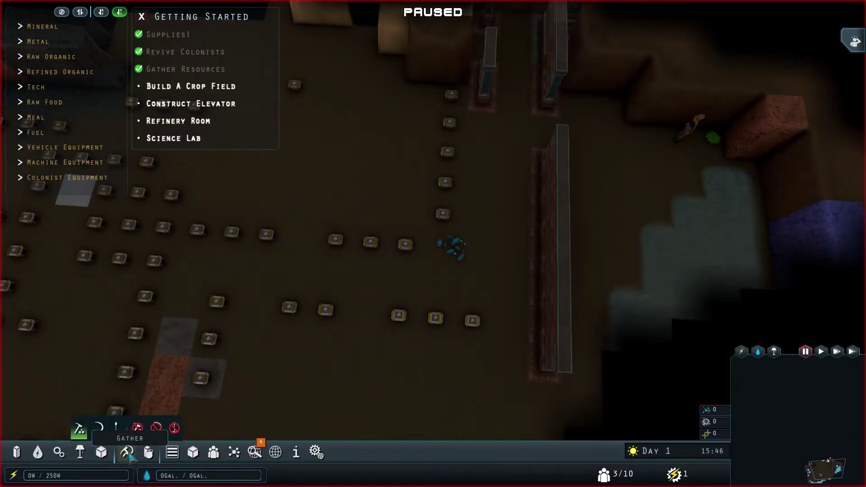
{"action": "left_click", "coordinate": [97, 428]}
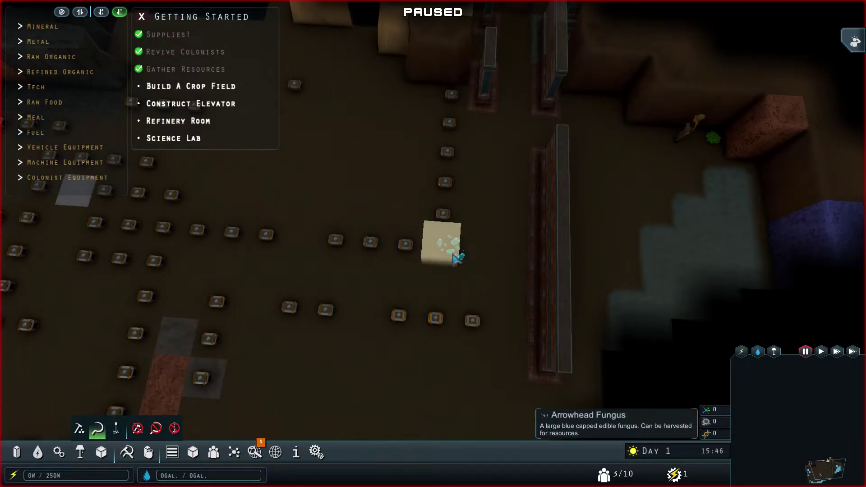
{"action": "left_click", "coordinate": [443, 237]}
{"action": "scroll", "coordinate": [457, 257], "scroll_direction": "down", "scroll_amount": 3}
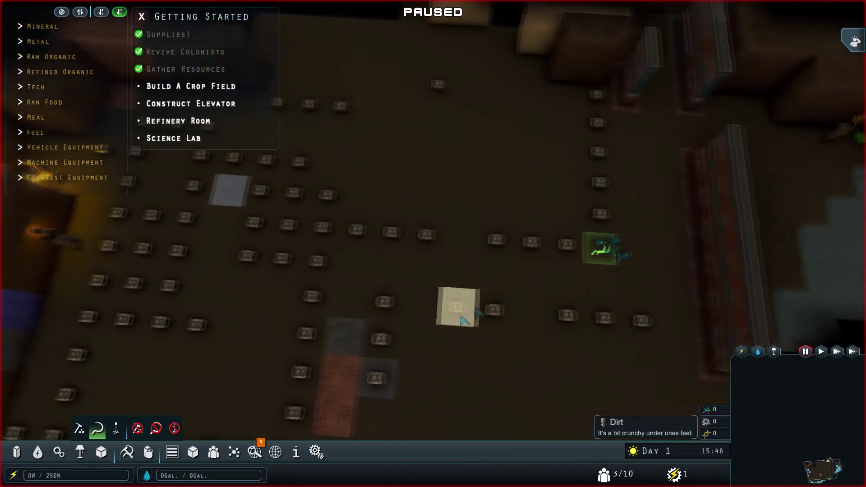
{"action": "mouse_move", "coordinate": [567, 220]}
{"action": "left_mouse_down"}
{"action": "mouse_move", "coordinate": [399, 264]}
{"action": "mouse_move", "coordinate": [454, 238]}
{"action": "left_mouse_up"}
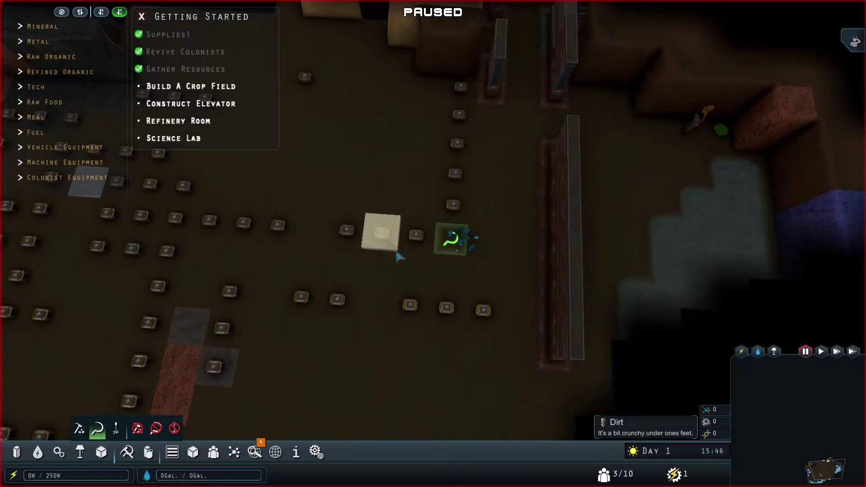
{"action": "scroll", "coordinate": [457, 313], "scroll_direction": "down", "scroll_amount": 1}
{"action": "scroll", "coordinate": [458, 312], "scroll_direction": "down", "scroll_amount": 1}
{"action": "scroll", "coordinate": [474, 270], "scroll_direction": "up", "scroll_amount": 2}
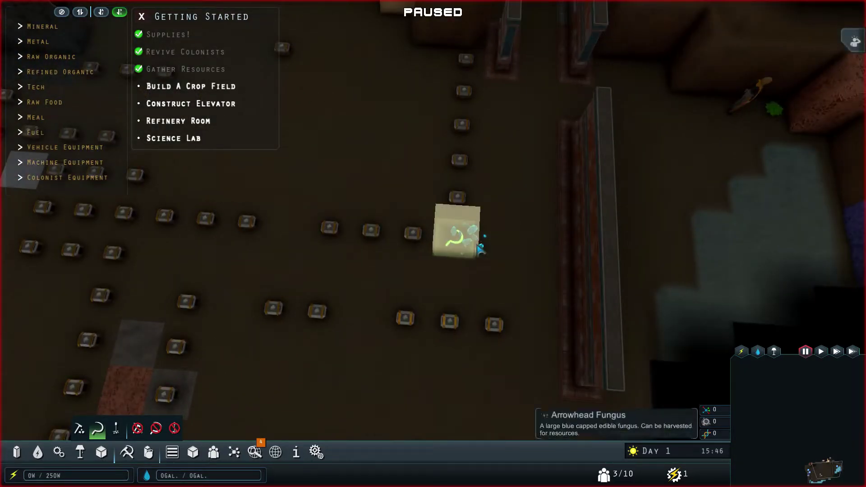
{"action": "left_click", "coordinate": [457, 234]}
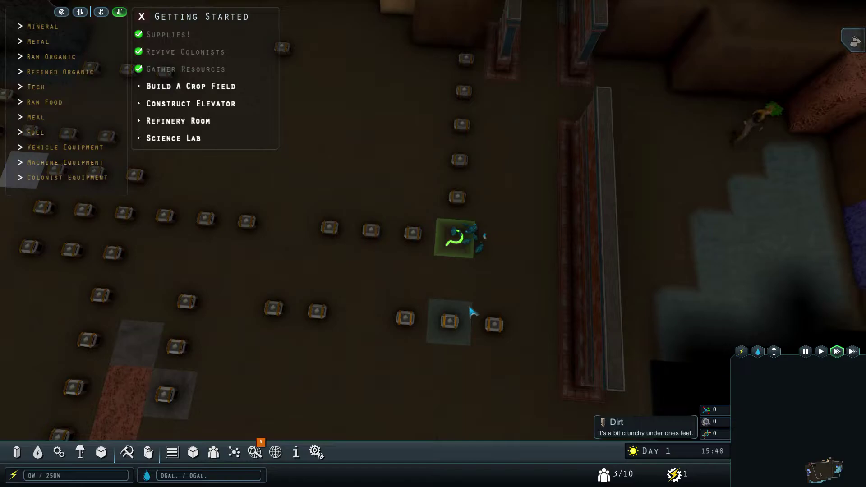
{"action": "key", "text": "2"}
{"action": "scroll", "coordinate": [469, 266], "scroll_direction": "down", "scroll_amount": 3}
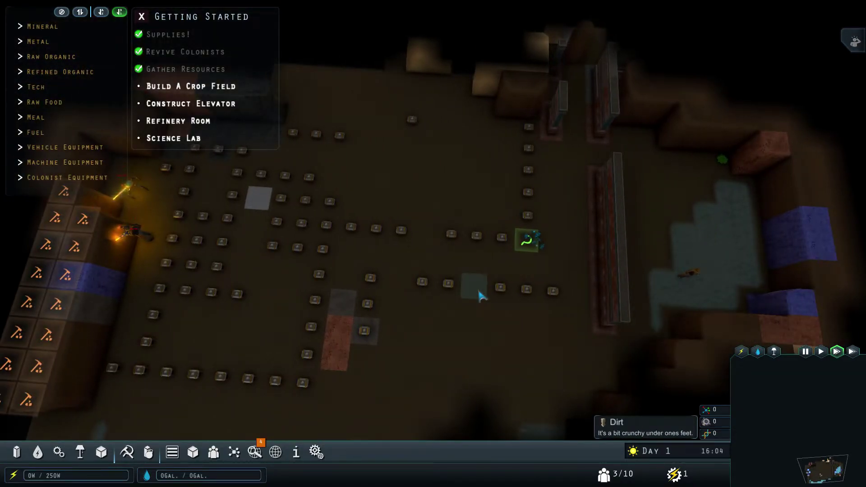
{"action": "key", "text": "d"}
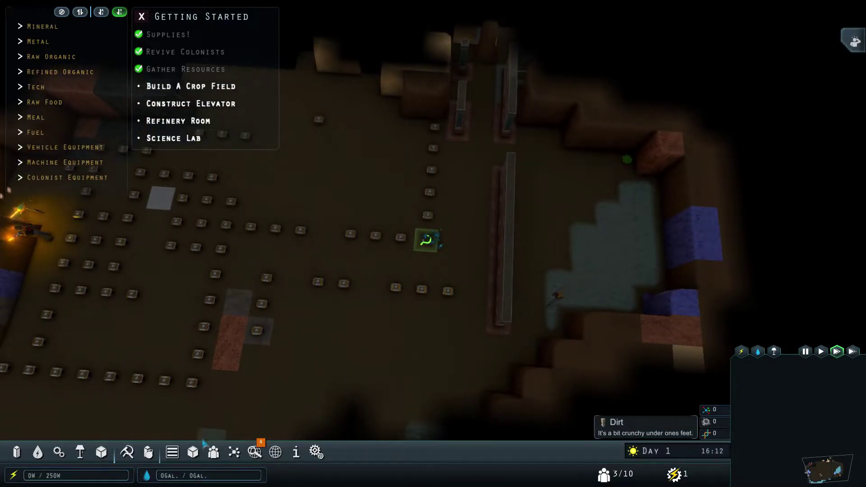
Step: Mark three upper-right wall columns for deconstruction
{"action": "left_click", "coordinate": [148, 452]}
{"action": "left_click_drag", "start_coordinate": [503, 317], "coordinate": [516, 174]}
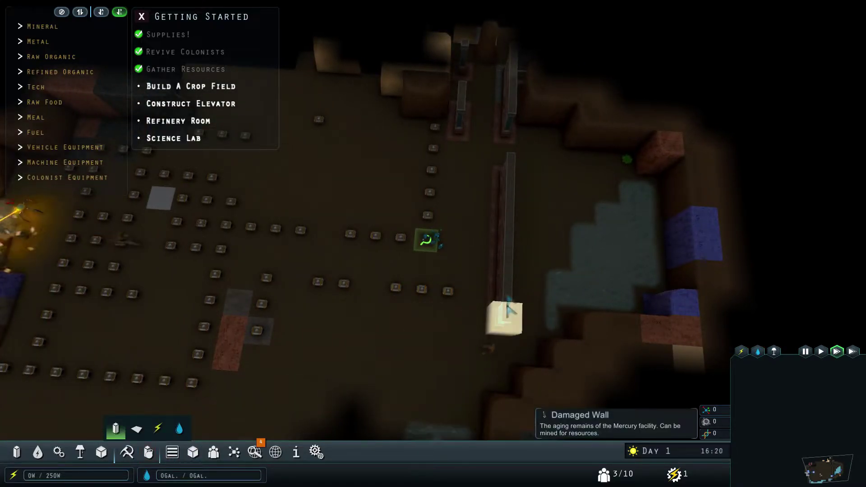
{"action": "mouse_move", "coordinate": [460, 169]}
{"action": "left_mouse_down"}
{"action": "mouse_move", "coordinate": [474, 105]}
{"action": "mouse_move", "coordinate": [467, 74]}
{"action": "left_mouse_up"}
{"action": "left_click_drag", "start_coordinate": [514, 88], "coordinate": [518, 162]}
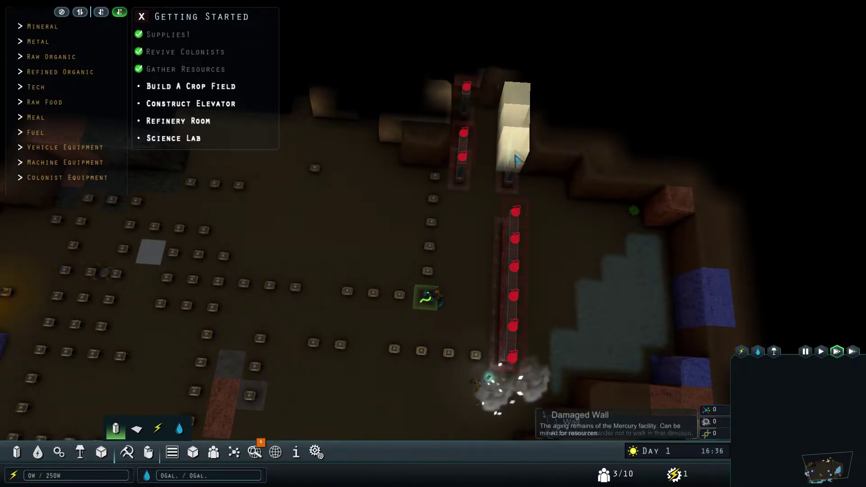
Step: Pause the game and turn the view toward the crafting building
{"action": "left_click_drag", "start_coordinate": [598, 277], "coordinate": [559, 287]}
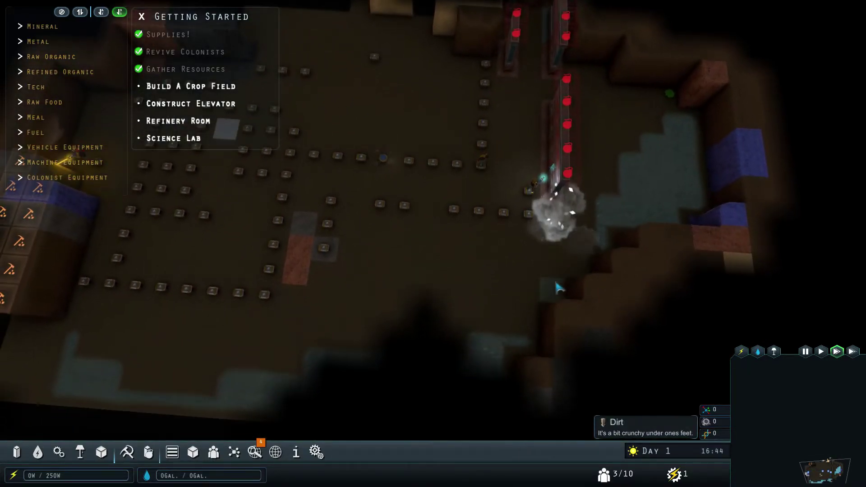
{"action": "scroll", "coordinate": [558, 287], "scroll_direction": "up", "scroll_amount": 3}
{"action": "key", "text": "space"}
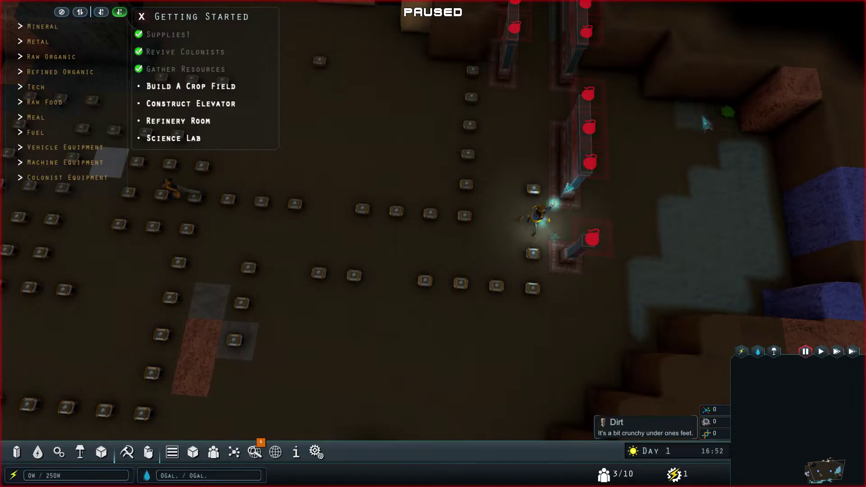
{"action": "scroll", "coordinate": [580, 365], "scroll_direction": "down", "scroll_amount": 1}
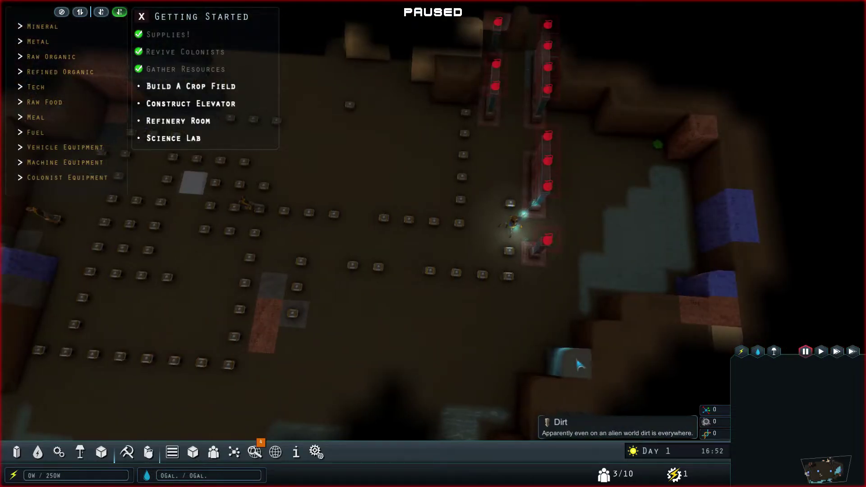
{"action": "scroll", "coordinate": [578, 364], "scroll_direction": "down", "scroll_amount": 2}
{"action": "key", "text": "q"}
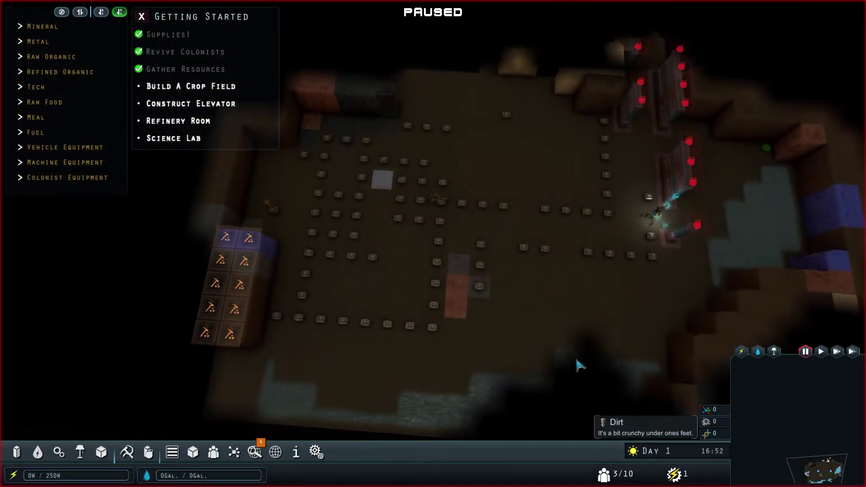
{"action": "scroll", "coordinate": [574, 355], "scroll_direction": "up", "scroll_amount": 1}
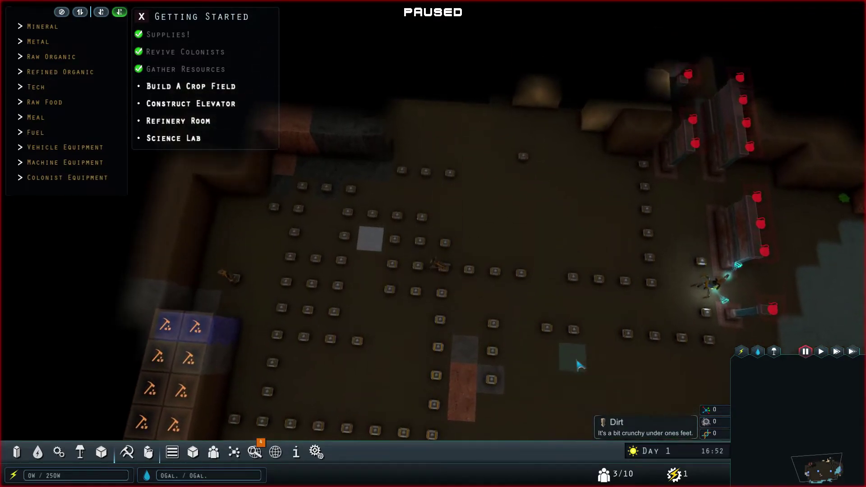
{"action": "key", "text": "s"}
{"action": "scroll", "coordinate": [575, 355], "scroll_direction": "down", "scroll_amount": 1}
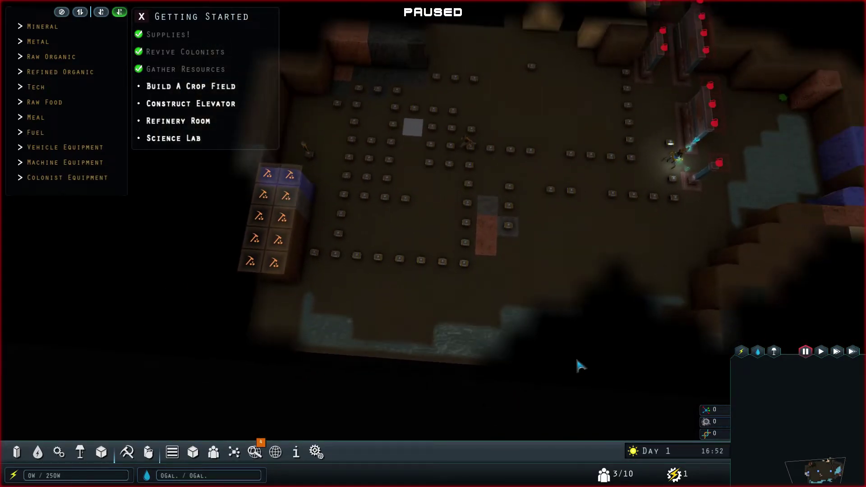
{"action": "key", "text": "d"}
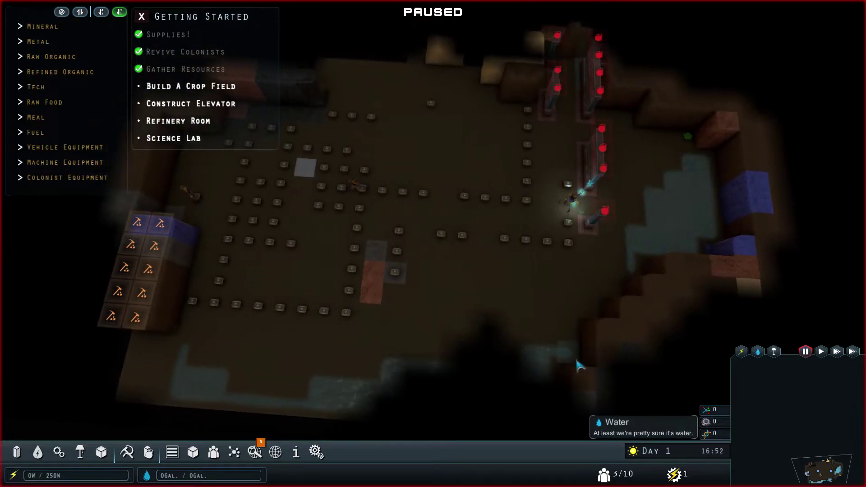
{"action": "scroll", "coordinate": [575, 354], "scroll_direction": "up", "scroll_amount": 2}
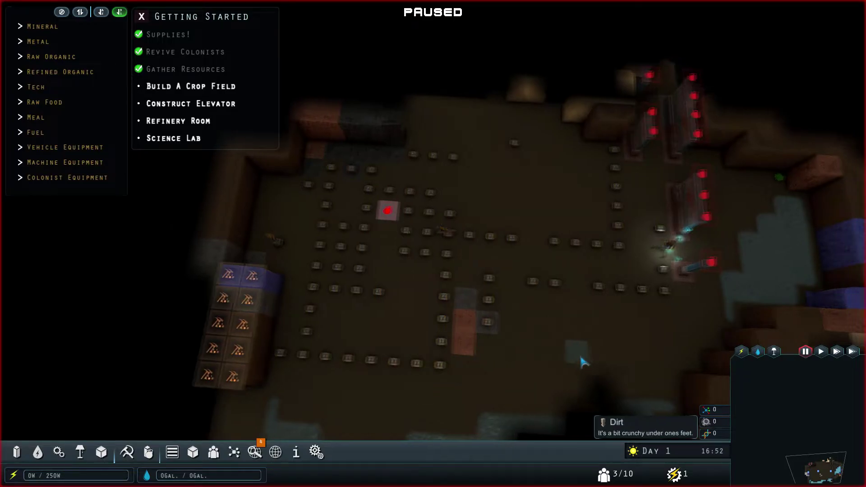
Step: Designate the Hematite block, a patch of rock tiles and two stone blocks for mining
{"action": "key", "text": "d"}
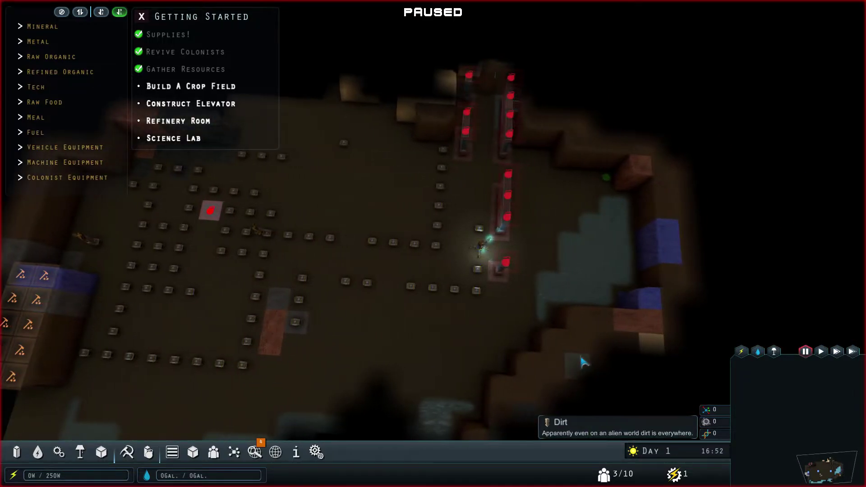
{"action": "key", "text": "d"}
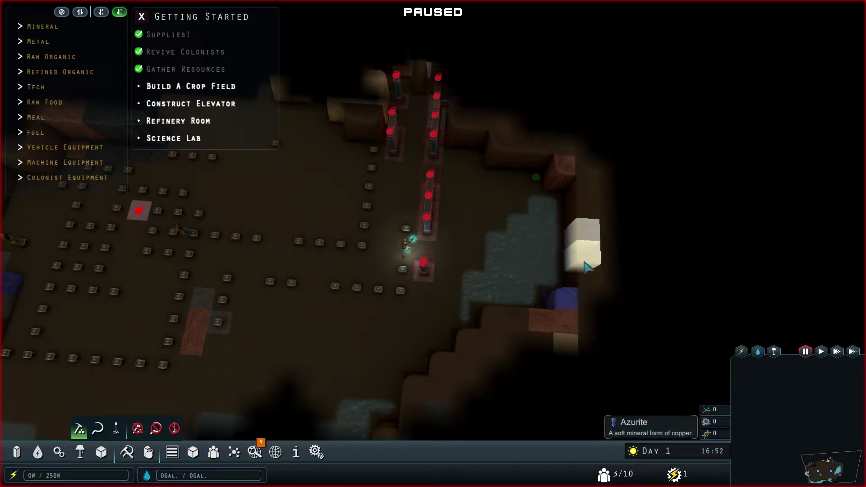
{"action": "left_click", "coordinate": [566, 175]}
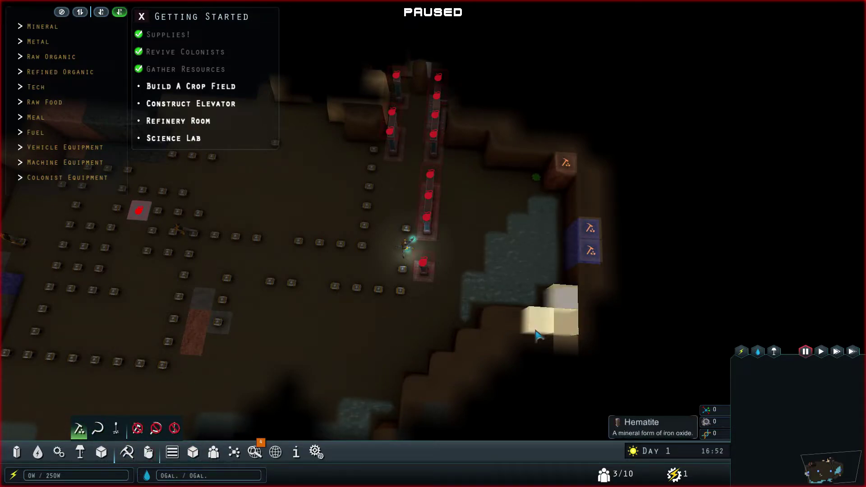
{"action": "left_click_drag", "start_coordinate": [568, 298], "coordinate": [491, 338]}
{"action": "key", "text": "d"}
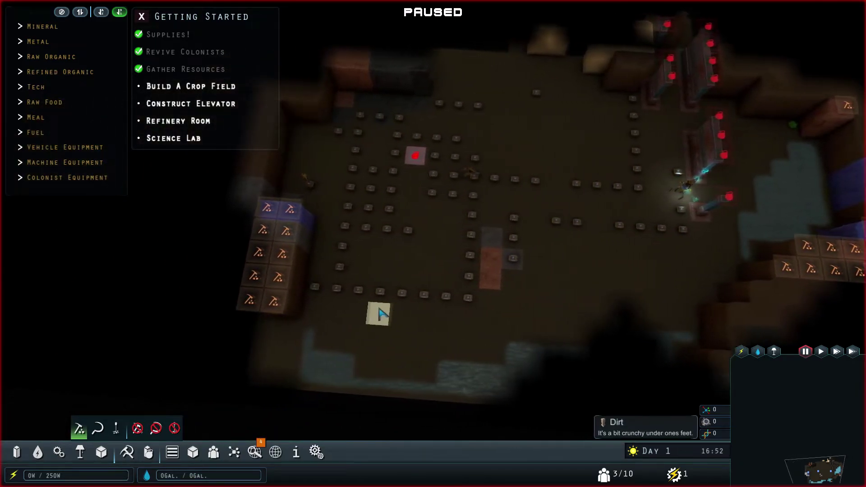
{"action": "key", "text": "a"}
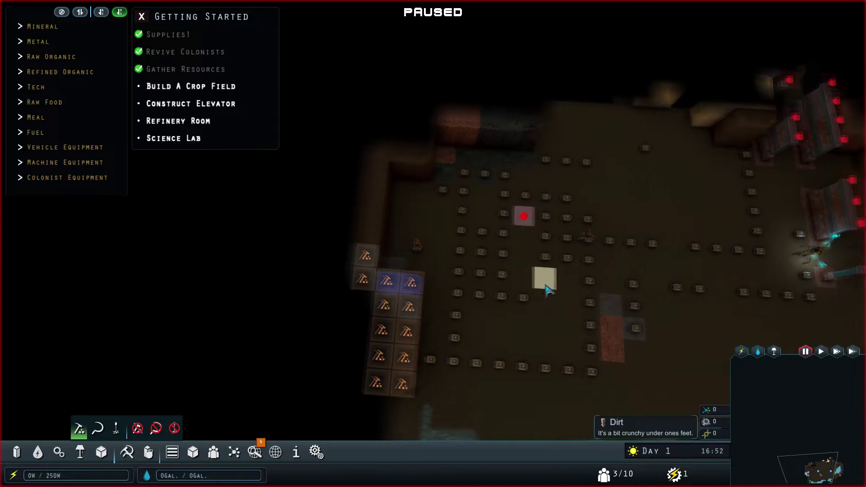
{"action": "key", "text": "d"}
{"action": "left_click_drag", "start_coordinate": [309, 256], "coordinate": [290, 259]}
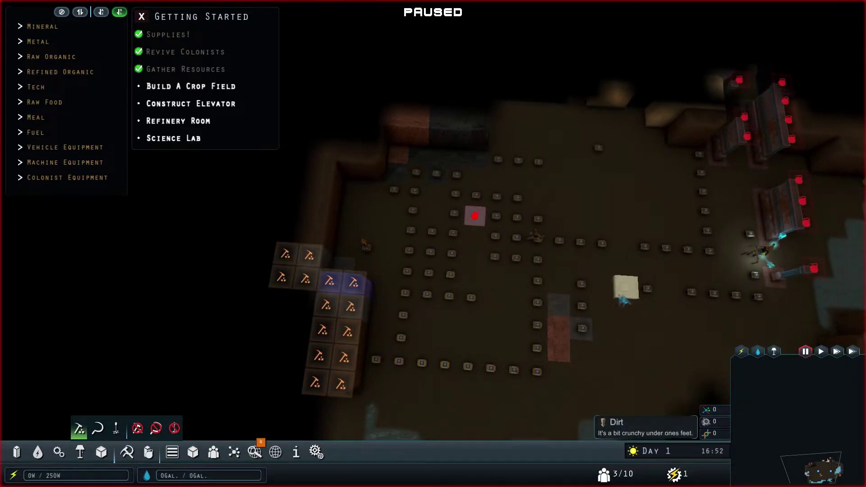
Step: Extend mining designations along the upper cavern wall and near the red-lit walls
{"action": "key", "text": "w"}
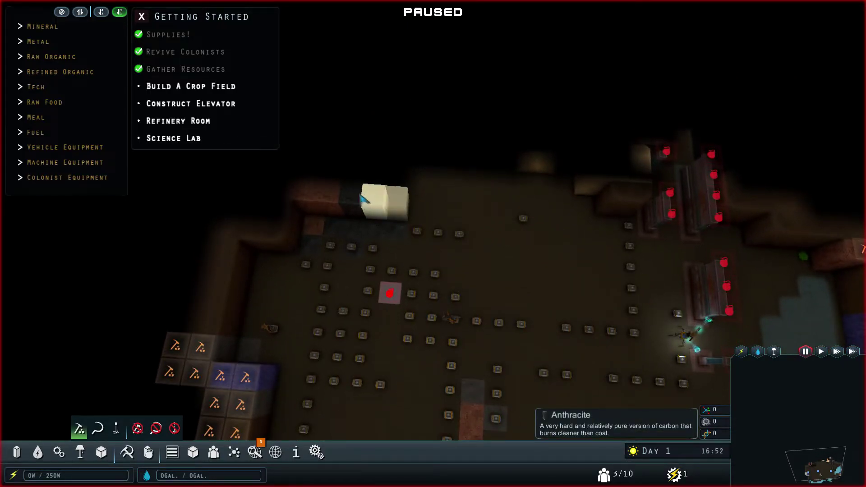
{"action": "left_click_drag", "start_coordinate": [366, 199], "coordinate": [354, 165]}
{"action": "left_click_drag", "start_coordinate": [326, 196], "coordinate": [290, 203]}
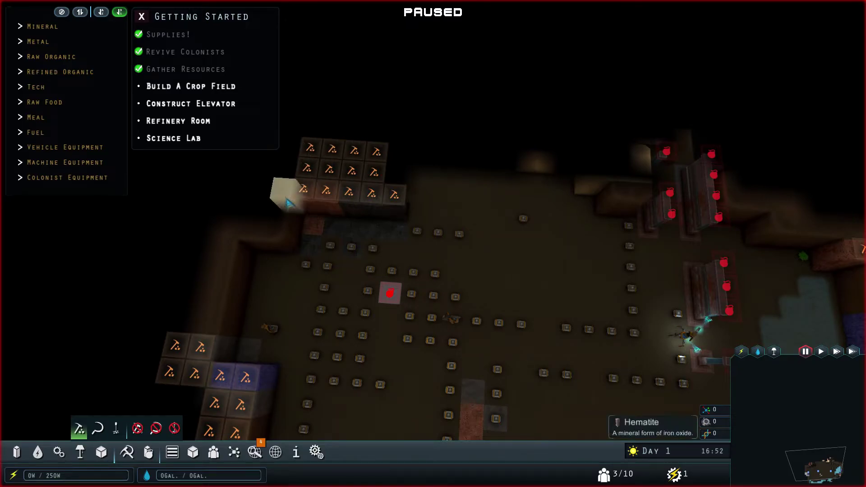
{"action": "left_click_drag", "start_coordinate": [282, 237], "coordinate": [283, 163]}
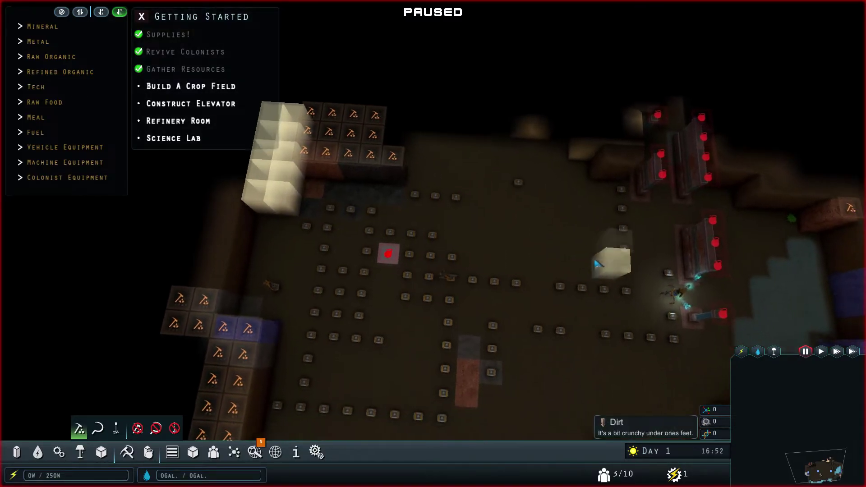
{"action": "key", "text": "d"}
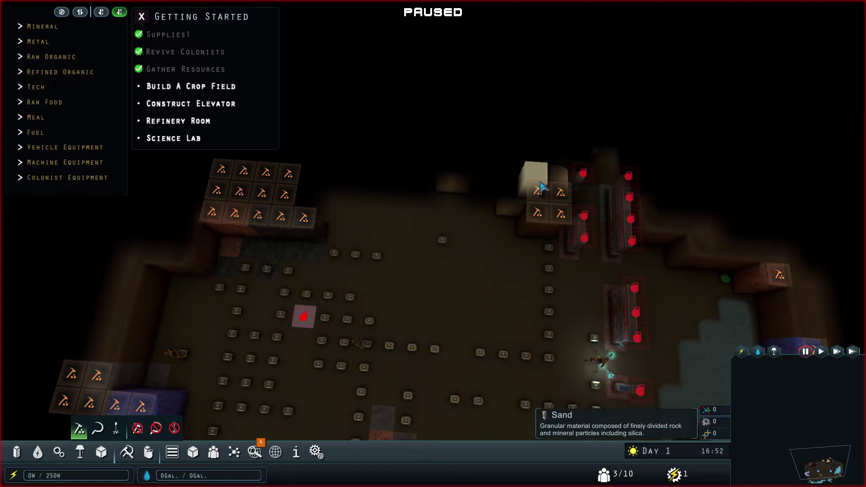
{"action": "left_click_drag", "start_coordinate": [560, 170], "coordinate": [515, 171]}
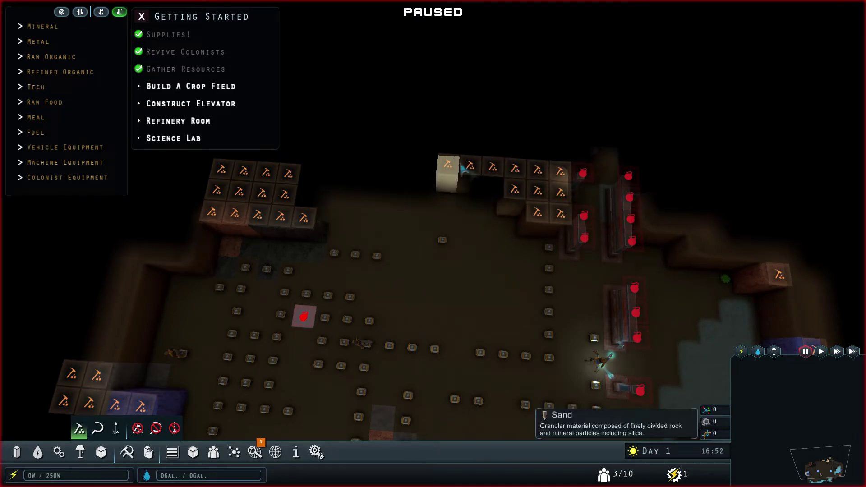
{"action": "scroll", "coordinate": [501, 325], "scroll_direction": "down", "scroll_amount": 3}
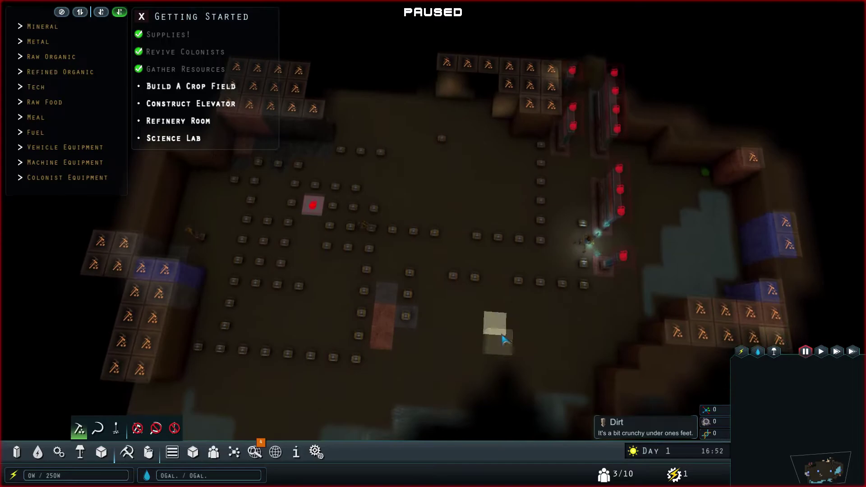
{"action": "key", "text": "s"}
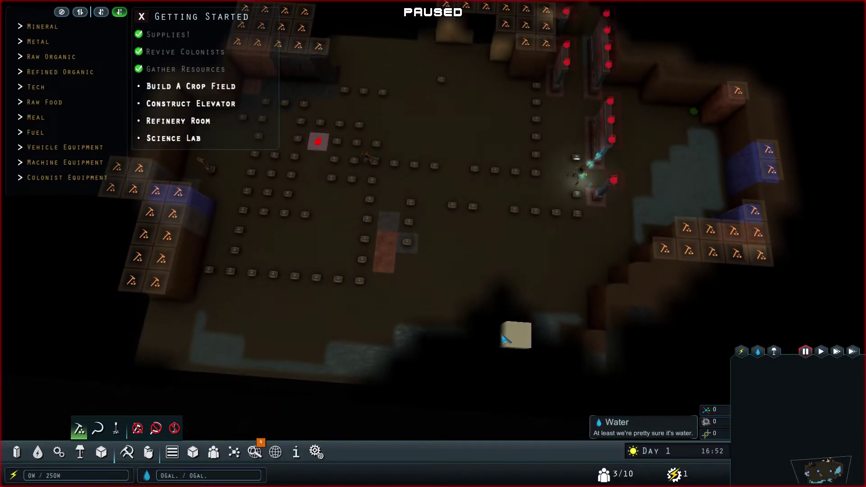
Step: Exit the Mine tool and survey the cavern's terrain while paused
{"action": "right_click", "coordinate": [506, 402]}
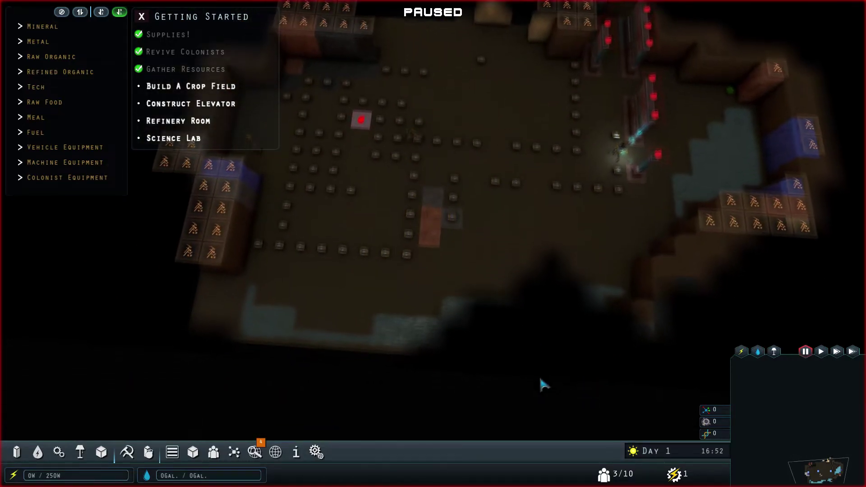
{"action": "scroll", "coordinate": [538, 375], "scroll_direction": "down", "scroll_amount": 3}
{"action": "scroll", "coordinate": [539, 371], "scroll_direction": "up", "scroll_amount": 3}
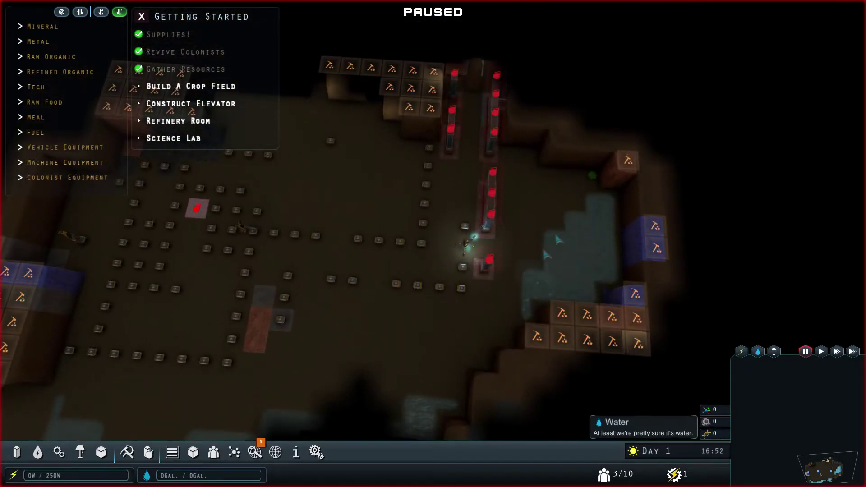
{"action": "left_click_drag", "start_coordinate": [557, 256], "coordinate": [596, 245]}
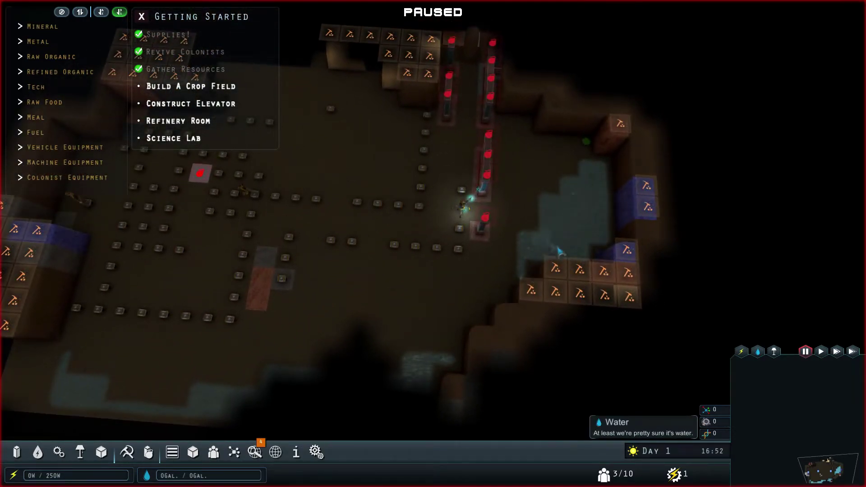
{"action": "key", "text": "a"}
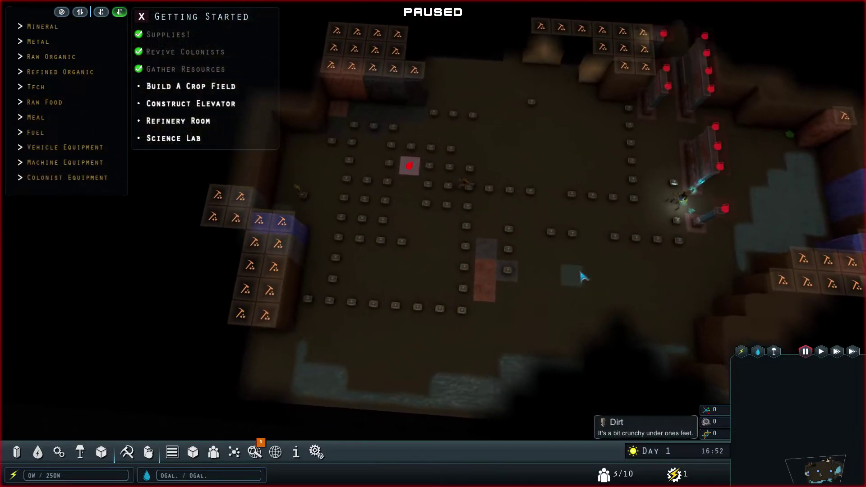
{"action": "scroll", "coordinate": [583, 277], "scroll_direction": "up", "scroll_amount": 3}
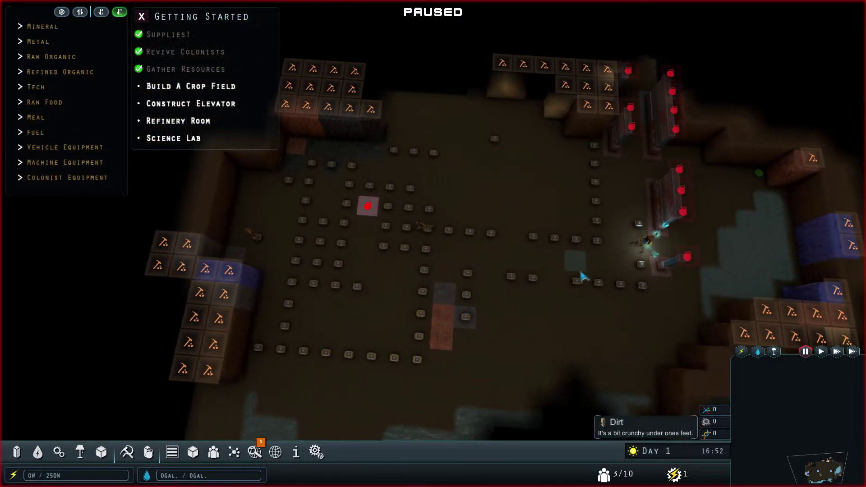
{"action": "left_click_drag", "start_coordinate": [584, 278], "coordinate": [592, 254]}
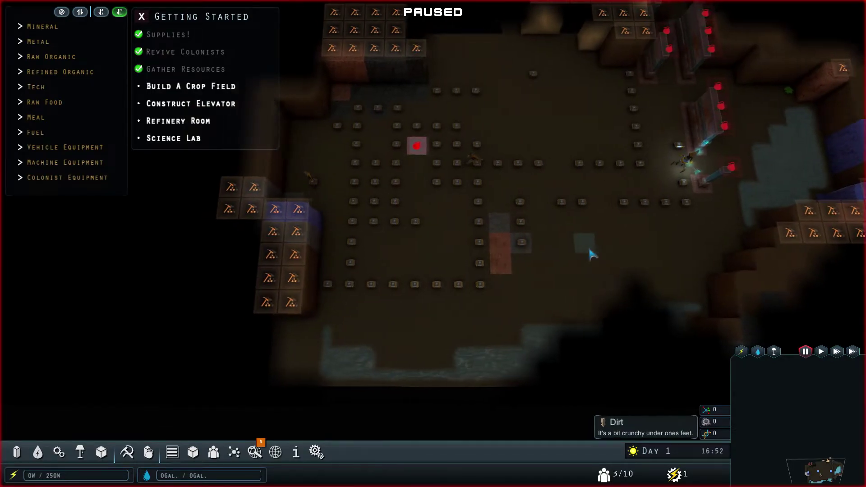
{"action": "scroll", "coordinate": [593, 255], "scroll_direction": "up", "scroll_amount": 1}
{"action": "scroll", "coordinate": [591, 254], "scroll_direction": "down", "scroll_amount": 2}
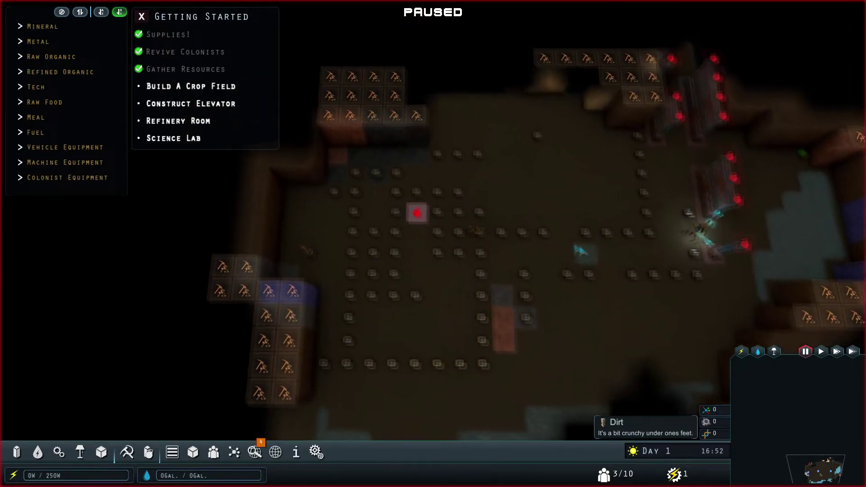
{"action": "scroll", "coordinate": [406, 169], "scroll_direction": "up", "scroll_amount": 2}
{"action": "key", "text": "d"}
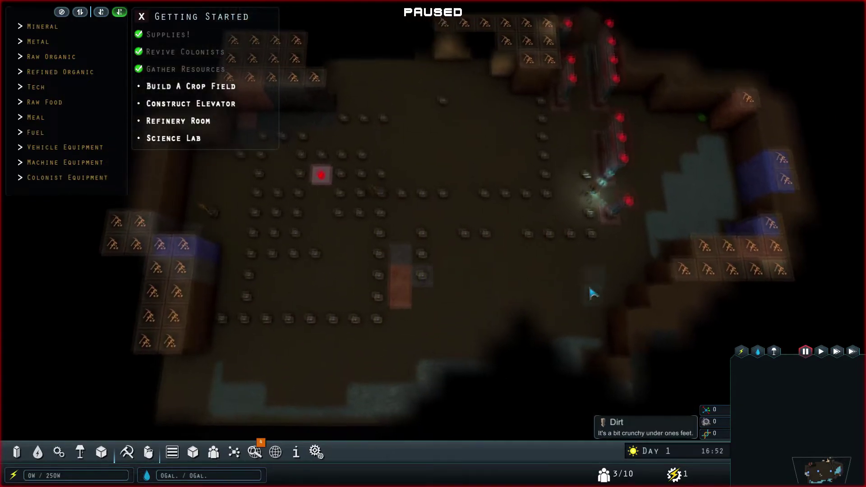
{"action": "key", "text": "a"}
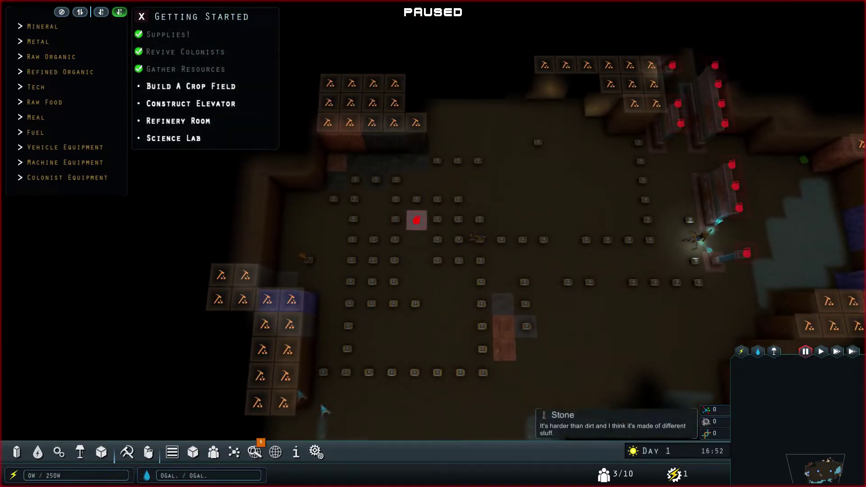
{"action": "scroll", "coordinate": [591, 292], "scroll_direction": "up", "scroll_amount": 1}
{"action": "key", "text": "a"}
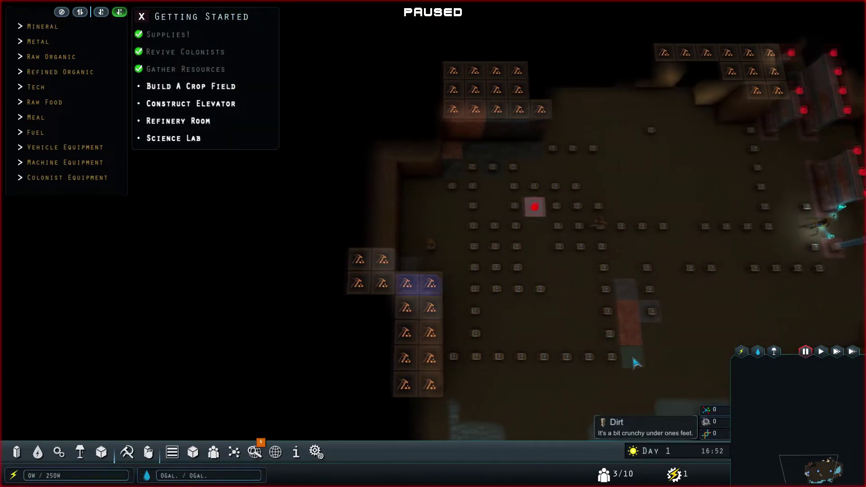
{"action": "key", "text": "a"}
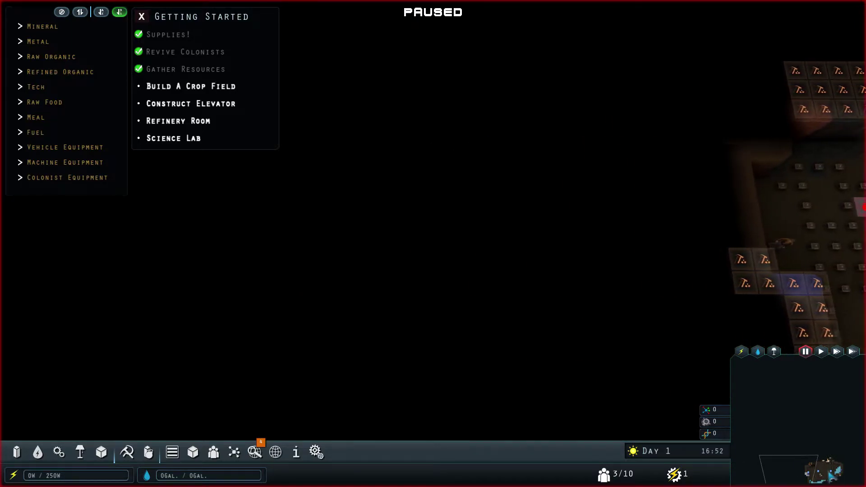
{"action": "key", "text": "d"}
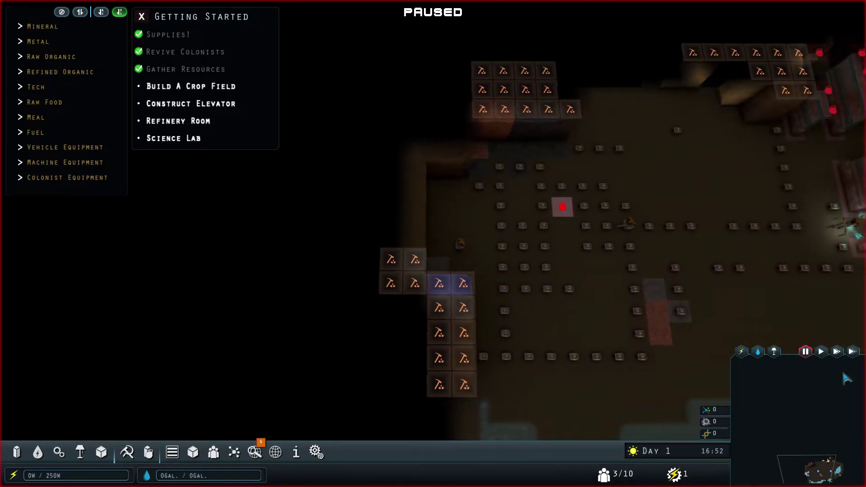
{"action": "key", "text": "d"}
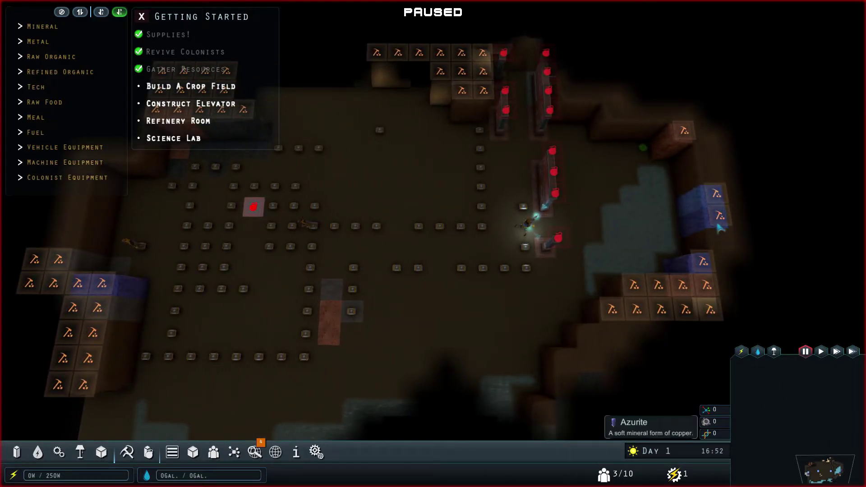
{"action": "key", "text": "a"}
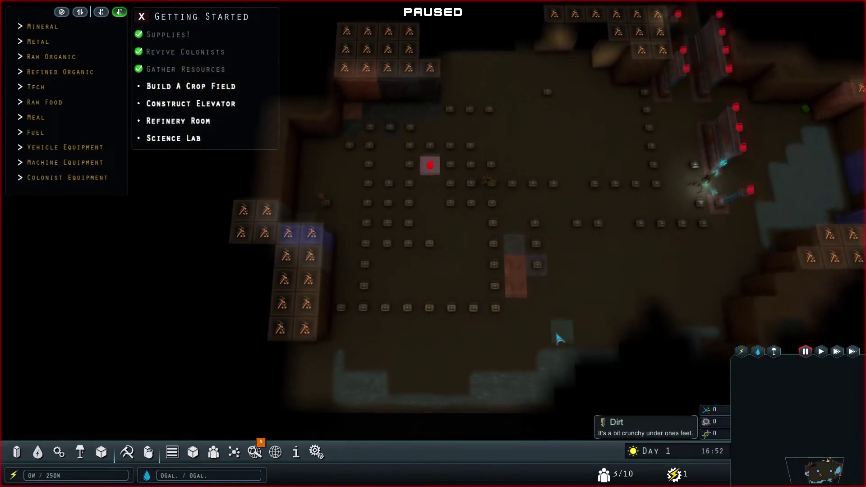
{"action": "scroll", "coordinate": [558, 338], "scroll_direction": "up", "scroll_amount": 3}
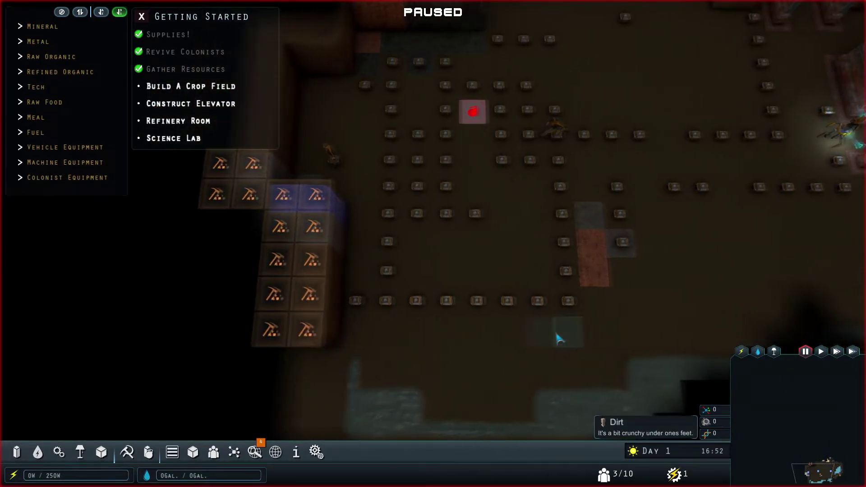
Step: Expand the Refined Organic stock list to show 154 Structure Resin
{"action": "left_click", "coordinate": [58, 453]}
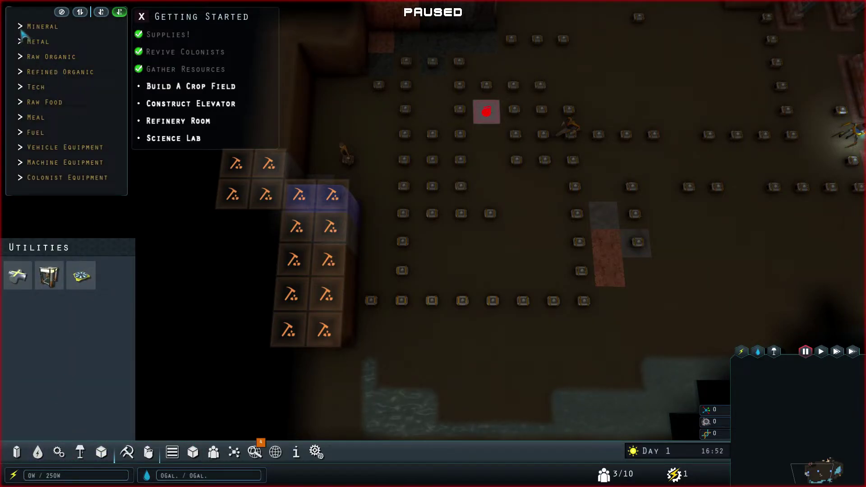
{"action": "left_click", "coordinate": [22, 27]}
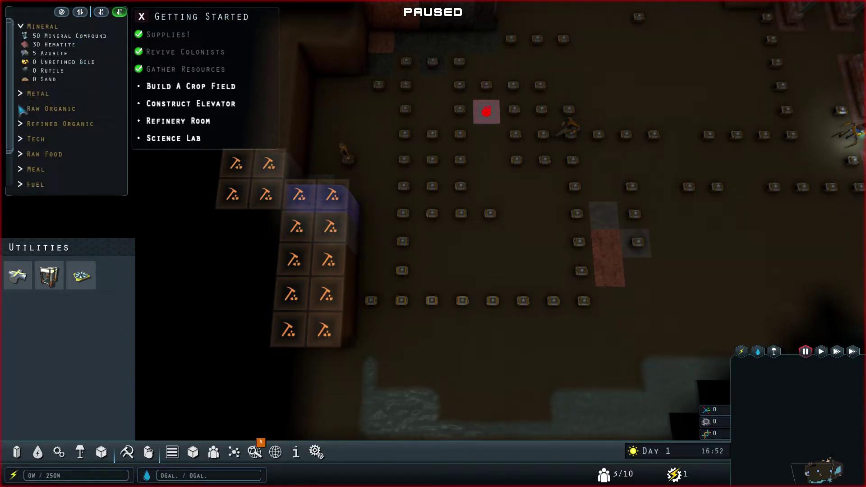
{"action": "left_click", "coordinate": [22, 28]}
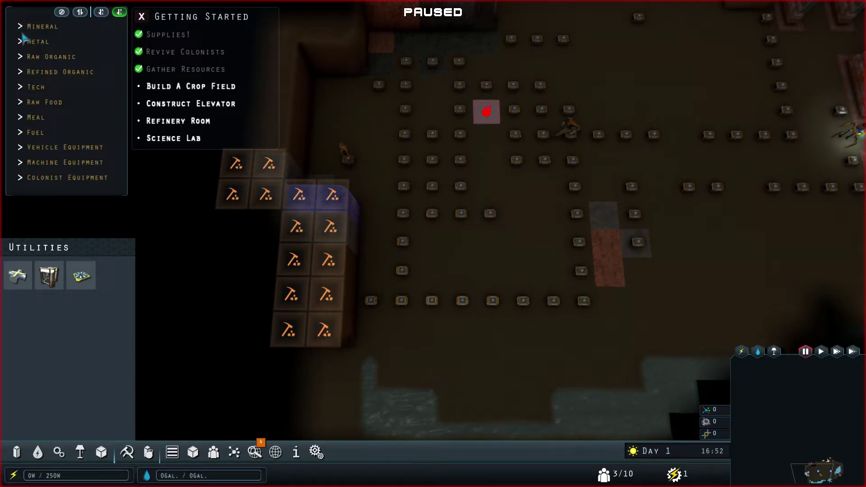
{"action": "left_click", "coordinate": [21, 71]}
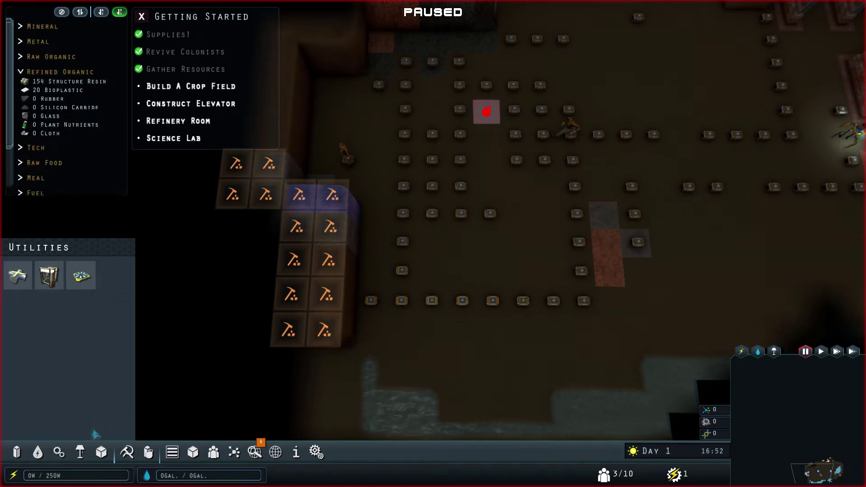
Step: Select the Bio-Refiner craft station for placement
{"action": "left_click", "coordinate": [59, 452]}
{"action": "left_click", "coordinate": [37, 453]}
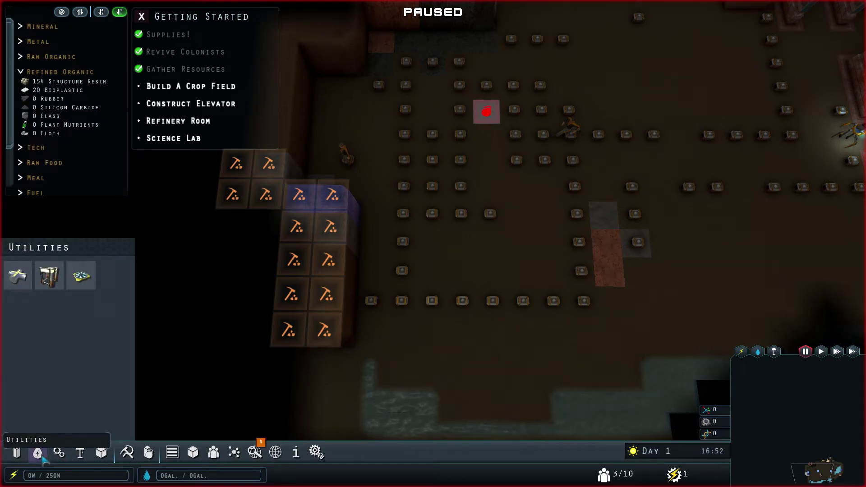
{"action": "left_click", "coordinate": [19, 452]}
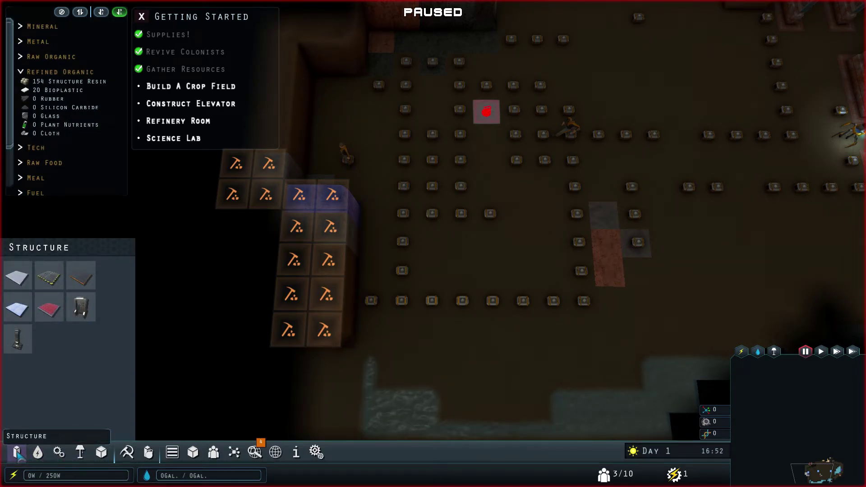
{"action": "left_click", "coordinate": [58, 452]}
{"action": "mouse_move", "coordinate": [48, 276]}
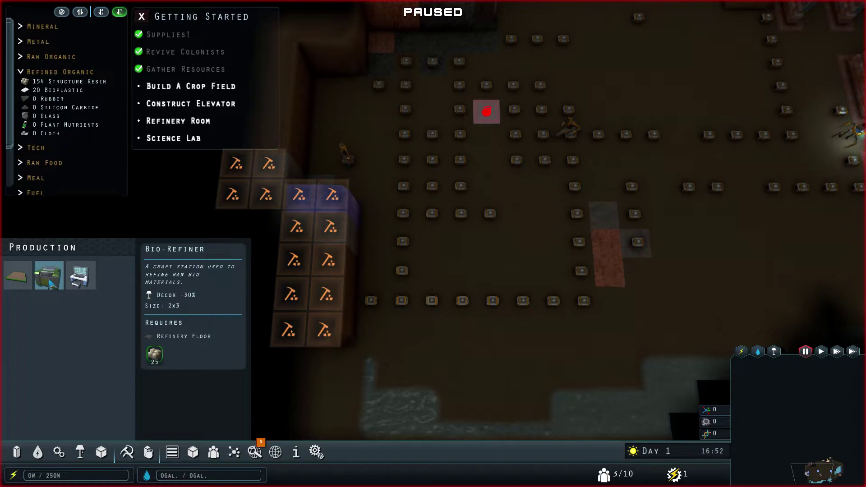
{"action": "left_click", "coordinate": [18, 276]}
{"action": "scroll", "coordinate": [520, 309], "scroll_direction": "down", "scroll_amount": 4}
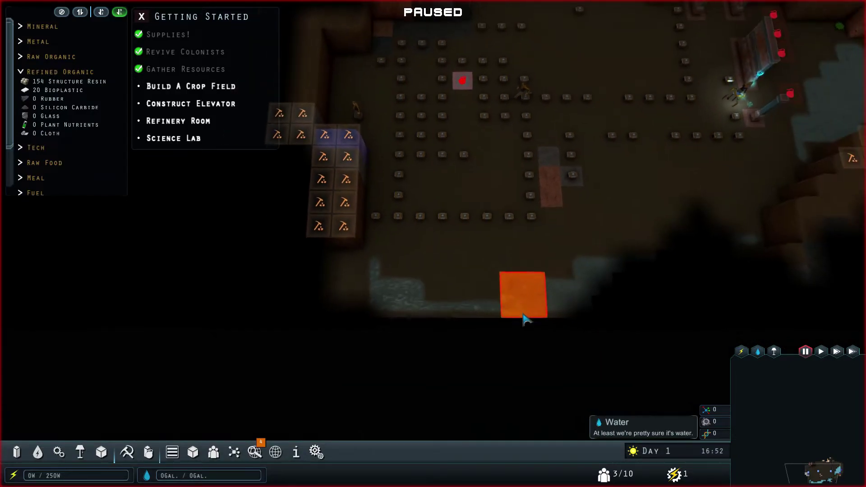
{"action": "scroll", "coordinate": [521, 308], "scroll_direction": "down", "scroll_amount": 3}
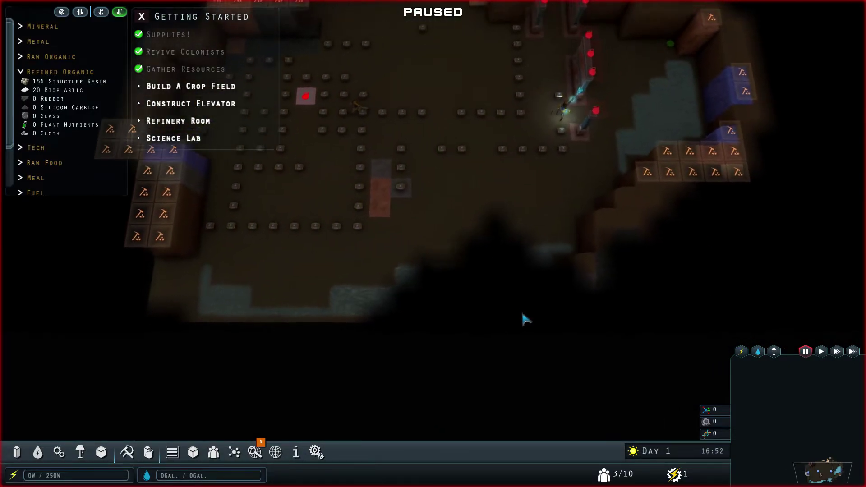
{"action": "scroll", "coordinate": [525, 318], "scroll_direction": "down", "scroll_amount": 3}
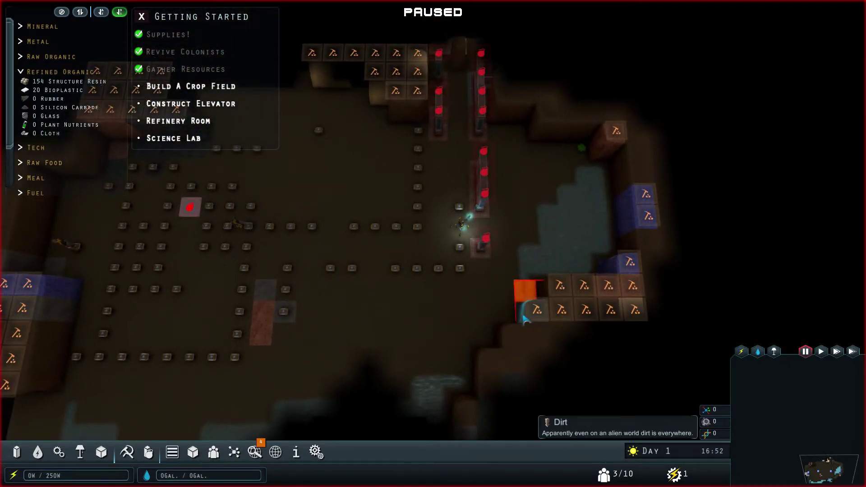
{"action": "scroll", "coordinate": [524, 318], "scroll_direction": "up", "scroll_amount": 4}
{"action": "key", "text": "a"}
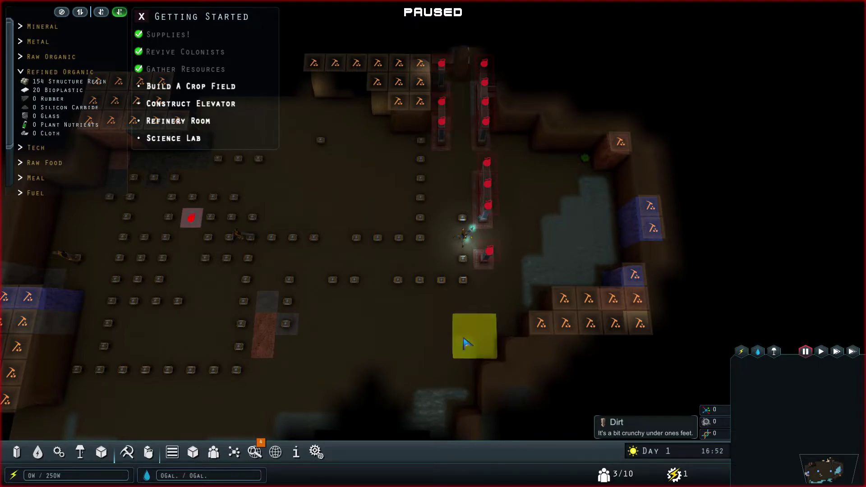
{"action": "left_click_drag", "start_coordinate": [474, 339], "coordinate": [474, 291]}
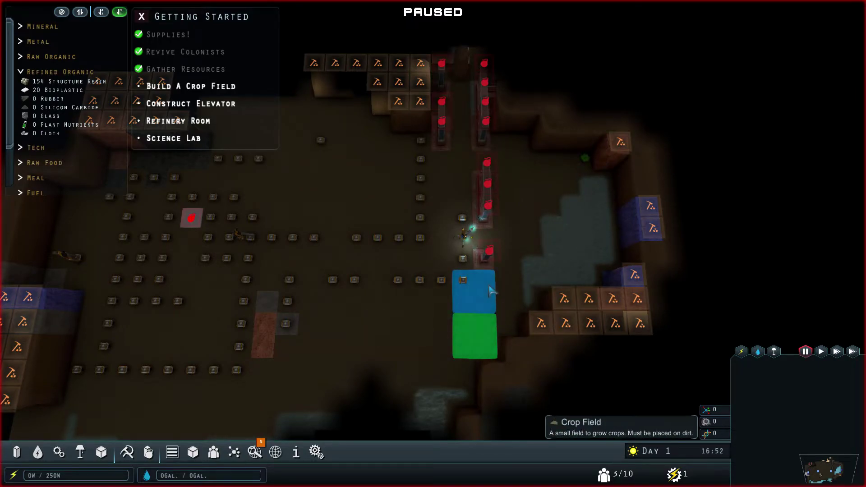
{"action": "key", "text": "Right"}
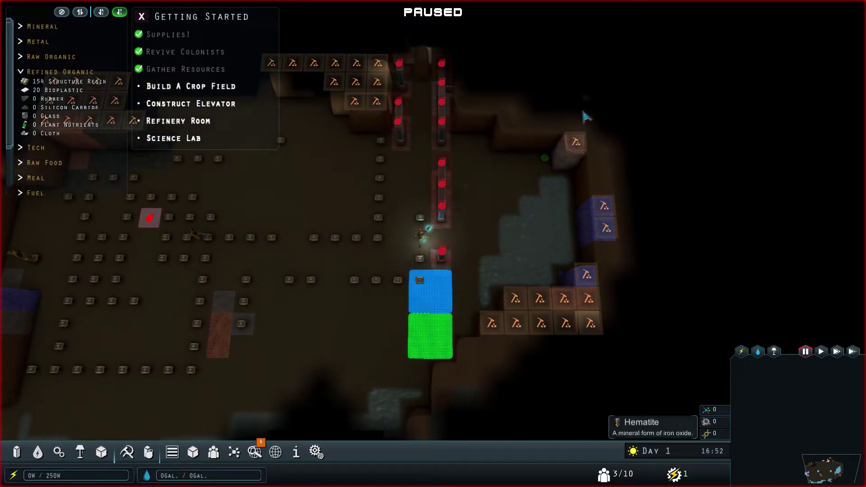
{"action": "key", "text": "Down"}
{"action": "key", "text": "Down"}
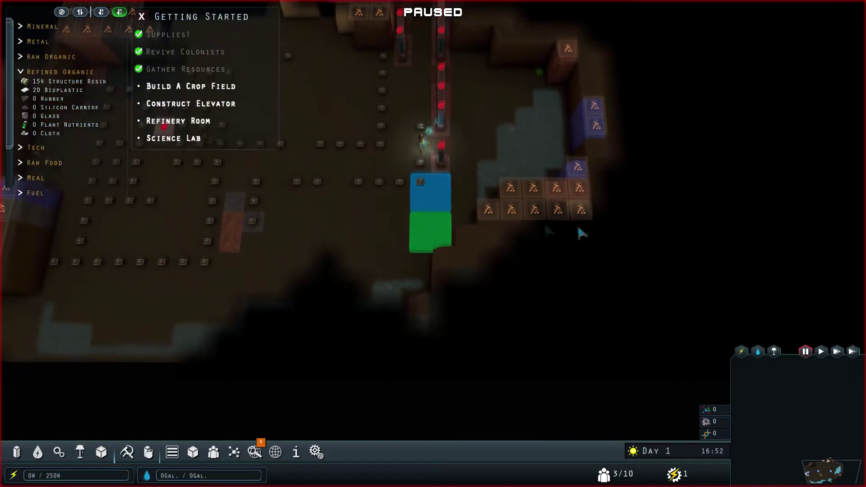
{"action": "key", "text": "Left"}
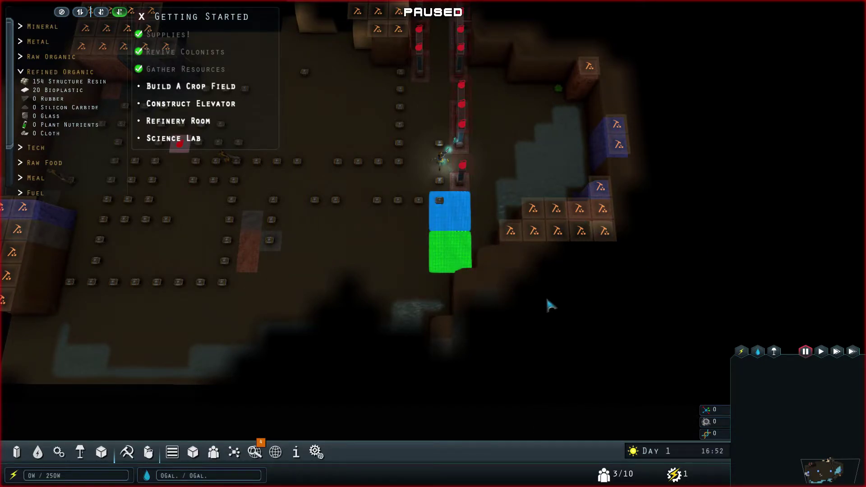
{"action": "scroll", "coordinate": [547, 305], "scroll_direction": "down", "scroll_amount": 3}
{"action": "scroll", "coordinate": [546, 305], "scroll_direction": "down", "scroll_amount": 2}
{"action": "scroll", "coordinate": [547, 305], "scroll_direction": "up", "scroll_amount": 3}
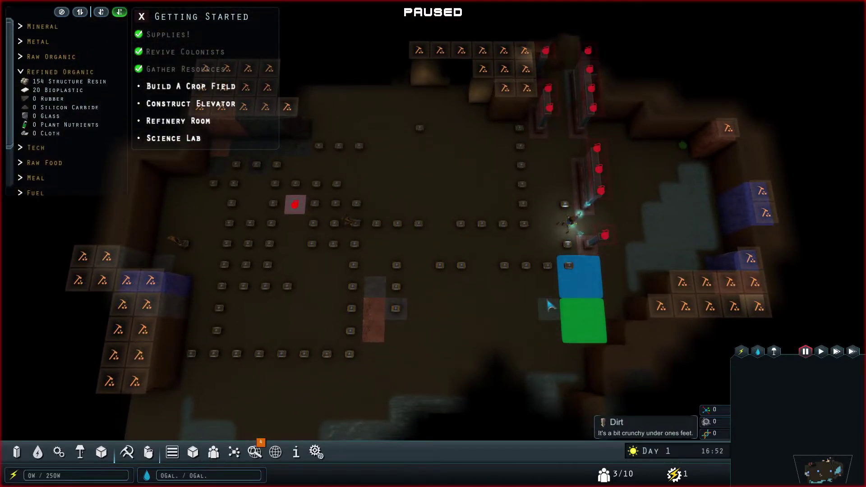
{"action": "scroll", "coordinate": [550, 305], "scroll_direction": "up", "scroll_amount": 3}
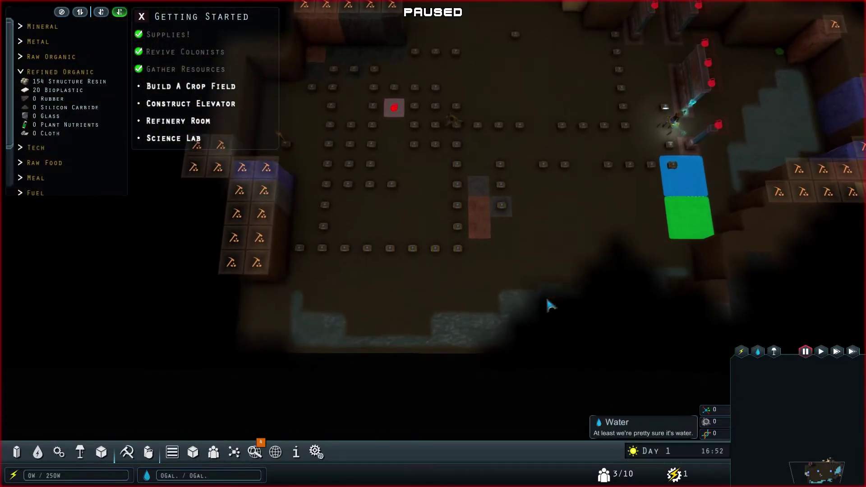
{"action": "scroll", "coordinate": [546, 294], "scroll_direction": "up", "scroll_amount": 2}
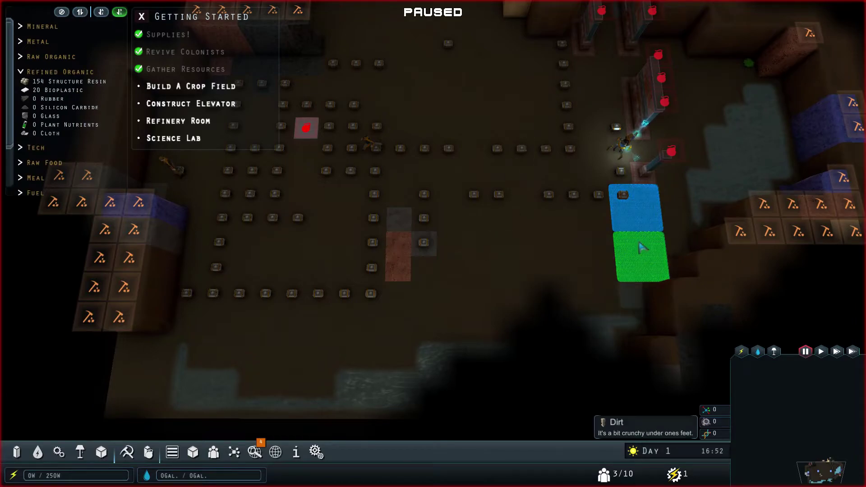
{"action": "left_click_drag", "start_coordinate": [515, 114], "coordinate": [644, 274]}
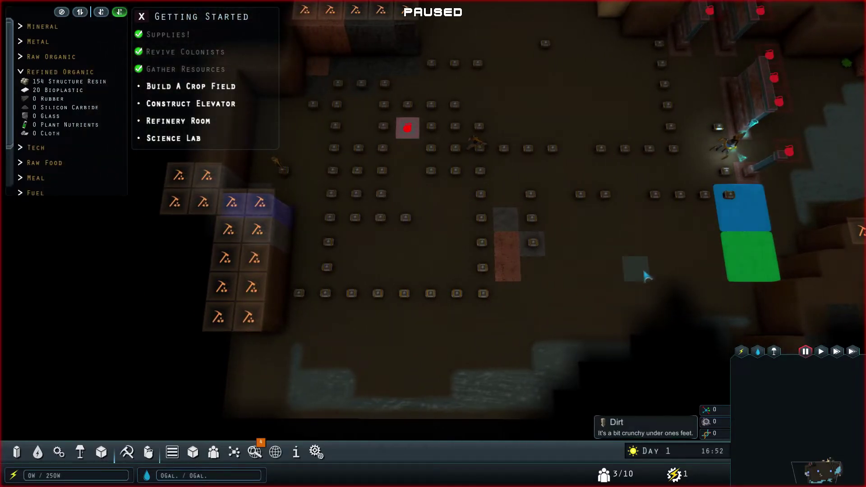
{"action": "key", "text": "d"}
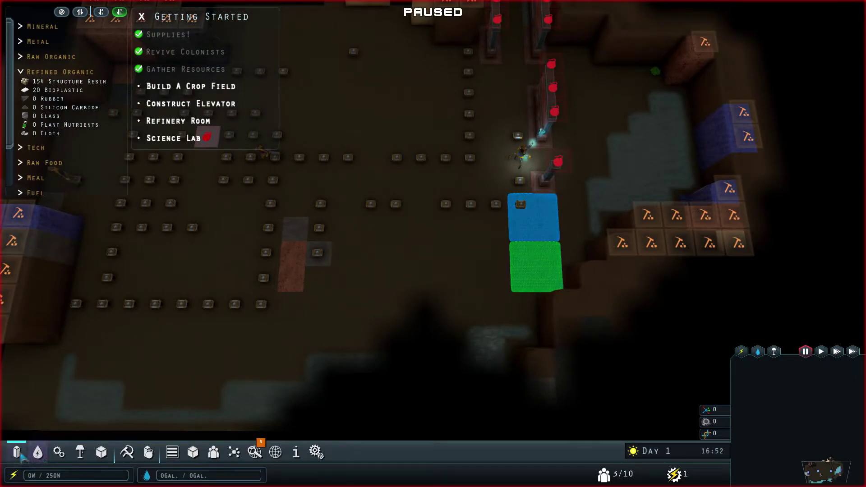
Step: Browse the building categories and cancel the pending building placement
{"action": "left_click", "coordinate": [39, 452]}
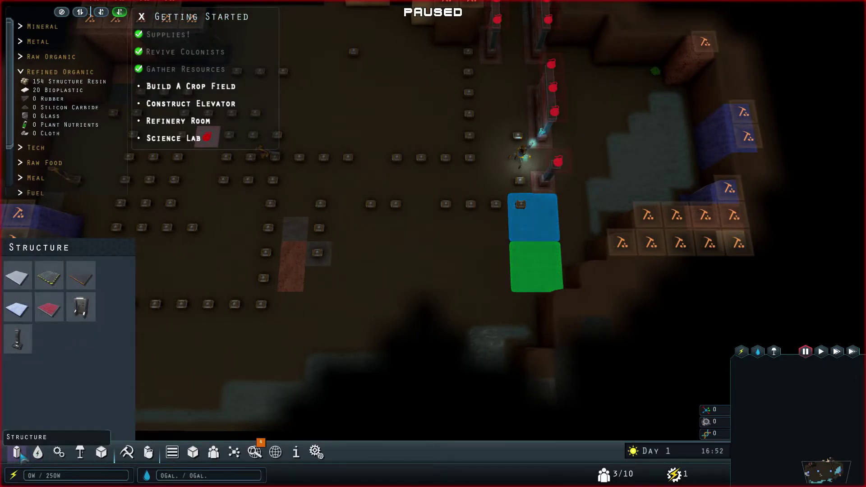
{"action": "left_click", "coordinate": [38, 452]}
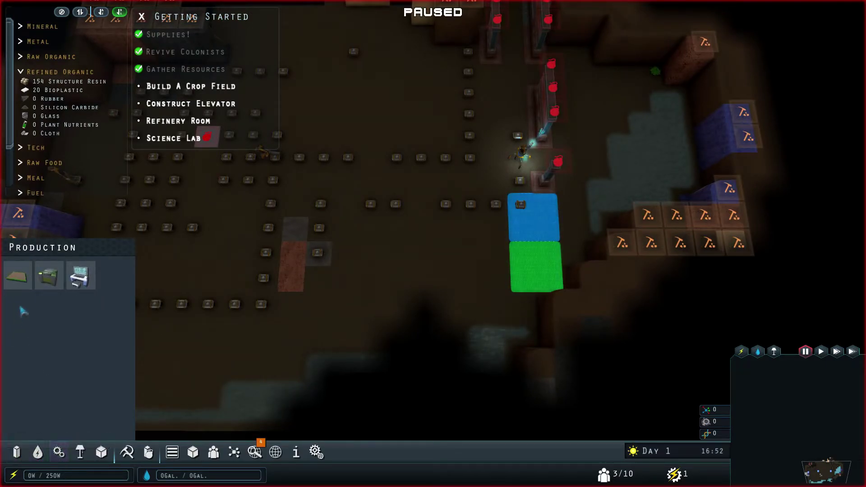
{"action": "left_click", "coordinate": [19, 278]}
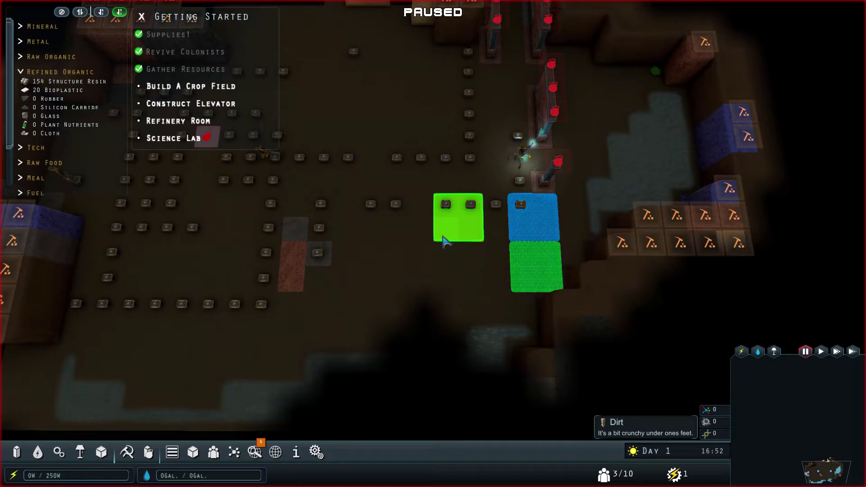
{"action": "key", "text": "a"}
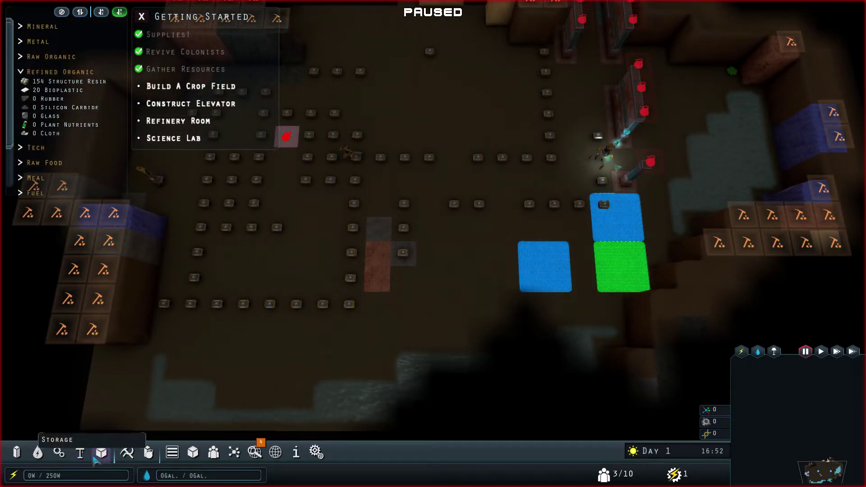
{"action": "left_click", "coordinate": [38, 452]}
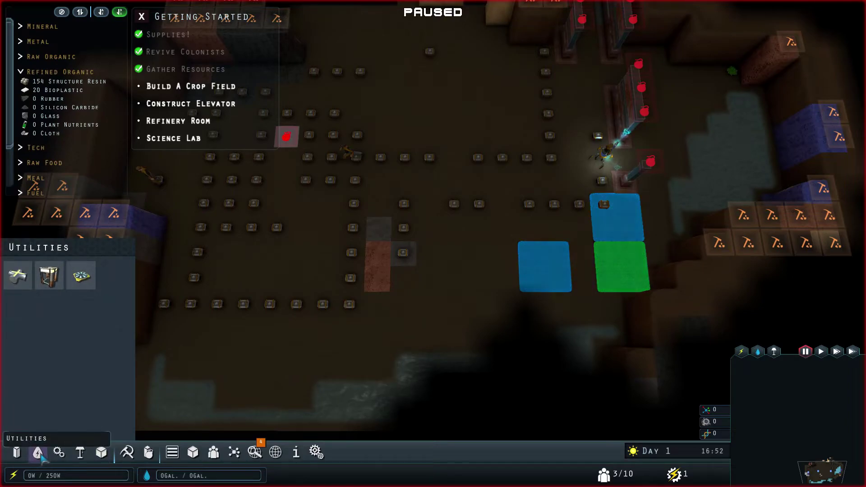
{"action": "key", "text": "Escape"}
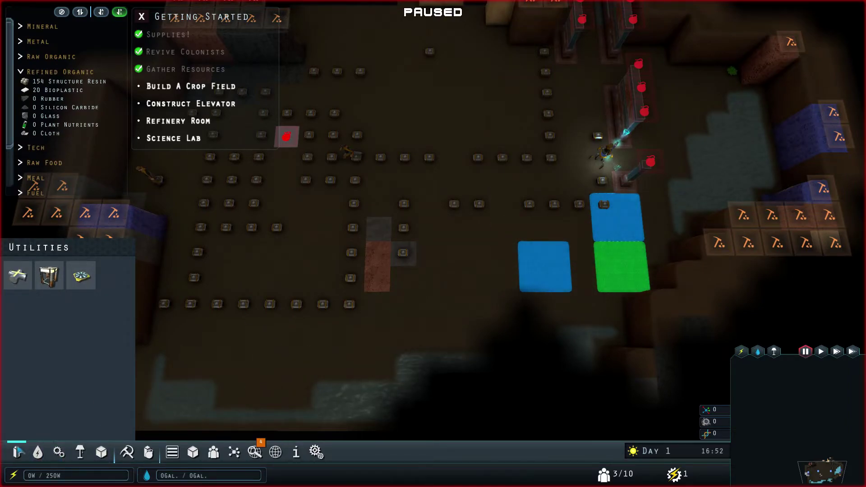
Step: Lay a 2x2 Refinery Floor left of the first, running time to 18:16
{"action": "left_click", "coordinate": [17, 452]}
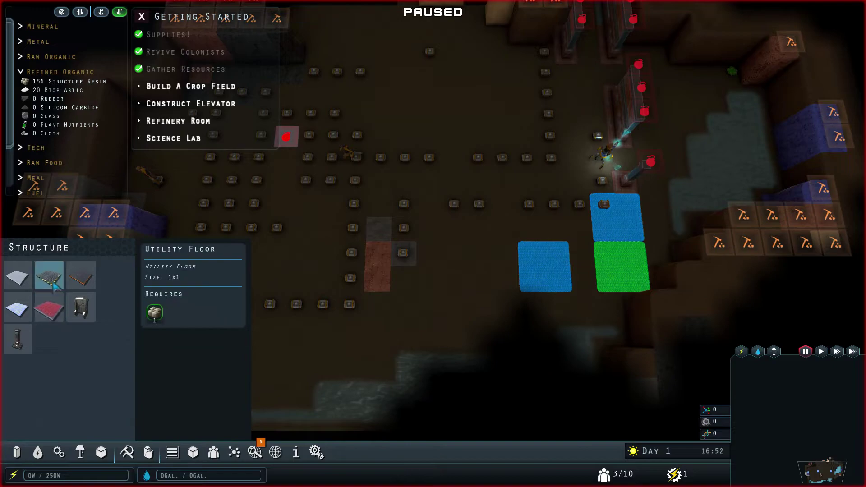
{"action": "left_click", "coordinate": [81, 276]}
{"action": "scroll", "coordinate": [427, 236], "scroll_direction": "up", "scroll_amount": 2}
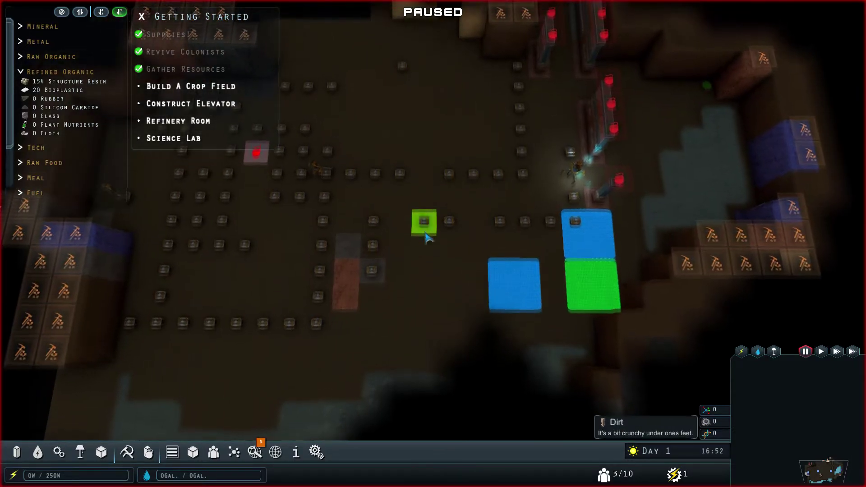
{"action": "scroll", "coordinate": [426, 237], "scroll_direction": "down", "scroll_amount": 3}
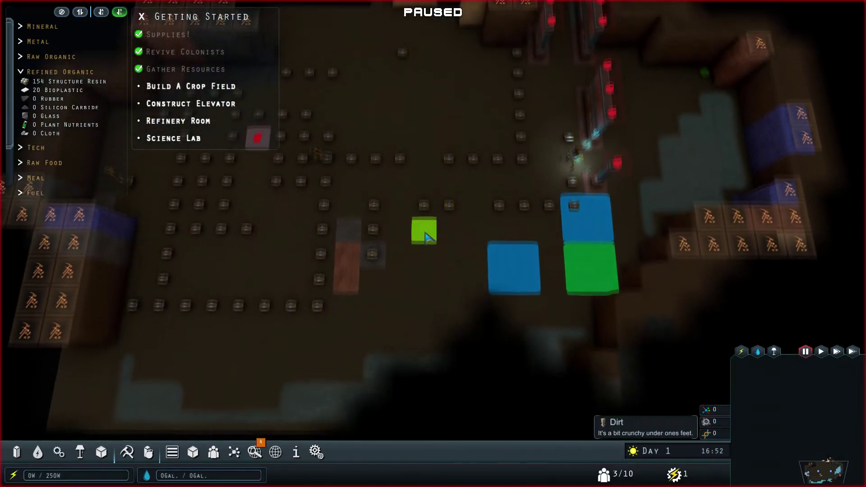
{"action": "scroll", "coordinate": [426, 237], "scroll_direction": "up", "scroll_amount": 4}
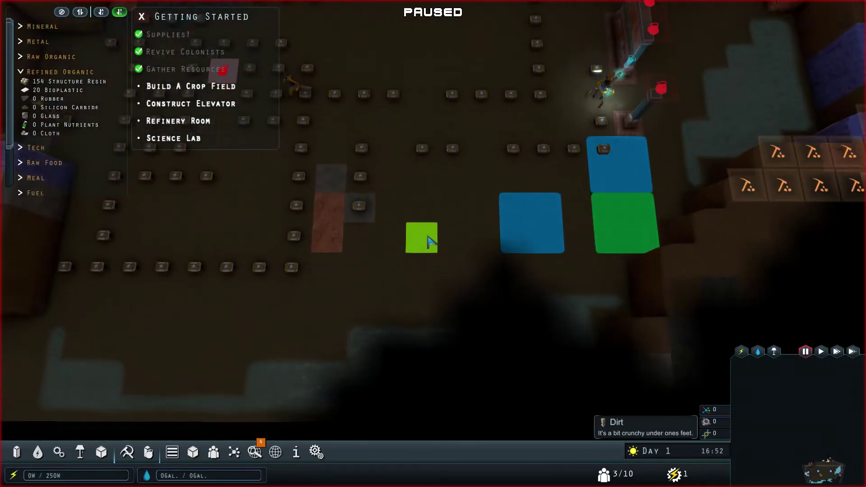
{"action": "scroll", "coordinate": [428, 238], "scroll_direction": "down", "scroll_amount": 1}
{"action": "scroll", "coordinate": [427, 239], "scroll_direction": "up", "scroll_amount": 2}
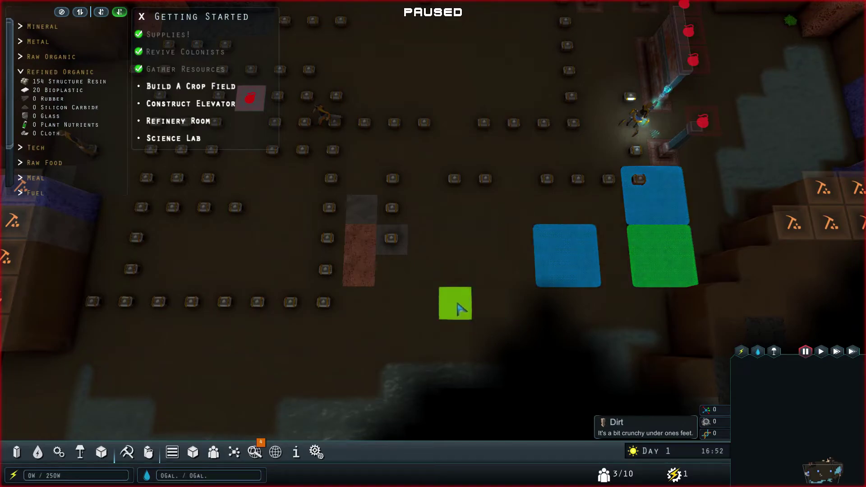
{"action": "left_click_drag", "start_coordinate": [486, 274], "coordinate": [455, 242]}
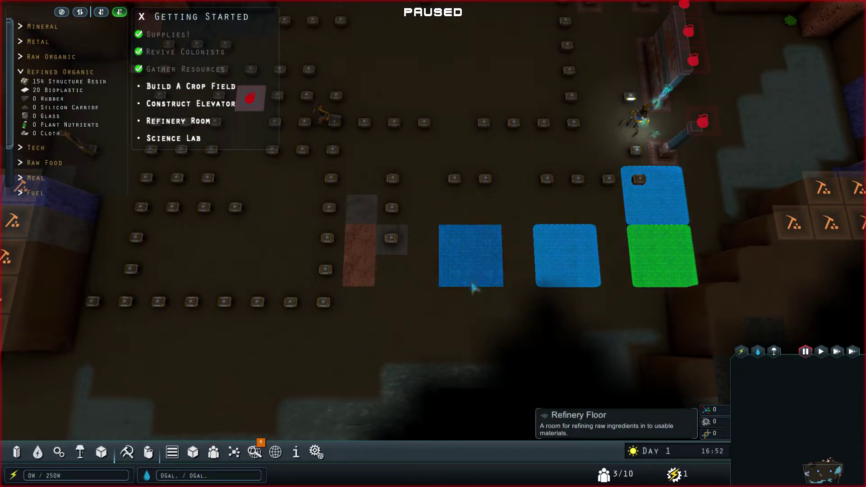
{"action": "key", "text": "space"}
{"action": "scroll", "coordinate": [463, 330], "scroll_direction": "down", "scroll_amount": 3}
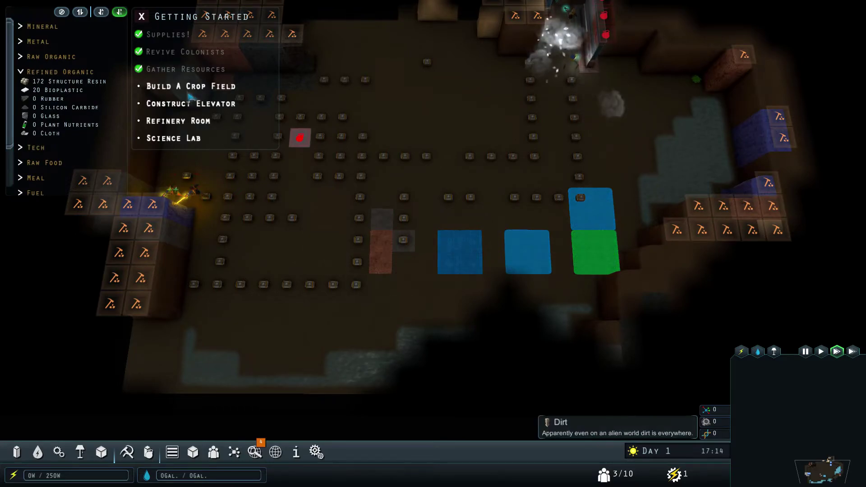
{"action": "mouse_move", "coordinate": [191, 86]}
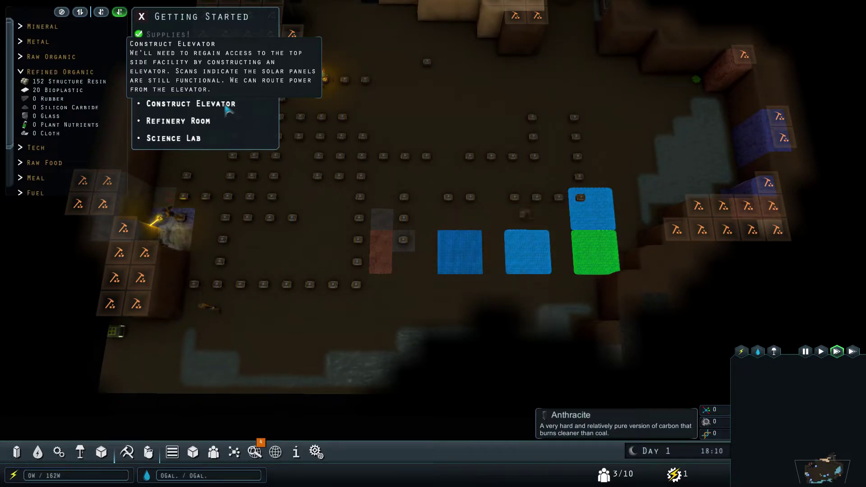
{"action": "scroll", "coordinate": [230, 111], "scroll_direction": "up", "scroll_amount": 2}
{"action": "key", "text": "space"}
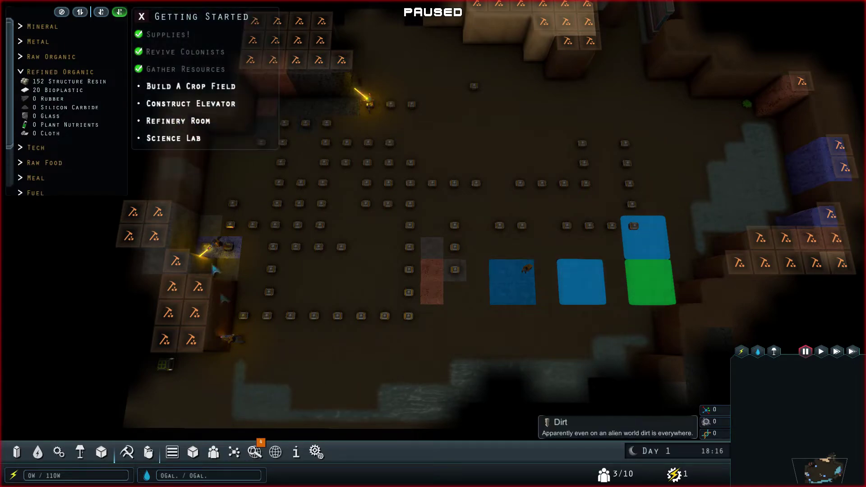
Step: Check the Elevator's 4x4 size and material needs, then cancel and pan west
{"action": "left_click", "coordinate": [38, 453]}
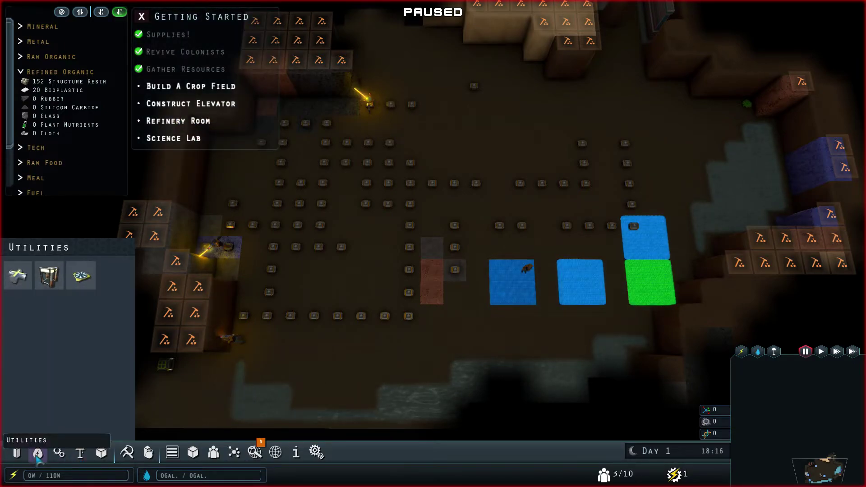
{"action": "mouse_move", "coordinate": [48, 275]}
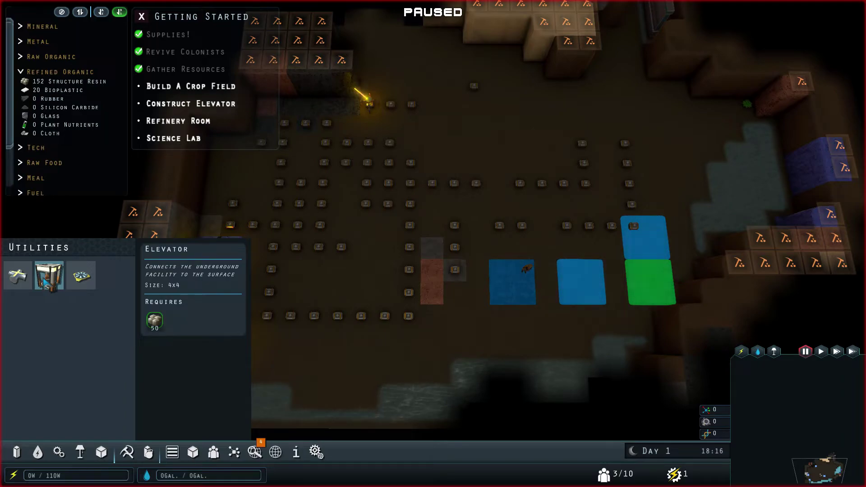
{"action": "left_click", "coordinate": [49, 277]}
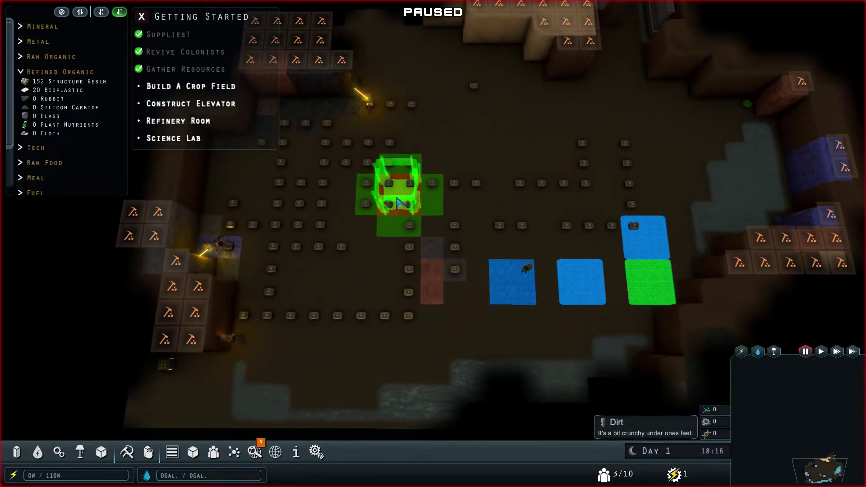
{"action": "scroll", "coordinate": [399, 202], "scroll_direction": "up", "scroll_amount": 2}
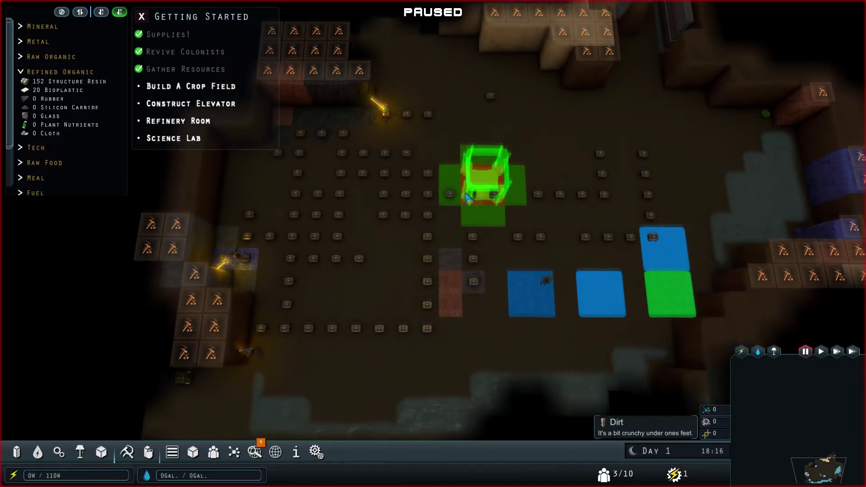
{"action": "scroll", "coordinate": [400, 202], "scroll_direction": "down", "scroll_amount": 3}
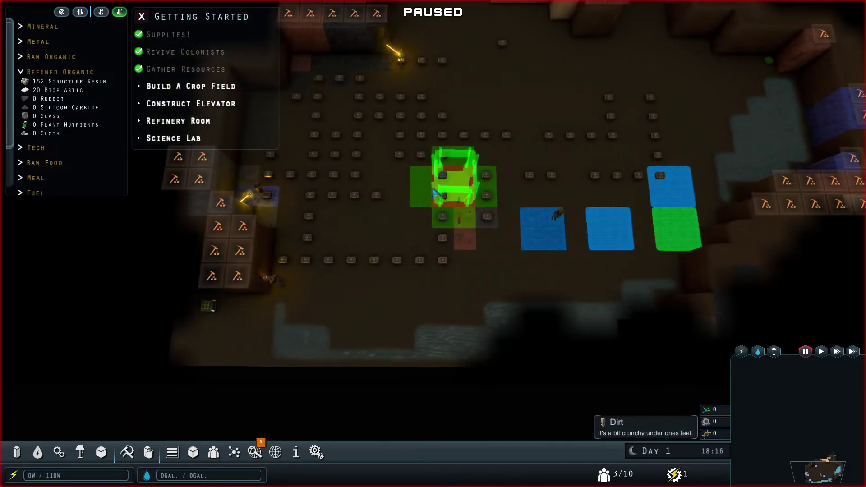
{"action": "right_click", "coordinate": [477, 154]}
{"action": "scroll", "coordinate": [480, 236], "scroll_direction": "down", "scroll_amount": 2}
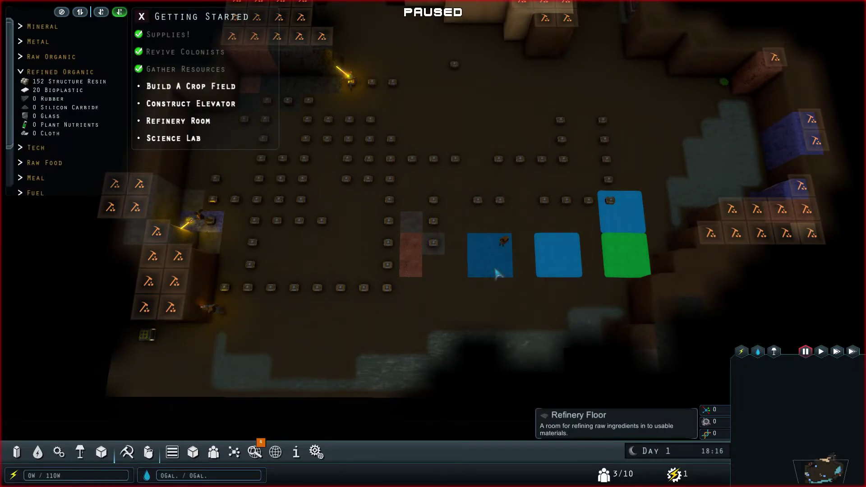
{"action": "scroll", "coordinate": [500, 223], "scroll_direction": "up", "scroll_amount": 2}
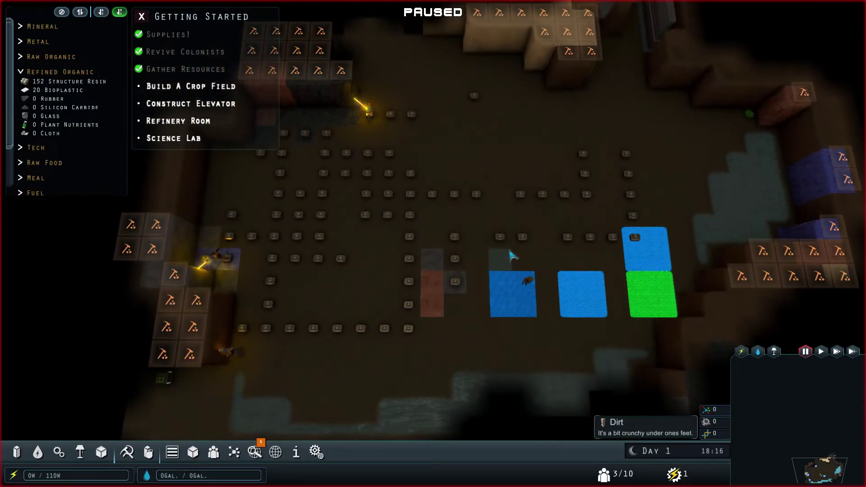
{"action": "key", "text": "a"}
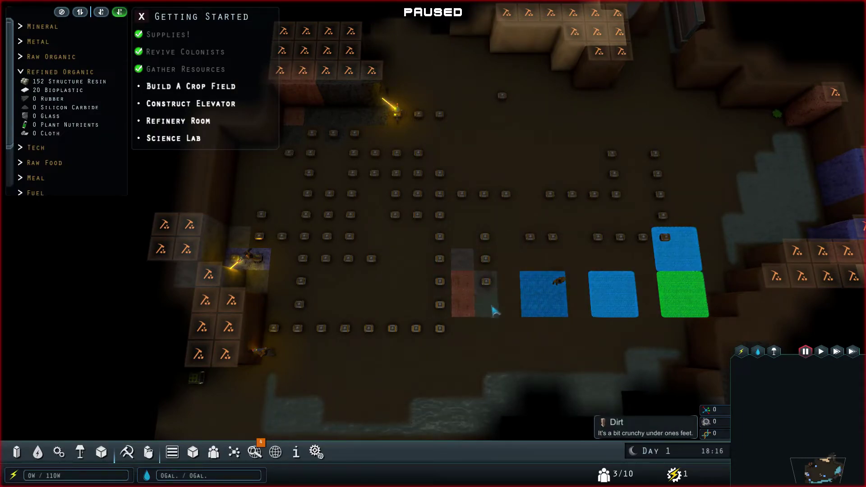
{"action": "key", "text": "a"}
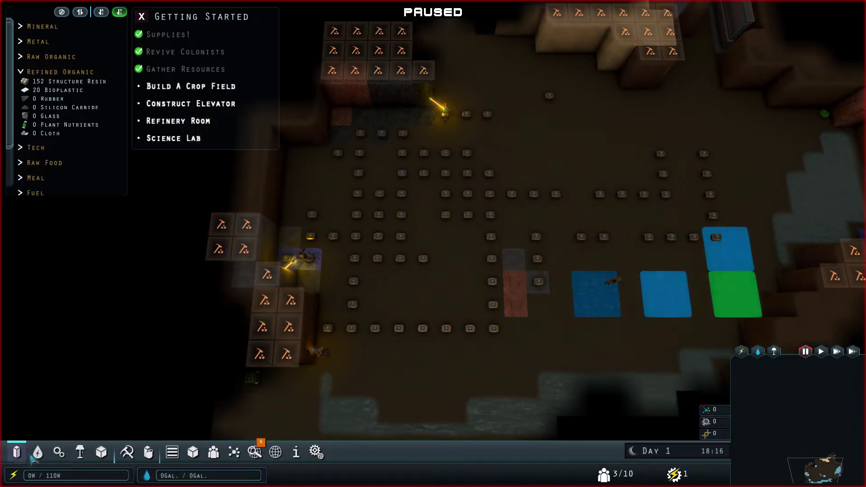
Step: Place the Elevator blueprint on open dirt in the cavern
{"action": "left_click", "coordinate": [38, 452]}
{"action": "left_click", "coordinate": [48, 274]}
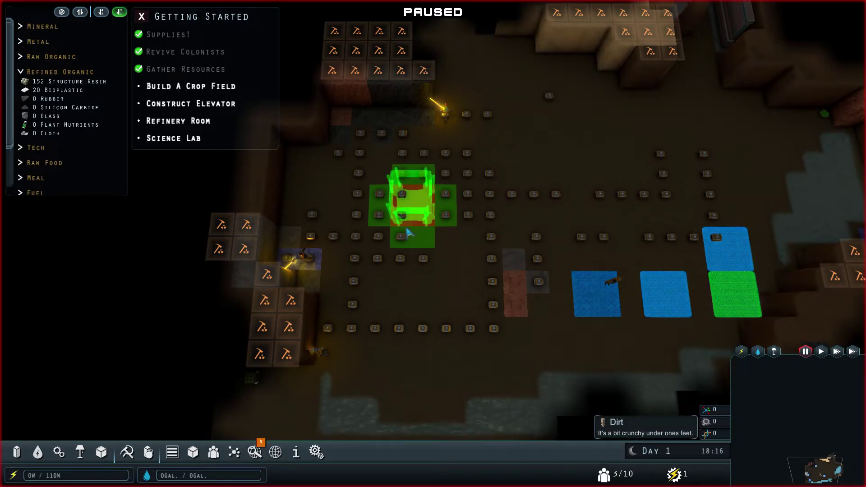
{"action": "left_click", "coordinate": [409, 231]}
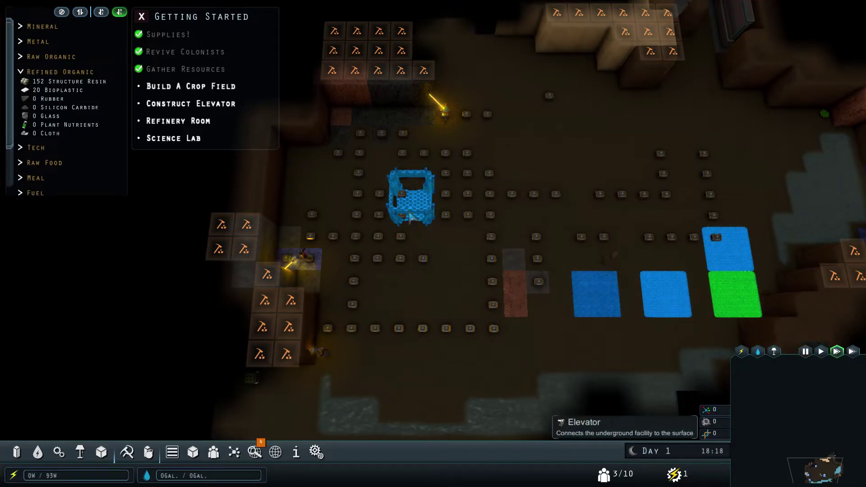
{"action": "left_click", "coordinate": [37, 452]}
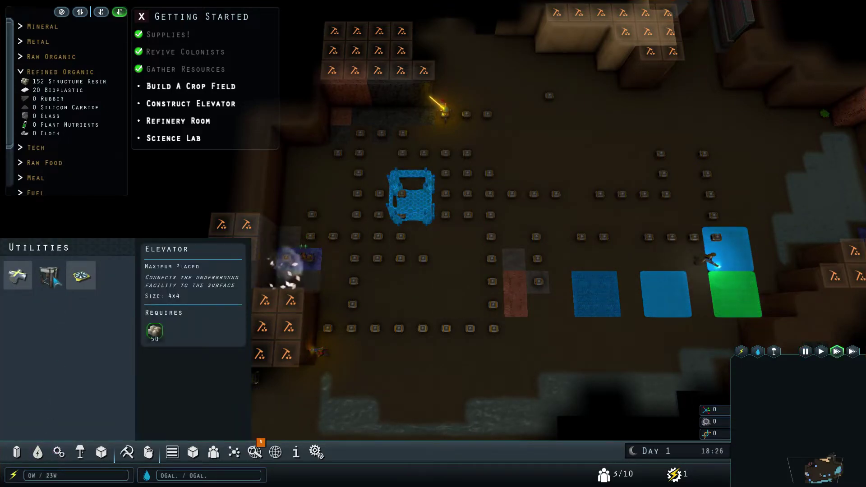
{"action": "mouse_move", "coordinate": [49, 276]}
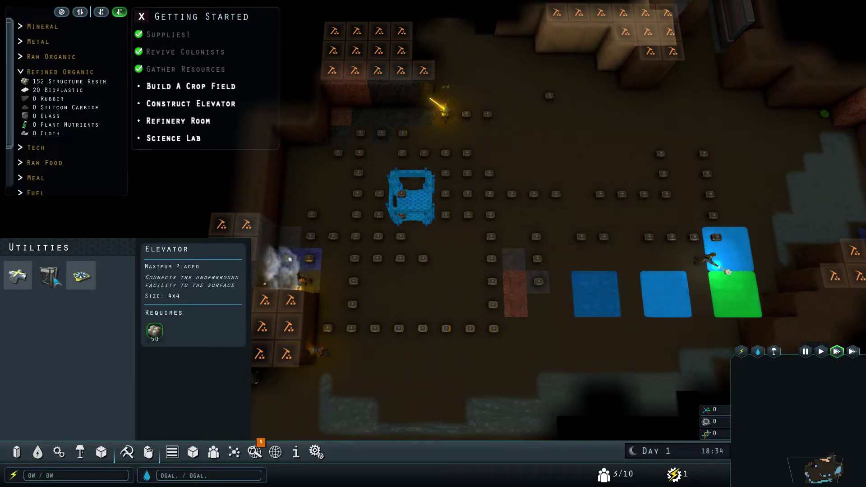
Step: Place a crop field on the dirt and Refinery Floor tiles beside the fields
{"action": "key", "text": "d"}
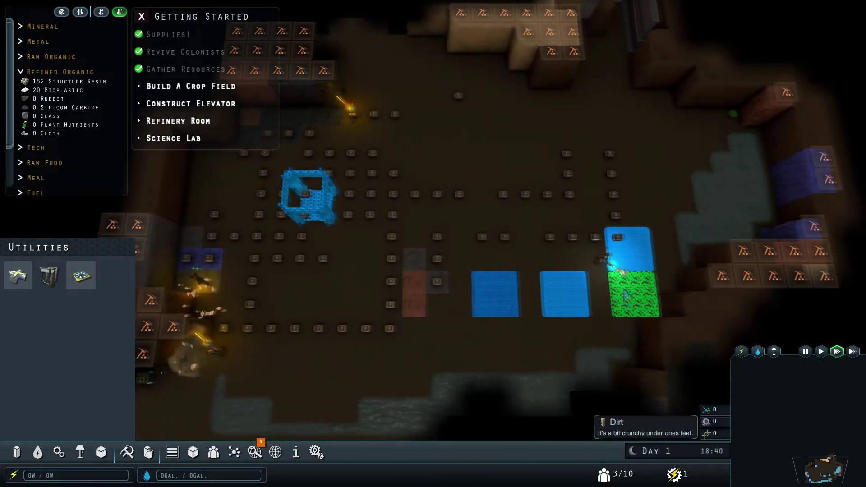
{"action": "left_click", "coordinate": [627, 293]}
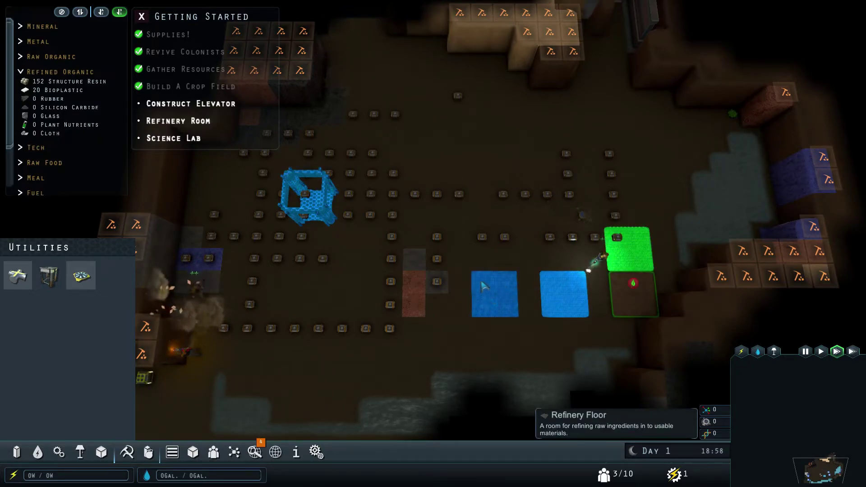
{"action": "left_click", "coordinate": [17, 451]}
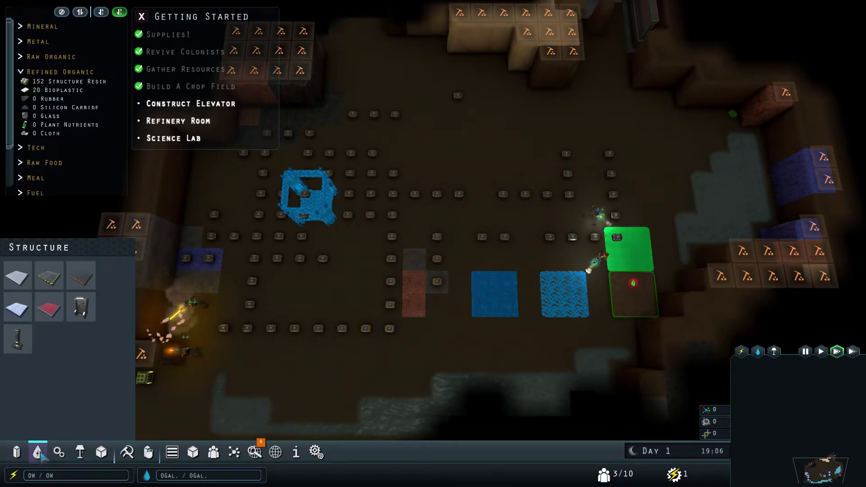
{"action": "left_click", "coordinate": [81, 279]}
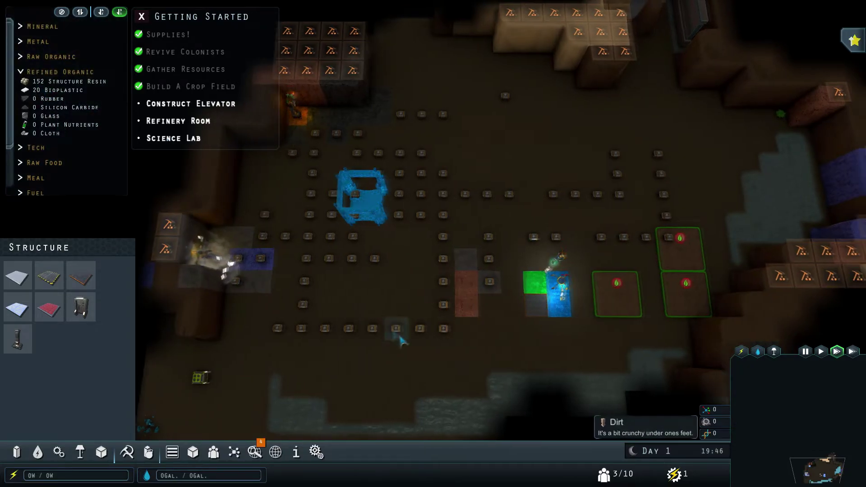
{"action": "scroll", "coordinate": [474, 338], "scroll_direction": "up", "scroll_amount": 4}
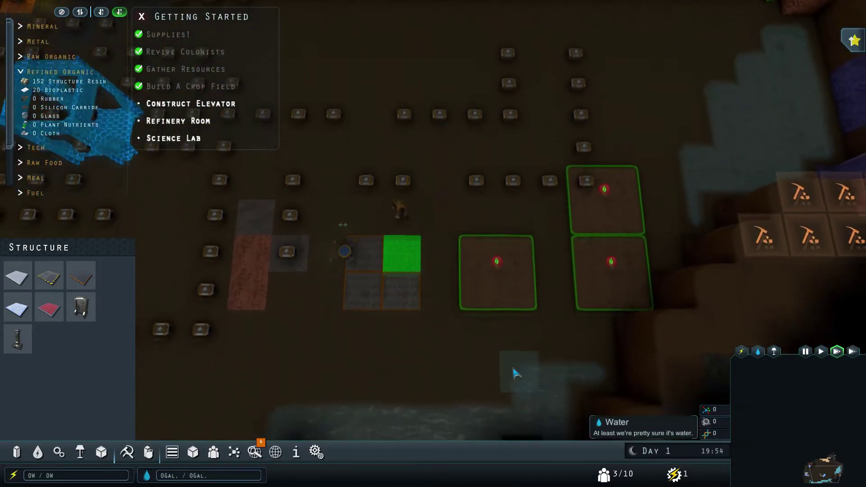
Step: Pause and set the first crop field's Crop Type to Potatoes
{"action": "key", "text": "space"}
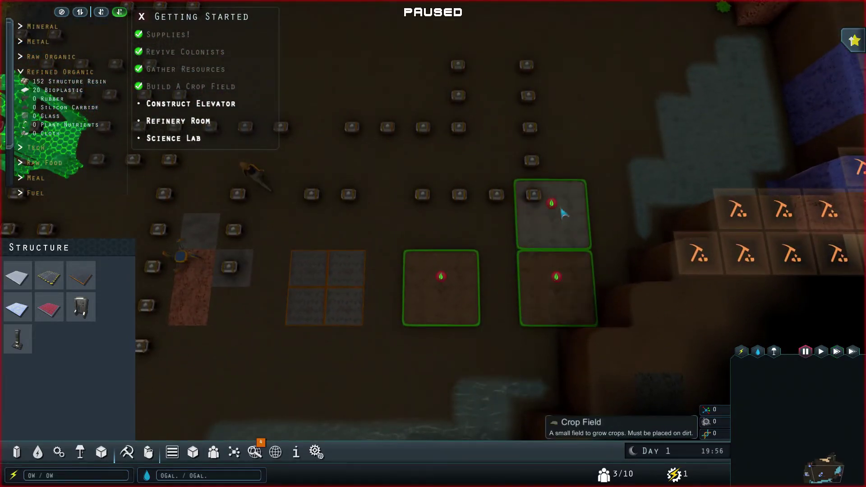
{"action": "left_click", "coordinate": [563, 213]}
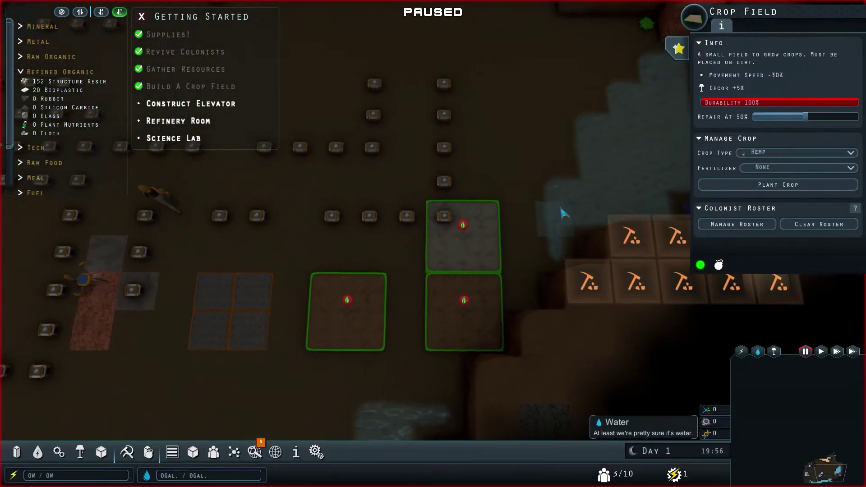
{"action": "left_click", "coordinate": [851, 153]}
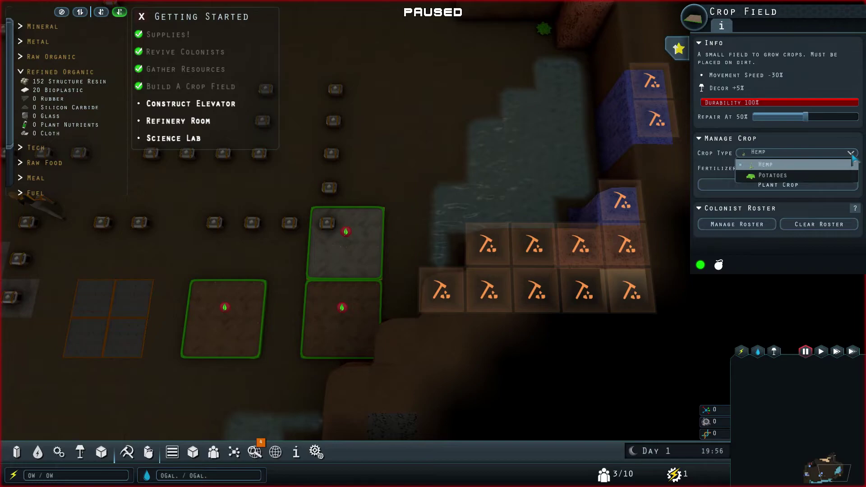
{"action": "left_click", "coordinate": [778, 169]}
{"action": "key", "text": "a"}
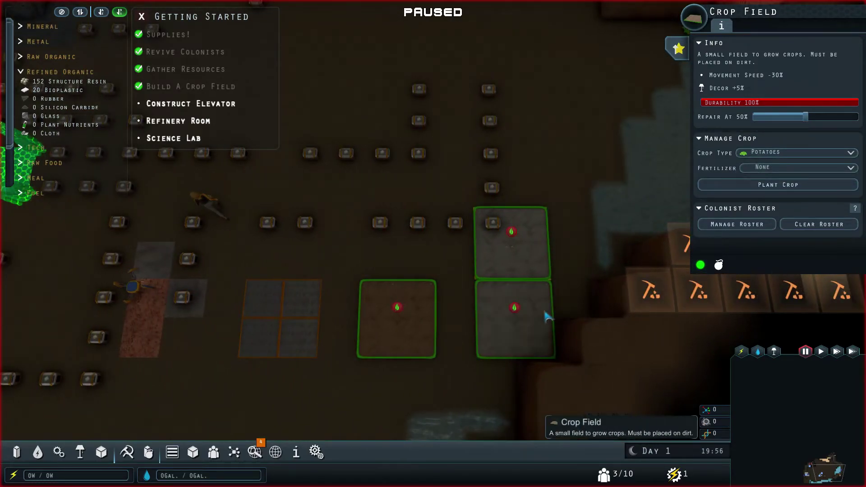
{"action": "key", "text": "d"}
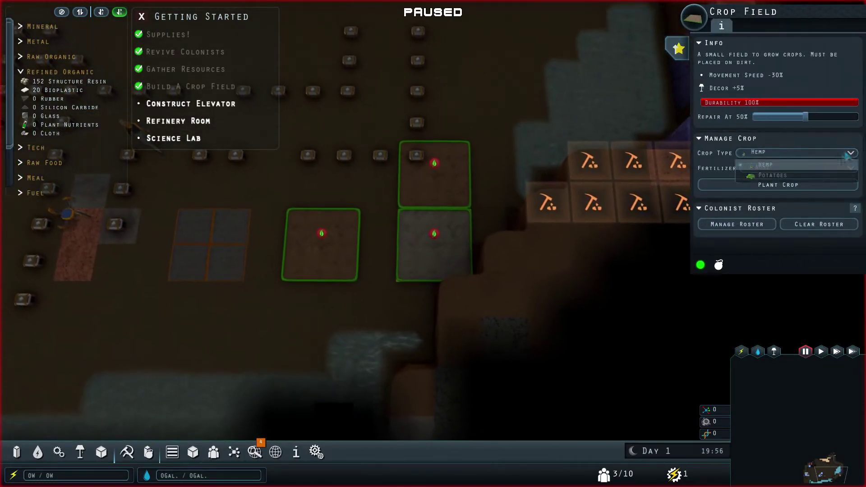
{"action": "left_click", "coordinate": [778, 165]}
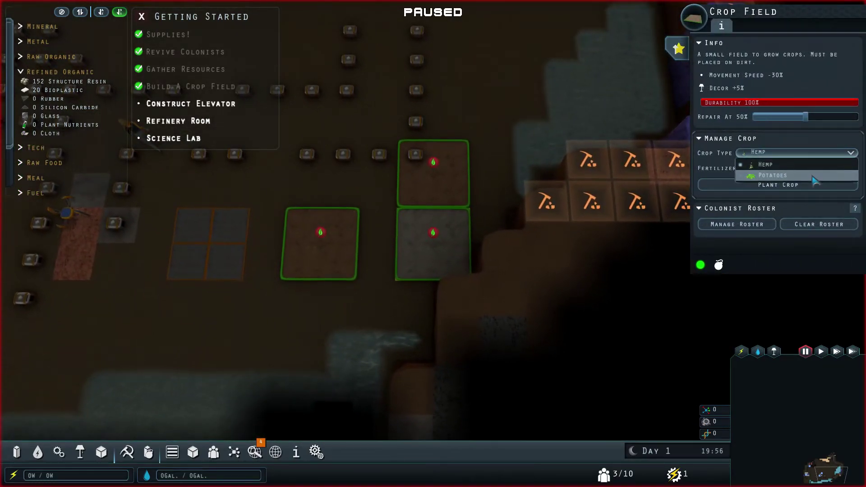
{"action": "key", "text": "a"}
{"action": "left_click", "coordinate": [446, 243]}
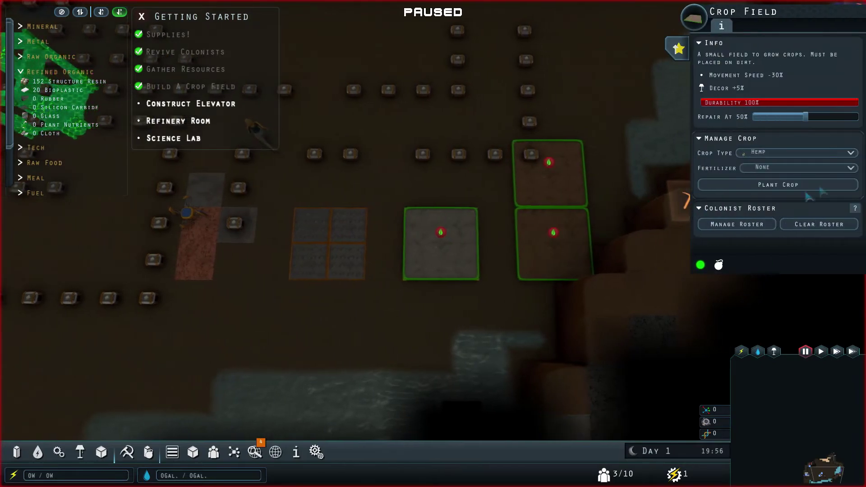
{"action": "key", "text": "d"}
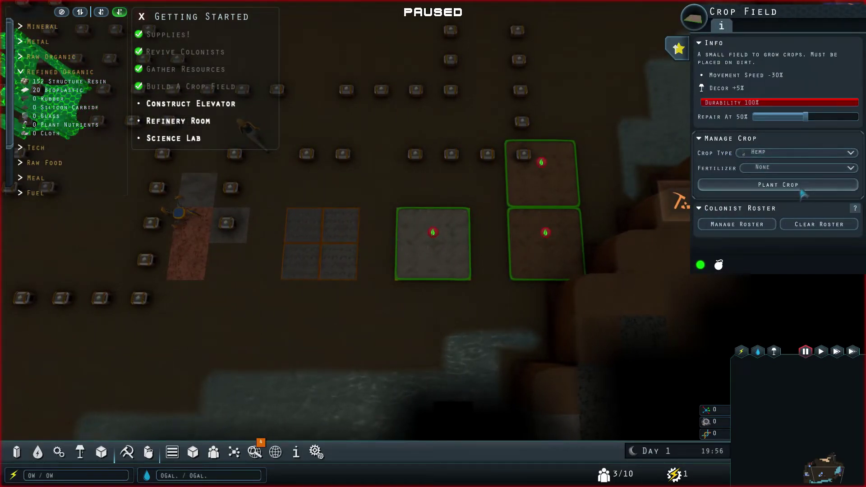
Step: Queue the field for planting, replacing the queued Hemp with Potatoes
{"action": "left_click", "coordinate": [778, 184]}
{"action": "key", "text": "d"}
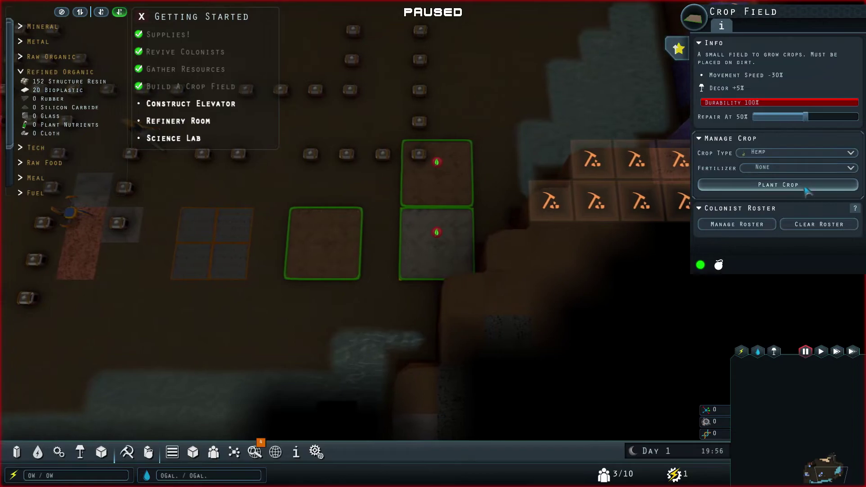
{"action": "left_click", "coordinate": [807, 192]}
{"action": "key", "text": "d"}
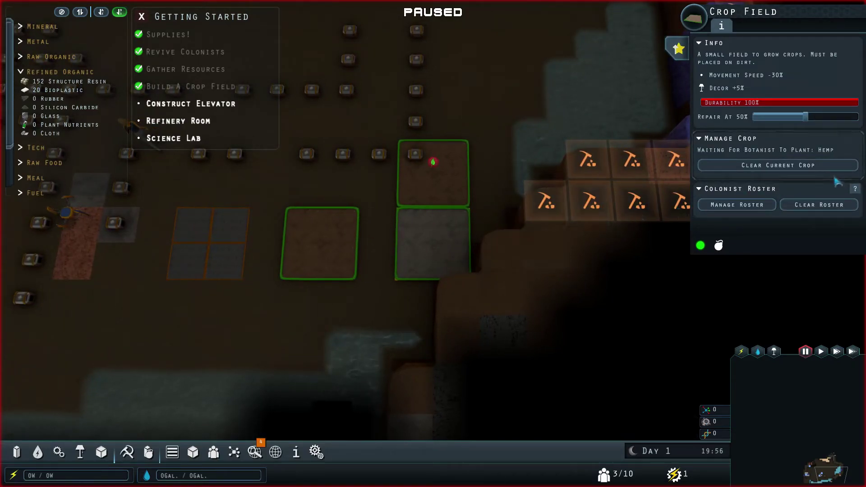
{"action": "left_click", "coordinate": [837, 171]}
{"action": "left_click", "coordinate": [851, 153]}
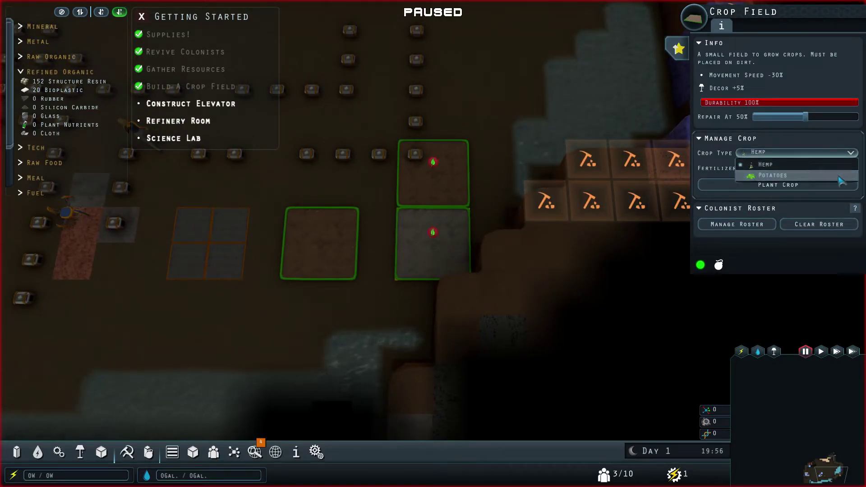
{"action": "left_click", "coordinate": [792, 175]}
Step: Set the next crop field to Potatoes and queue it for planting
{"action": "left_click", "coordinate": [778, 166]}
{"action": "left_click", "coordinate": [433, 173]}
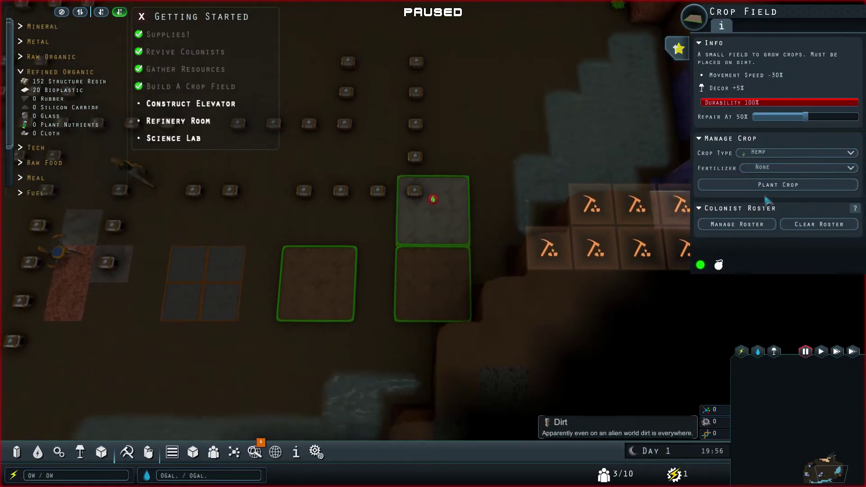
{"action": "key", "text": "e"}
{"action": "left_click", "coordinate": [851, 153]}
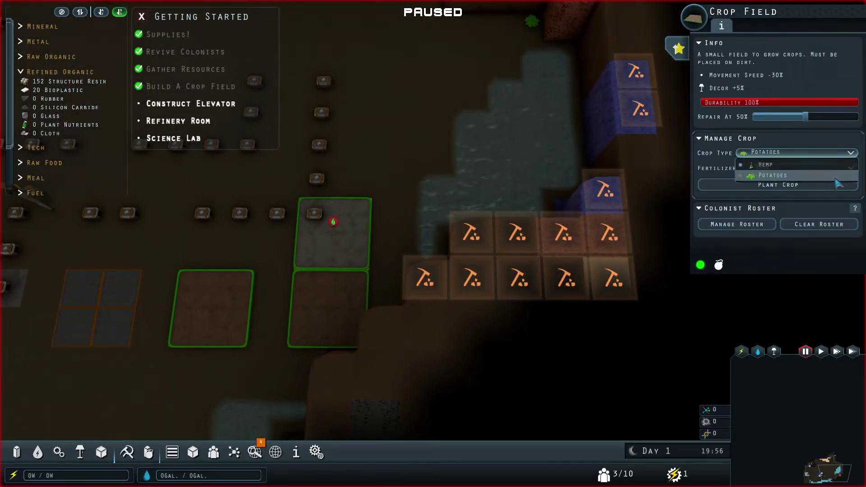
{"action": "left_click", "coordinate": [792, 175]}
{"action": "left_click", "coordinate": [778, 184]}
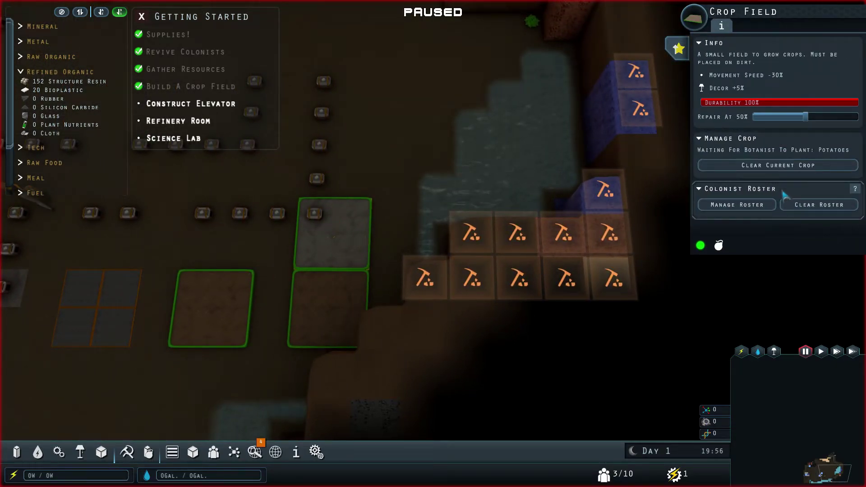
Step: Close the crop field details and resume the game
{"action": "key", "text": "e"}
{"action": "key", "text": "a"}
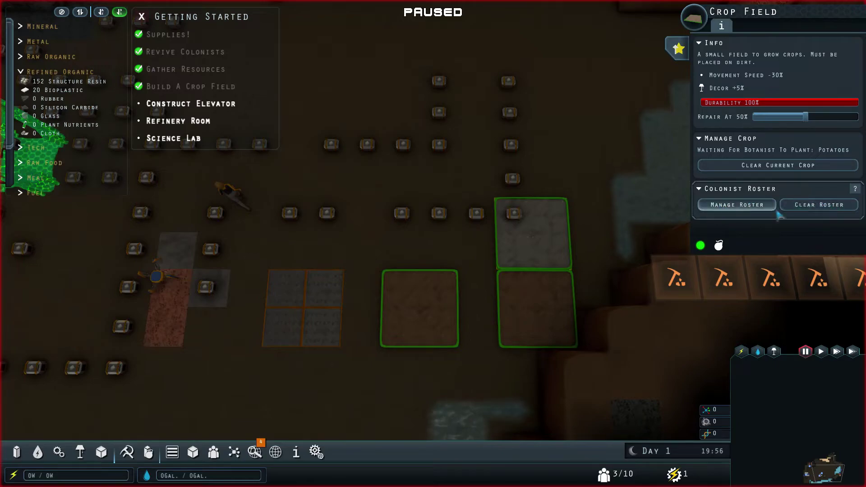
{"action": "key", "text": "d"}
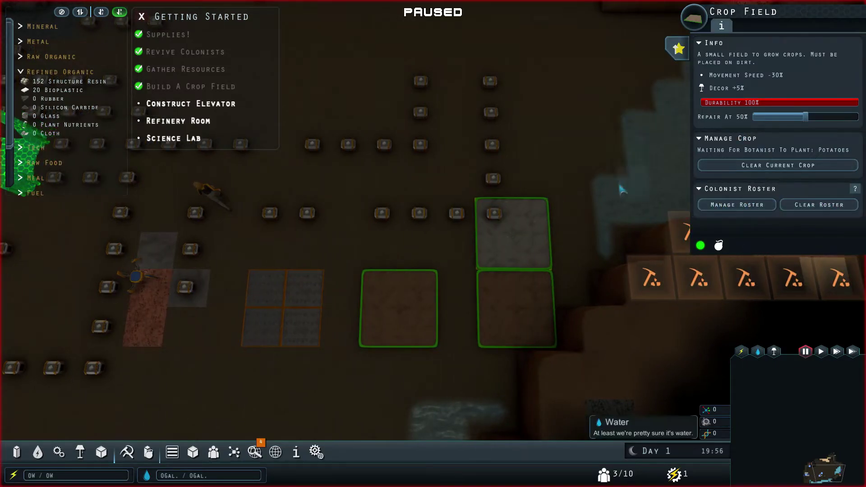
{"action": "mouse_move", "coordinate": [679, 48]}
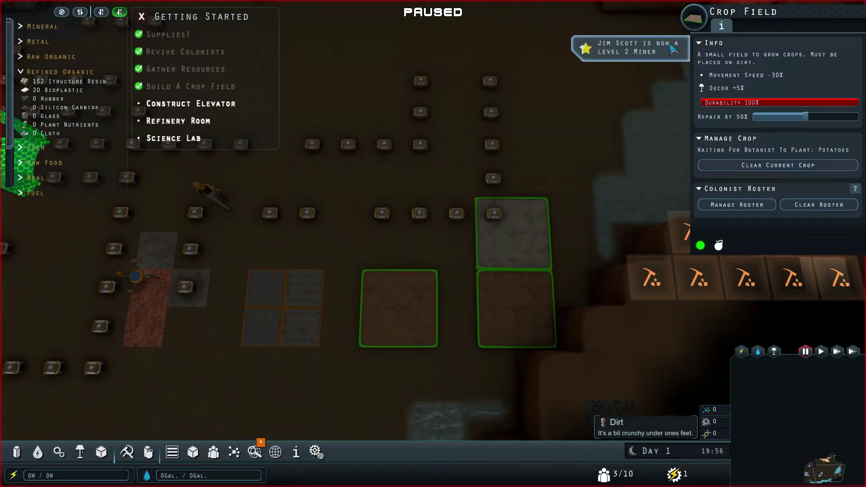
{"action": "scroll", "coordinate": [464, 243], "scroll_direction": "down", "scroll_amount": 3}
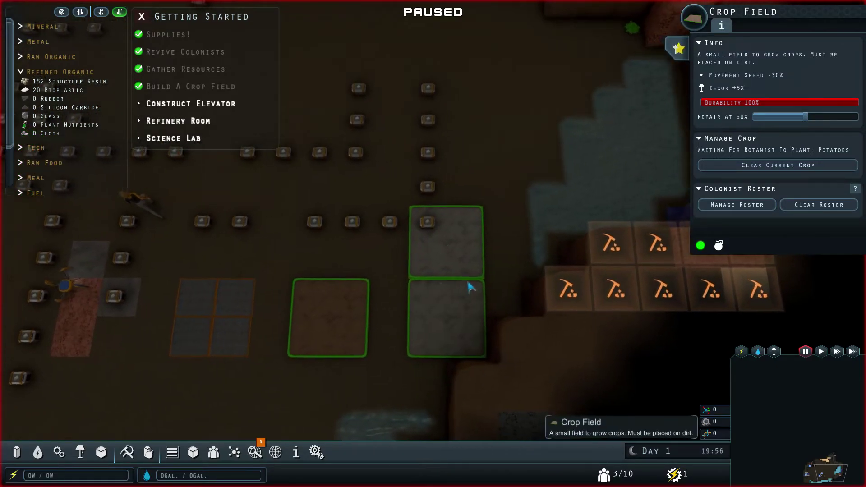
{"action": "left_click", "coordinate": [464, 242]}
{"action": "key", "text": "a"}
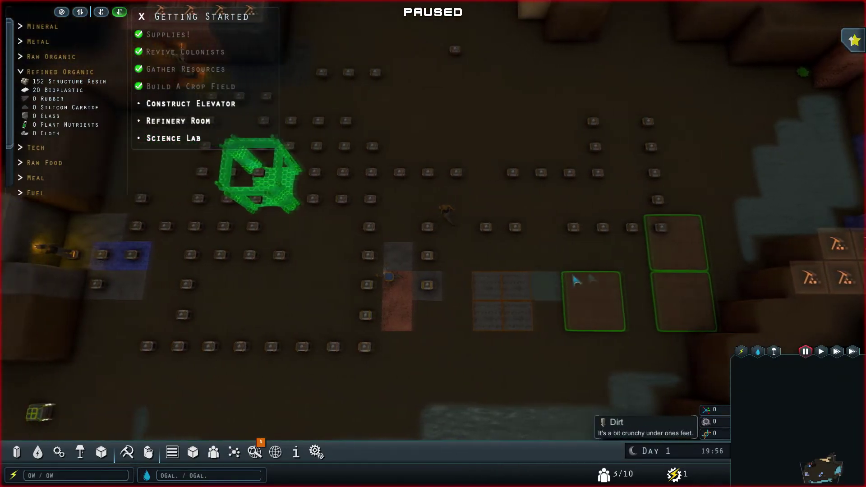
{"action": "left_click", "coordinate": [213, 452]}
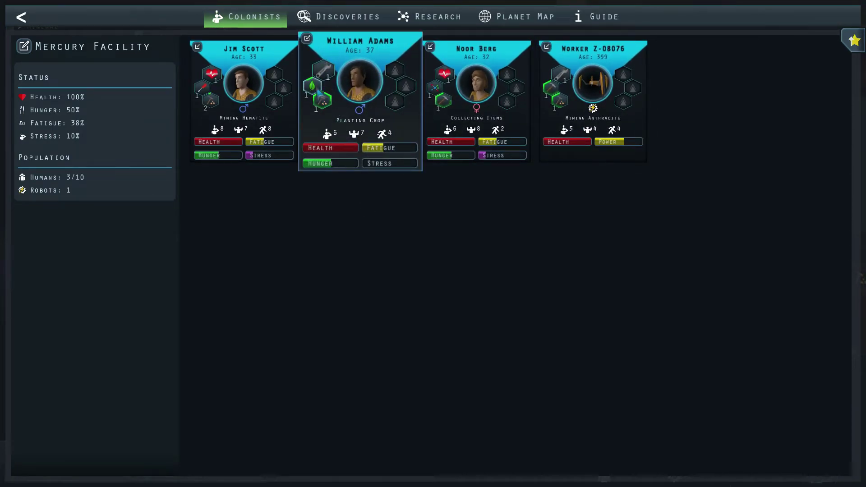
{"action": "key", "text": "Escape"}
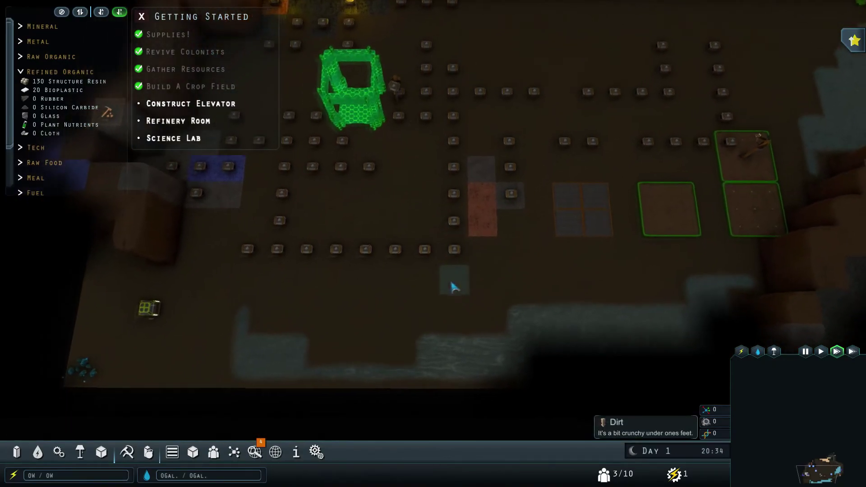
{"action": "key", "text": "a"}
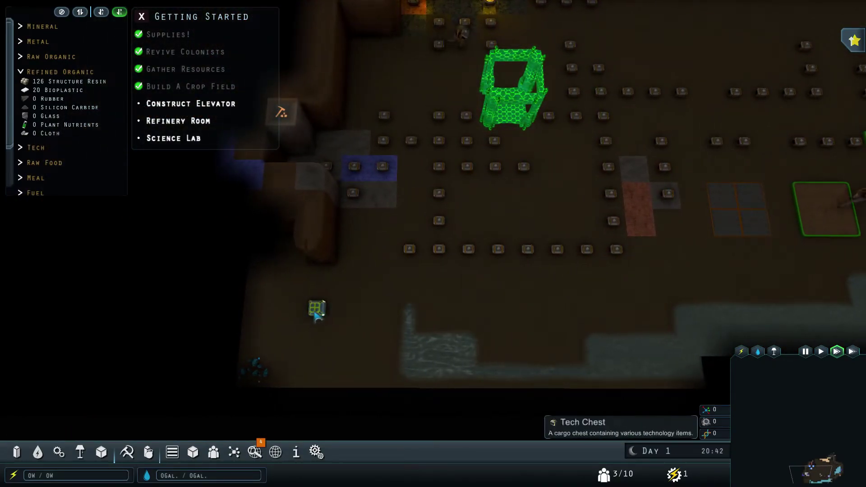
Step: Open the Tech Chest and collect the Clone Chamber Blueprint and Storage Expander I
{"action": "left_click", "coordinate": [317, 309]}
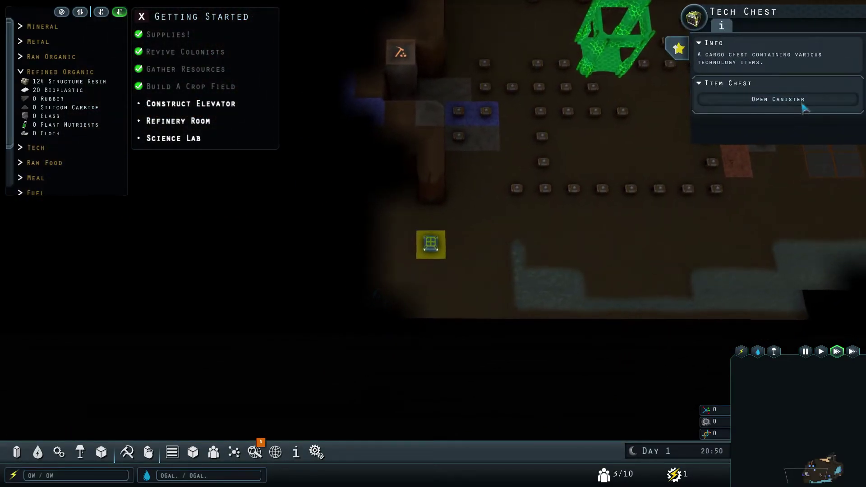
{"action": "left_click", "coordinate": [778, 98]}
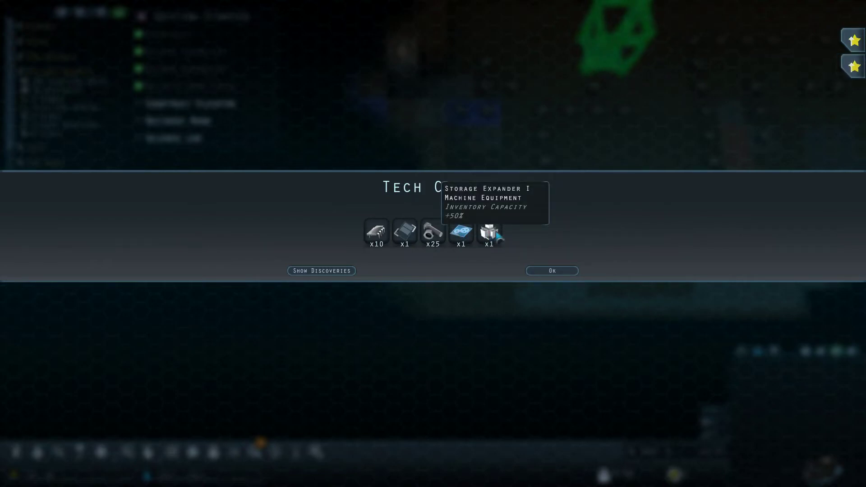
{"action": "left_click", "coordinate": [553, 271]}
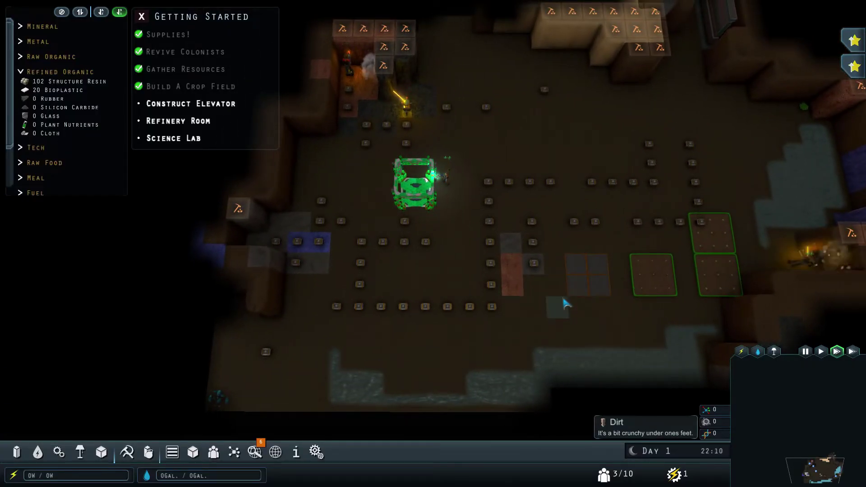
{"action": "scroll", "coordinate": [567, 304], "scroll_direction": "up", "scroll_amount": 3}
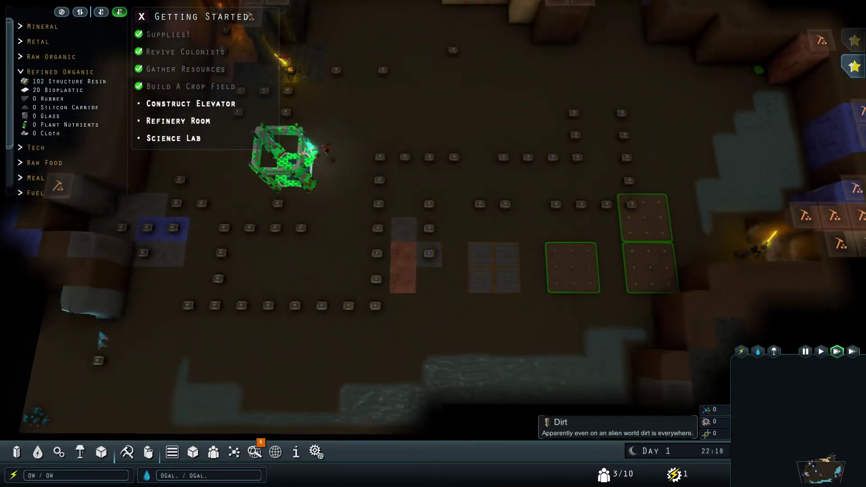
Step: Pick the Refinery Floor from the building options and rotate it
{"action": "left_click", "coordinate": [37, 452]}
{"action": "left_click", "coordinate": [58, 452]}
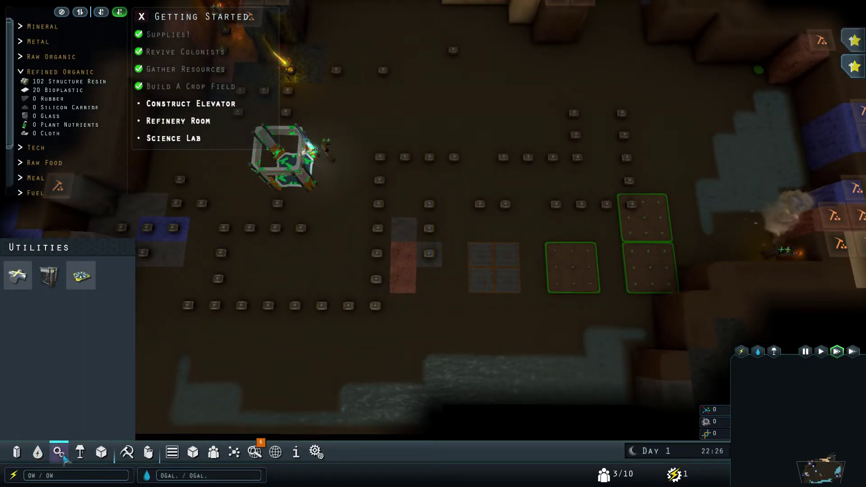
{"action": "left_click", "coordinate": [48, 276]}
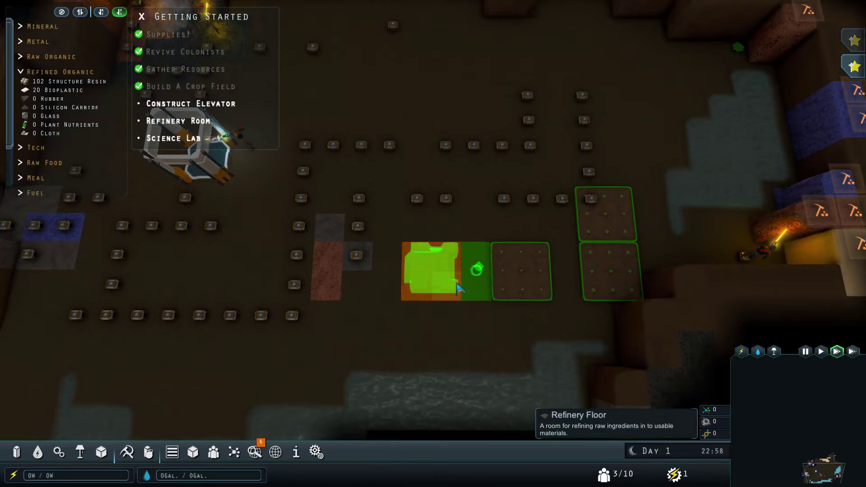
{"action": "key", "text": "r"}
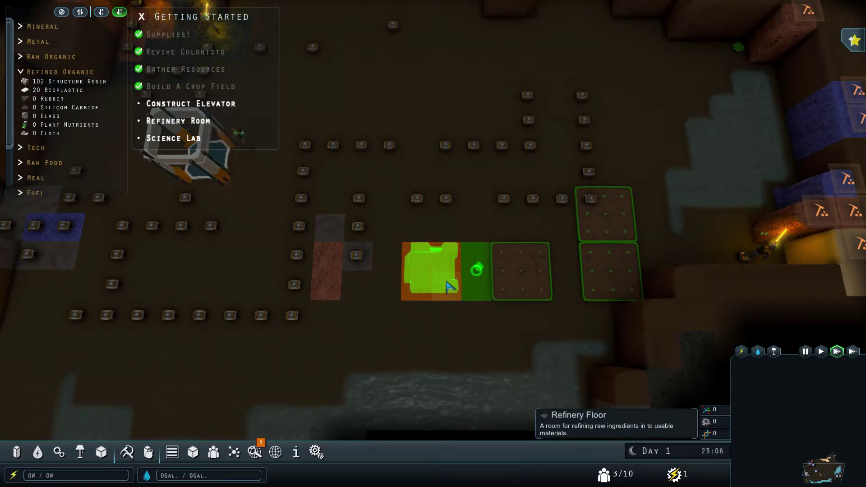
{"action": "key", "text": "r"}
{"action": "key", "text": "r"}
{"action": "key", "text": "r"}
{"action": "key", "text": "r"}
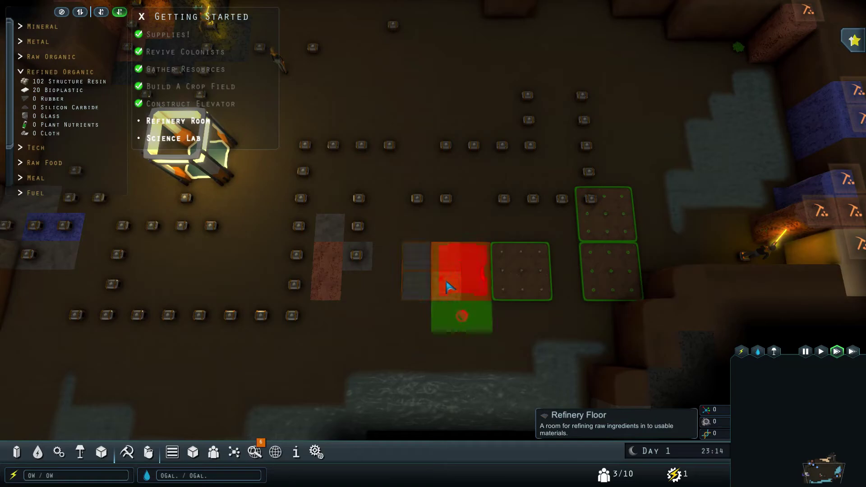
{"action": "key", "text": "r"}
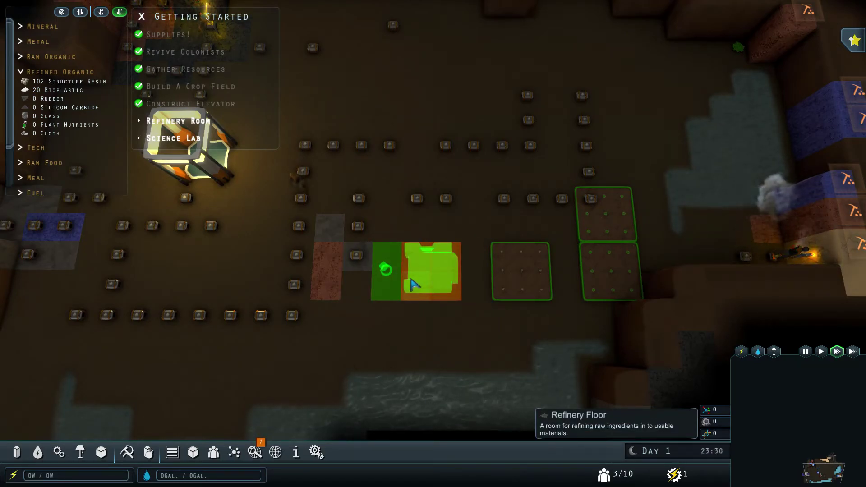
Step: Place the rotated Refinery Floor blueprint beside the crop fields
{"action": "key", "text": "r"}
{"action": "key", "text": "r"}
{"action": "key", "text": "r"}
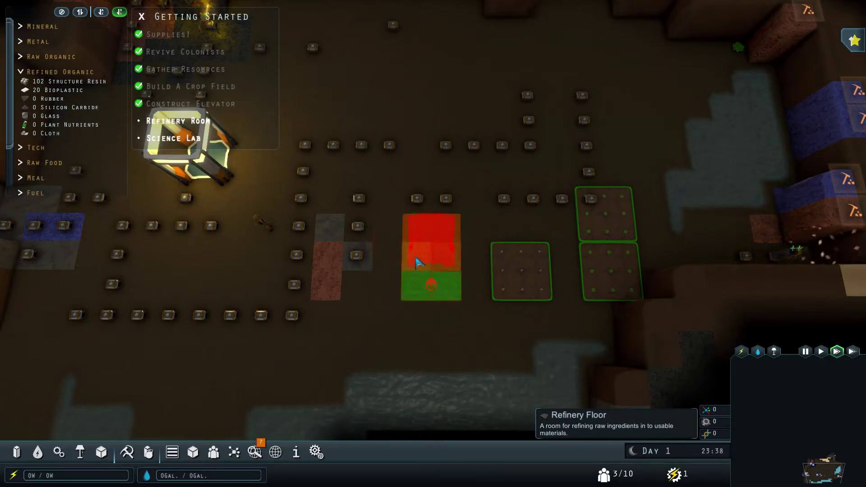
{"action": "key", "text": "r"}
{"action": "scroll", "coordinate": [418, 263], "scroll_direction": "up", "scroll_amount": 2}
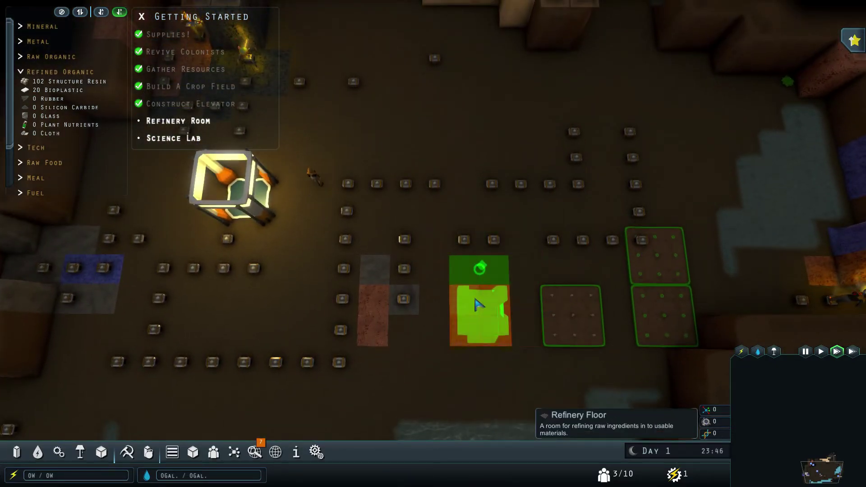
{"action": "left_click", "coordinate": [475, 305]}
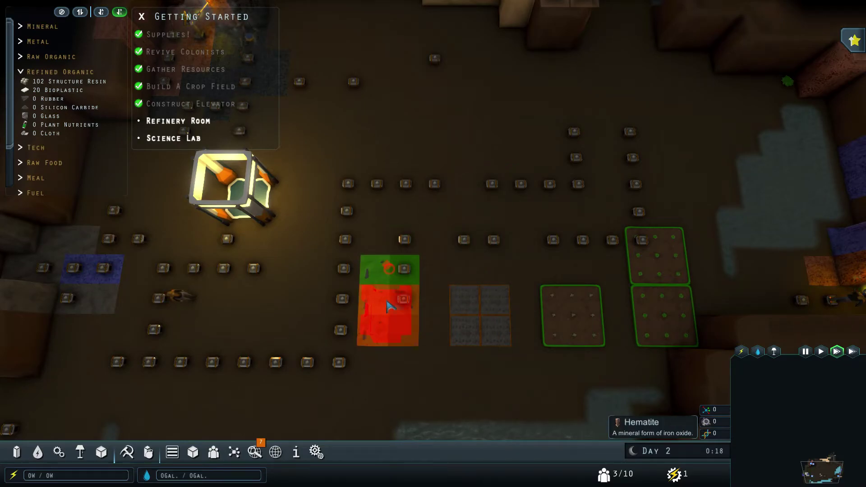
{"action": "left_click", "coordinate": [467, 308]}
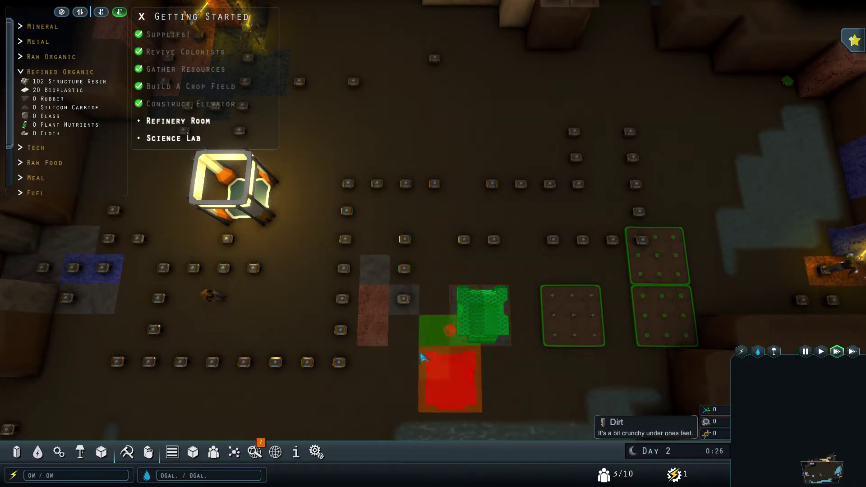
{"action": "key", "text": "d"}
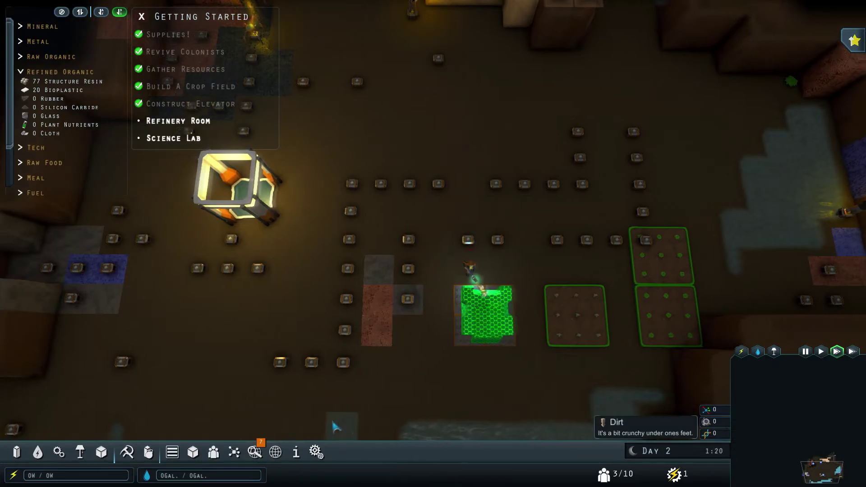
{"action": "scroll", "coordinate": [335, 426], "scroll_direction": "down", "scroll_amount": 2}
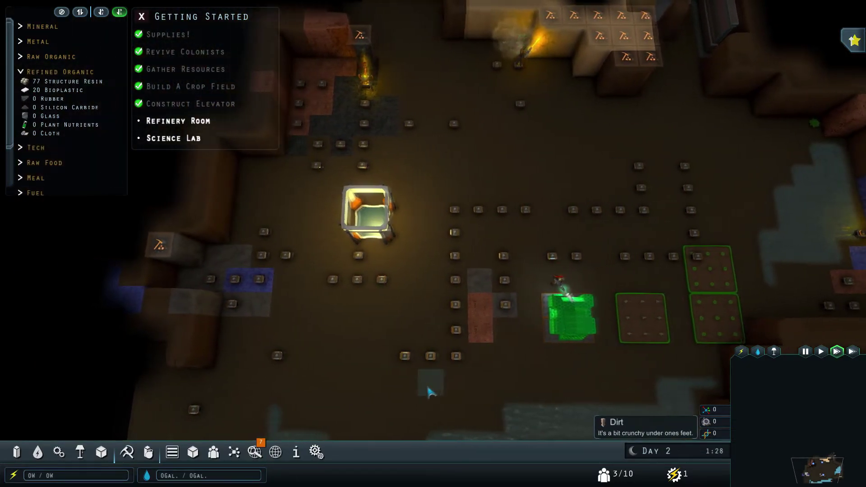
{"action": "scroll", "coordinate": [429, 392], "scroll_direction": "up", "scroll_amount": 2}
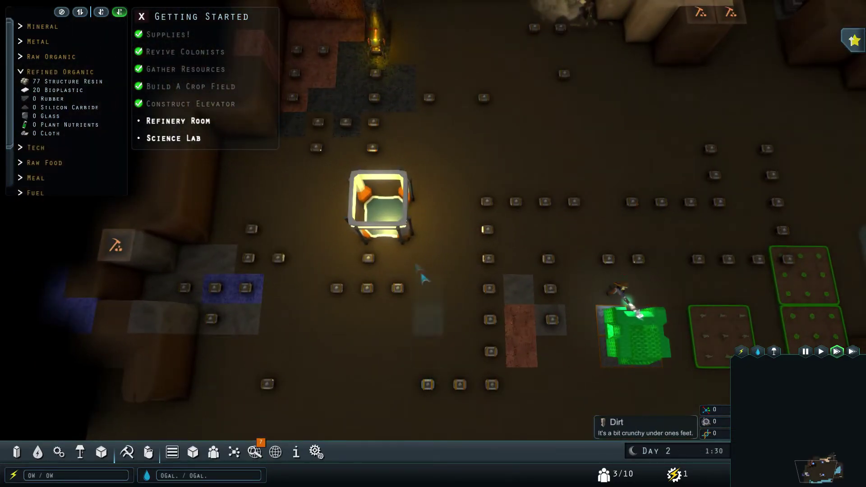
Step: Pause the game, check the elevator's power info, and read the Power Generation guide
{"action": "key", "text": "space"}
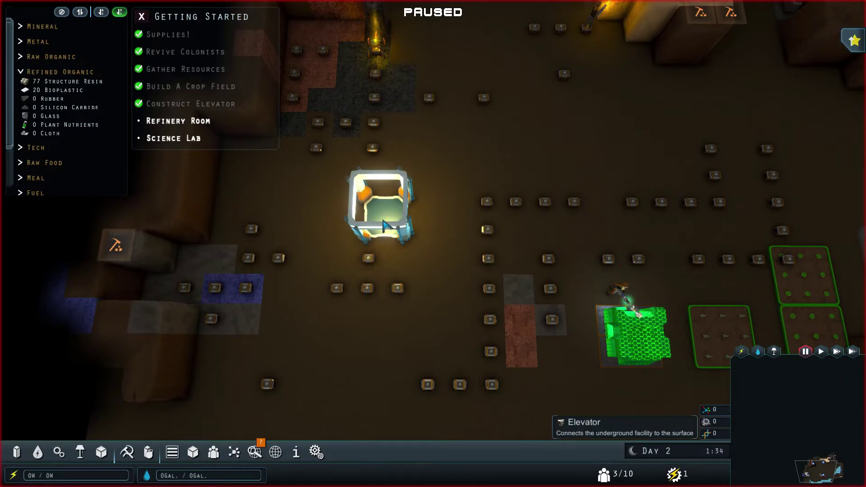
{"action": "left_click", "coordinate": [387, 224]}
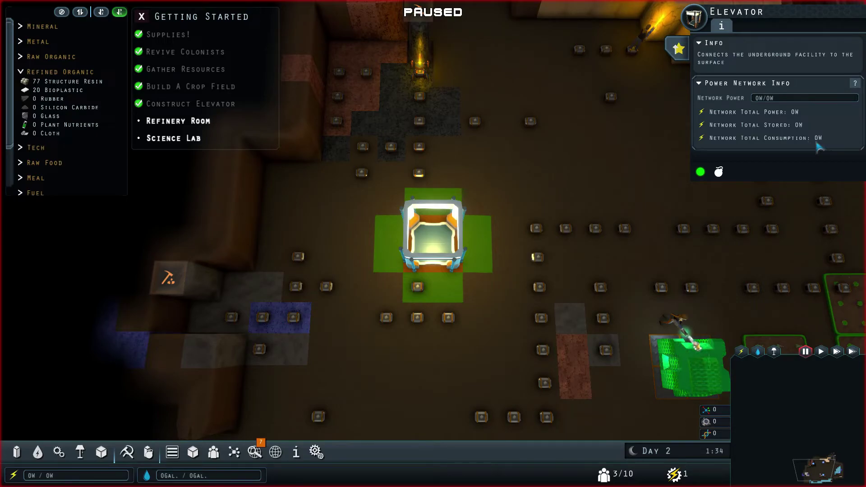
{"action": "left_click", "coordinate": [855, 83]}
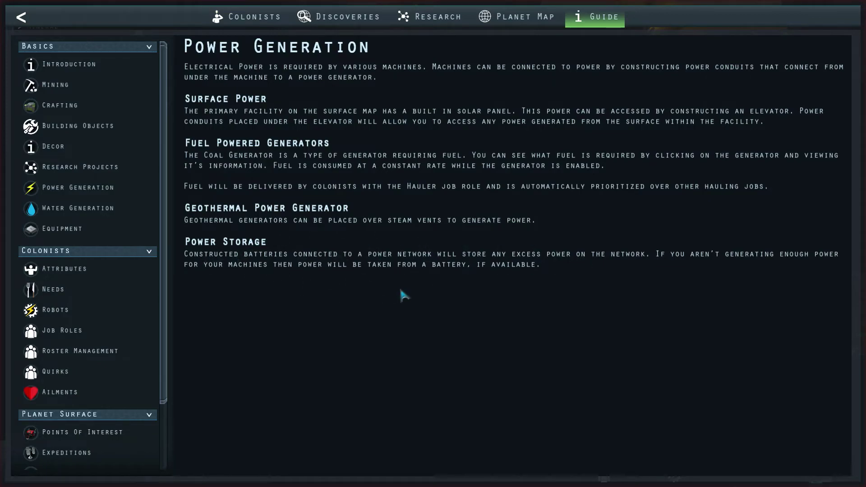
Step: Close the guide and pick Power Conduit from the Utilities structures
{"action": "key", "text": "Escape"}
{"action": "scroll", "coordinate": [402, 296], "scroll_direction": "up", "scroll_amount": 3}
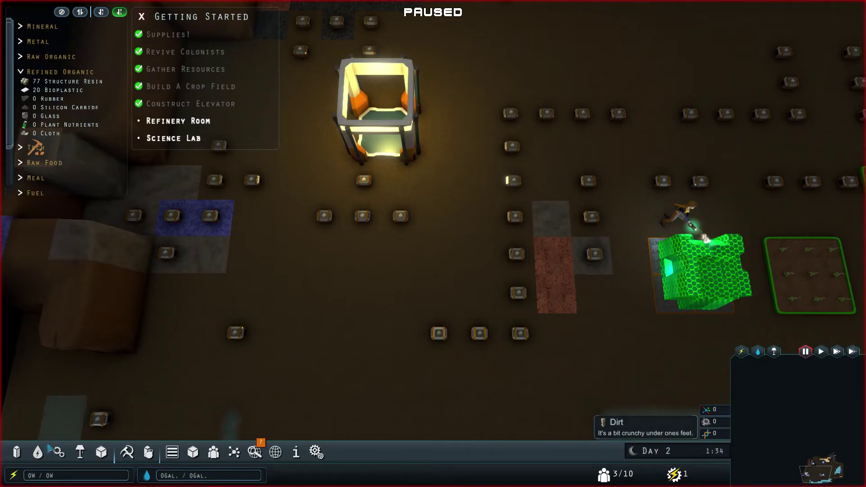
{"action": "left_click", "coordinate": [57, 452]}
{"action": "left_click", "coordinate": [18, 276]}
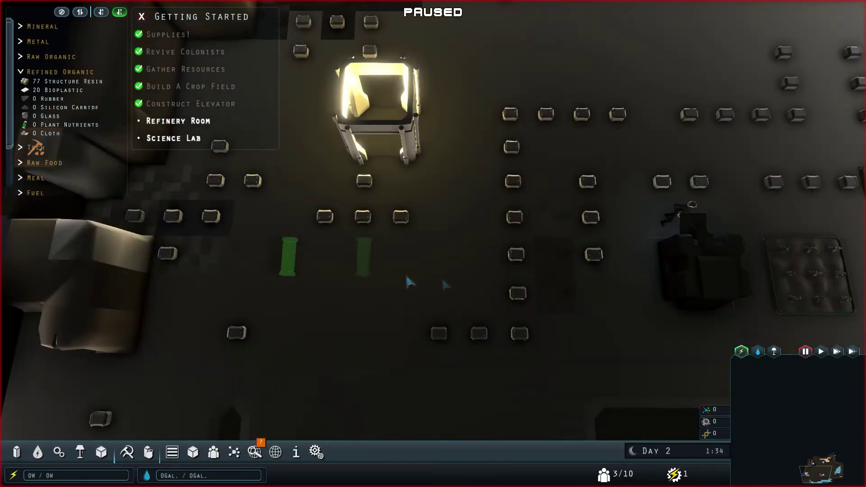
{"action": "scroll", "coordinate": [486, 278], "scroll_direction": "up", "scroll_amount": 3}
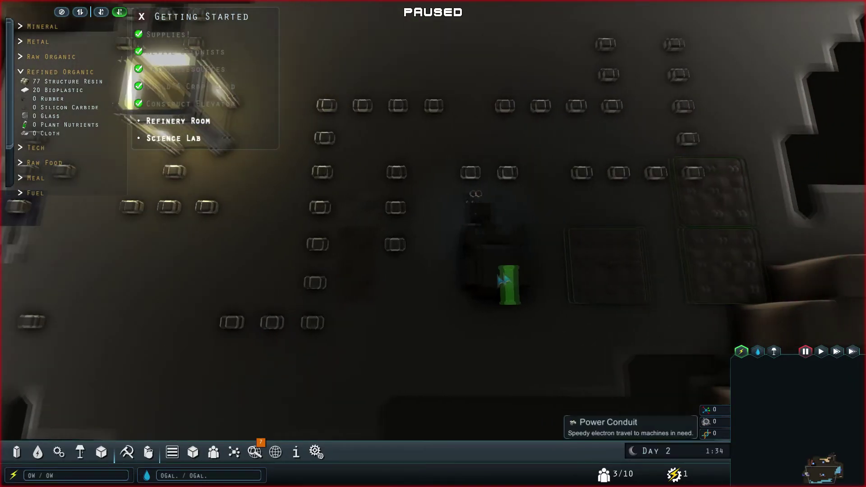
{"action": "scroll", "coordinate": [546, 261], "scroll_direction": "up", "scroll_amount": 3}
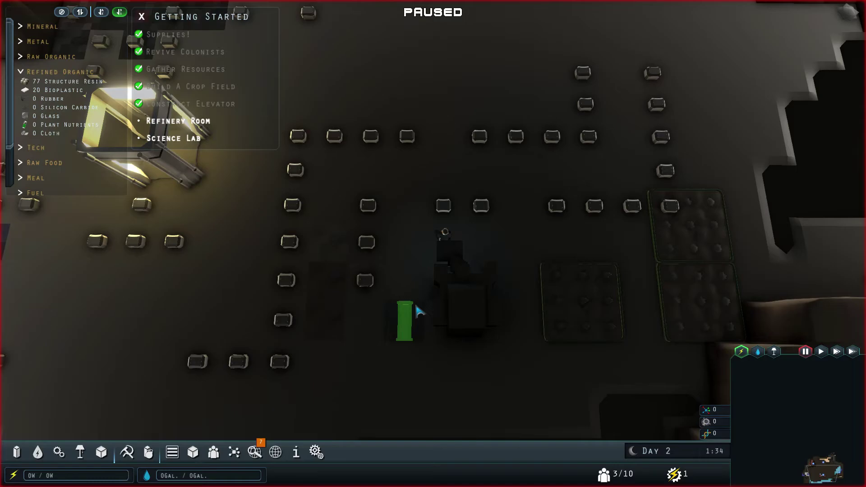
Step: Lay the first conduit pieces at the refinery floor, rotating one sideways
{"action": "key", "text": "w"}
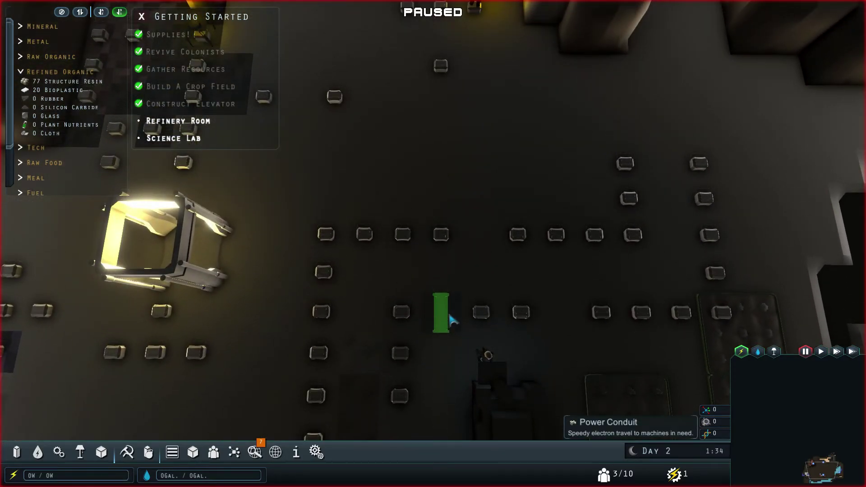
{"action": "key", "text": "w"}
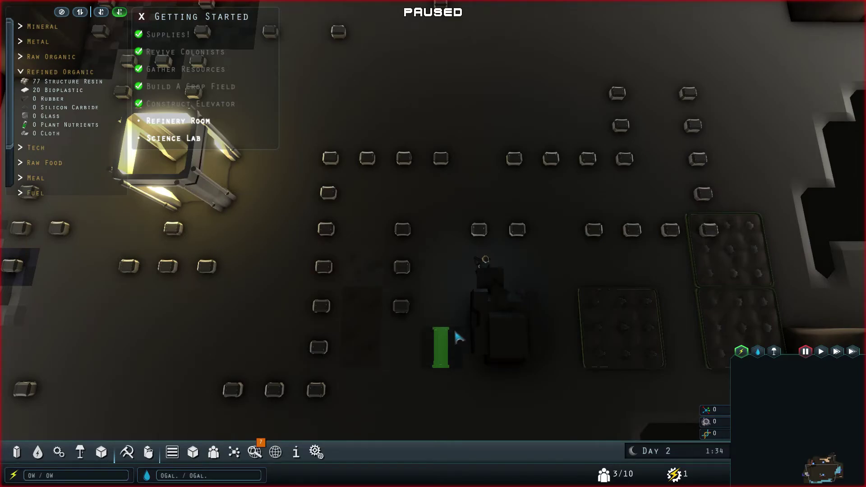
{"action": "left_click", "coordinate": [454, 327]}
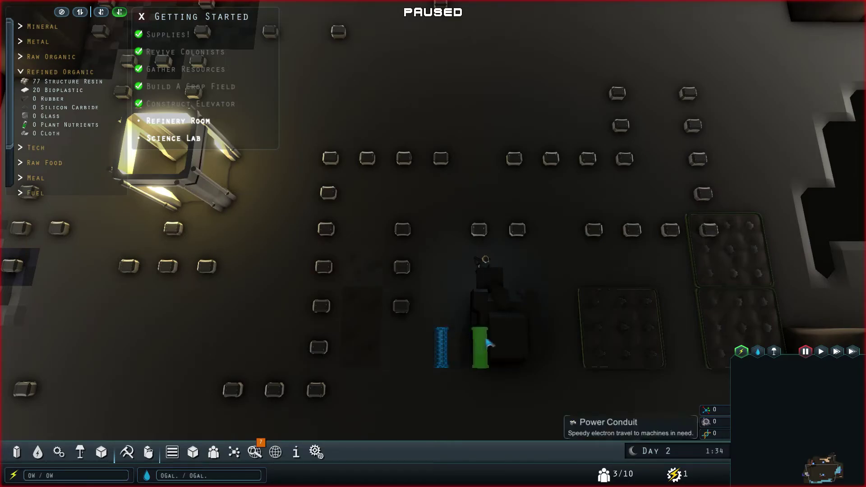
{"action": "key", "text": "r"}
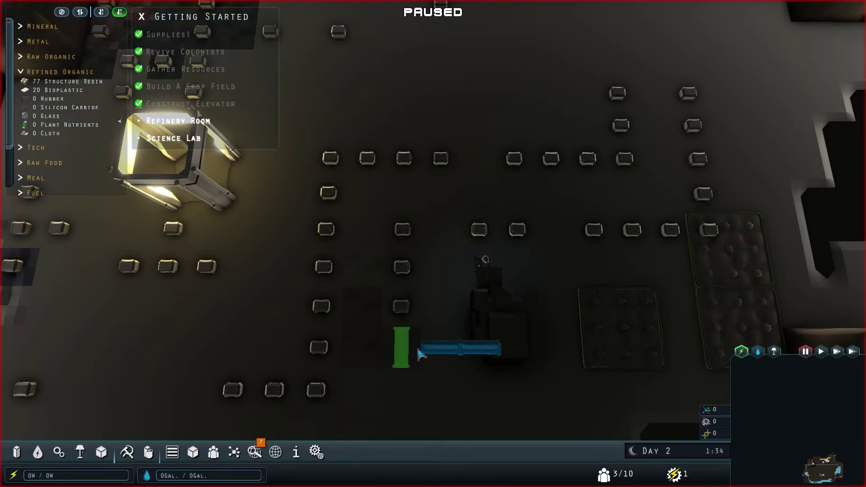
{"action": "left_click", "coordinate": [442, 320]}
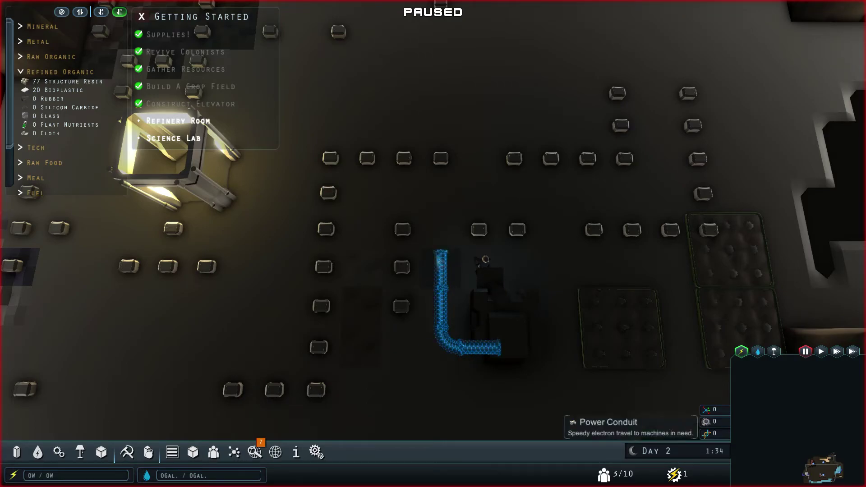
{"action": "left_click", "coordinate": [440, 231]}
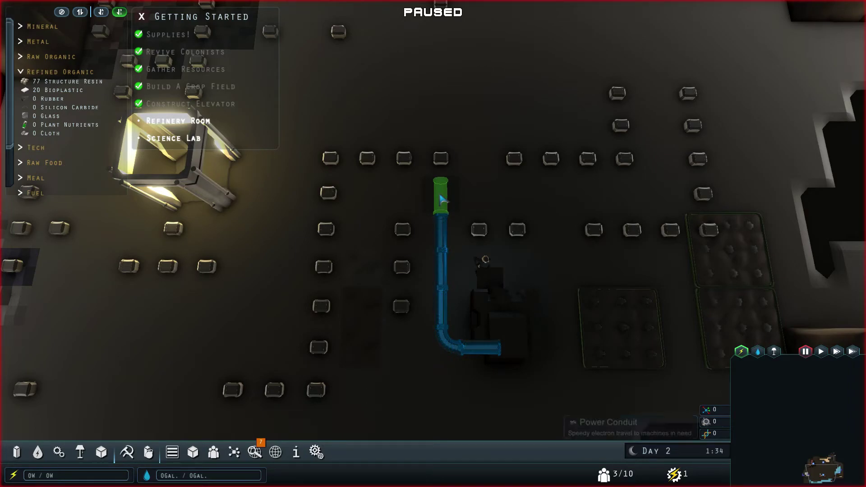
{"action": "scroll", "coordinate": [452, 121], "scroll_direction": "up", "scroll_amount": 3}
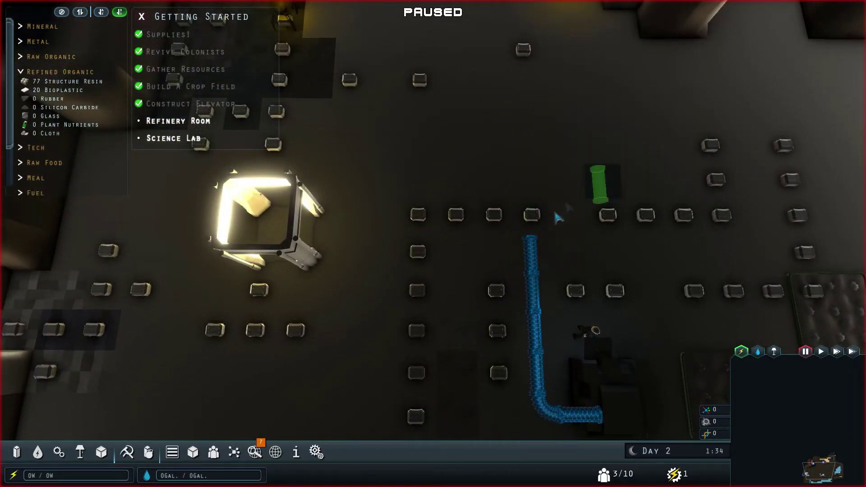
{"action": "scroll", "coordinate": [553, 207], "scroll_direction": "down", "scroll_amount": 2}
Step: Extend the power conduit left and up into the elevator
{"action": "left_click", "coordinate": [554, 257]}
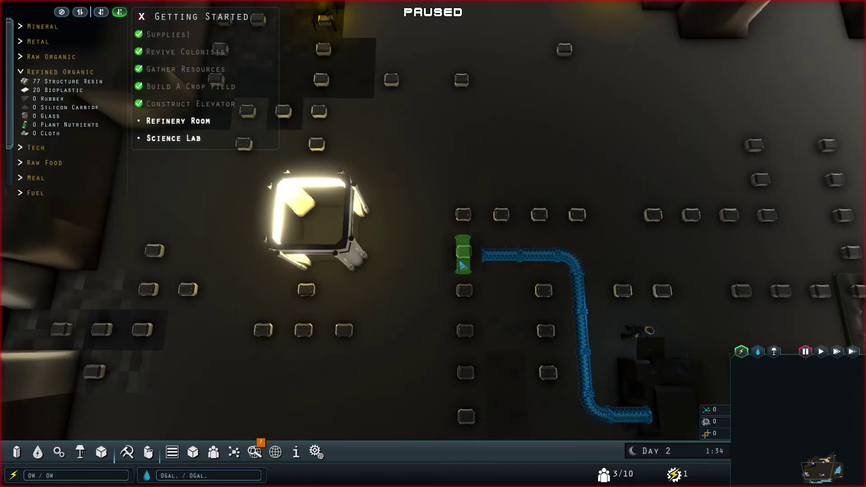
{"action": "left_click_drag", "start_coordinate": [507, 263], "coordinate": [352, 256]}
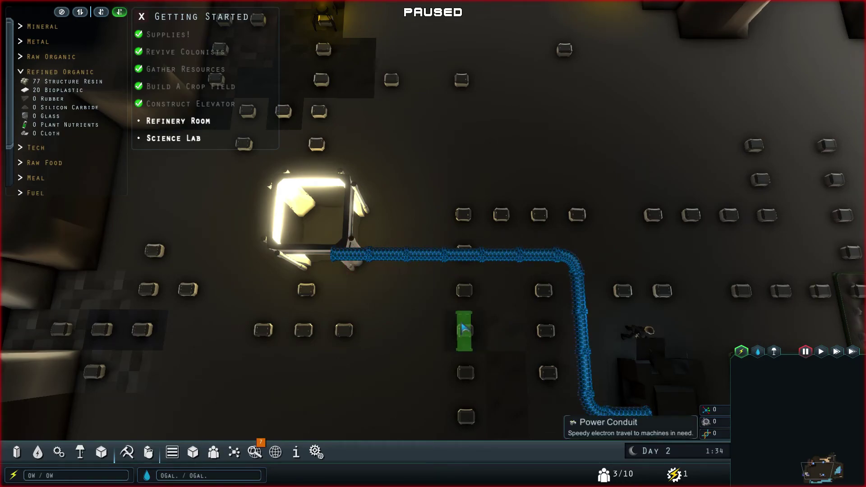
{"action": "key", "text": "a"}
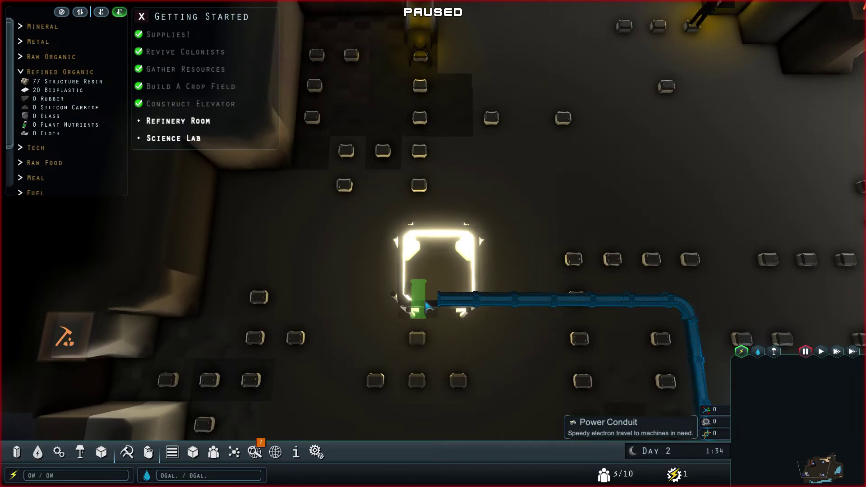
{"action": "left_click_drag", "start_coordinate": [420, 301], "coordinate": [433, 267]}
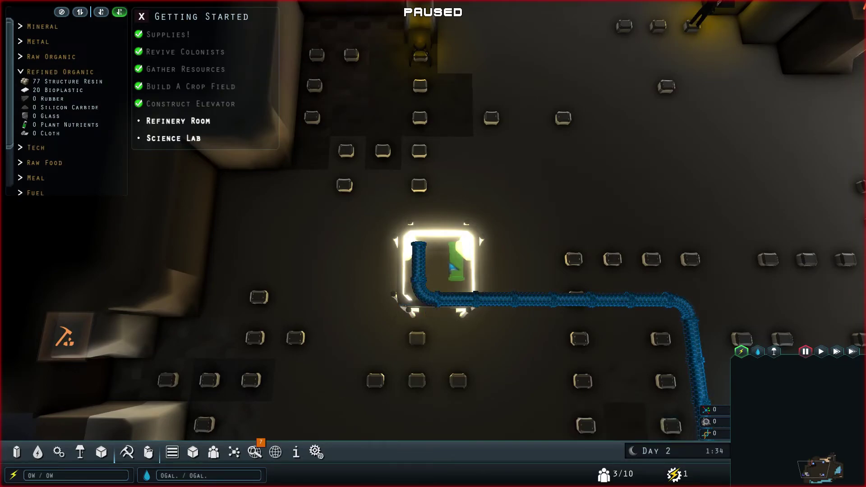
{"action": "key", "text": "s"}
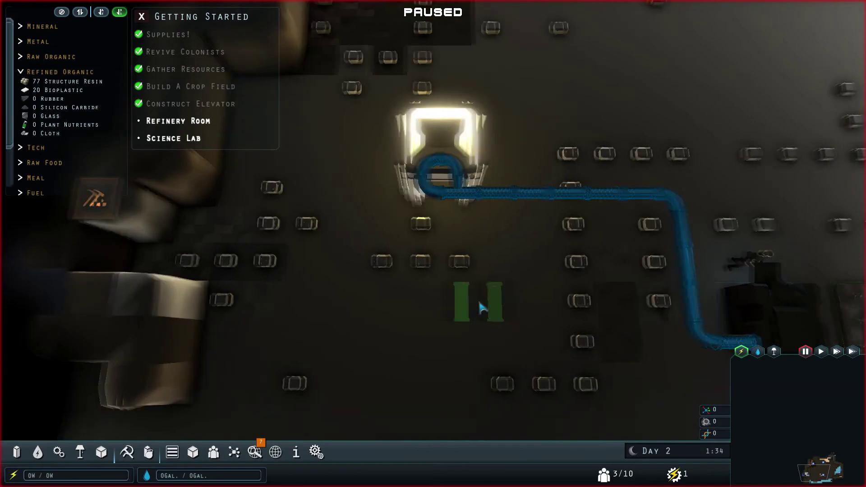
{"action": "scroll", "coordinate": [480, 308], "scroll_direction": "down", "scroll_amount": 3}
{"action": "scroll", "coordinate": [433, 324], "scroll_direction": "up", "scroll_amount": 3}
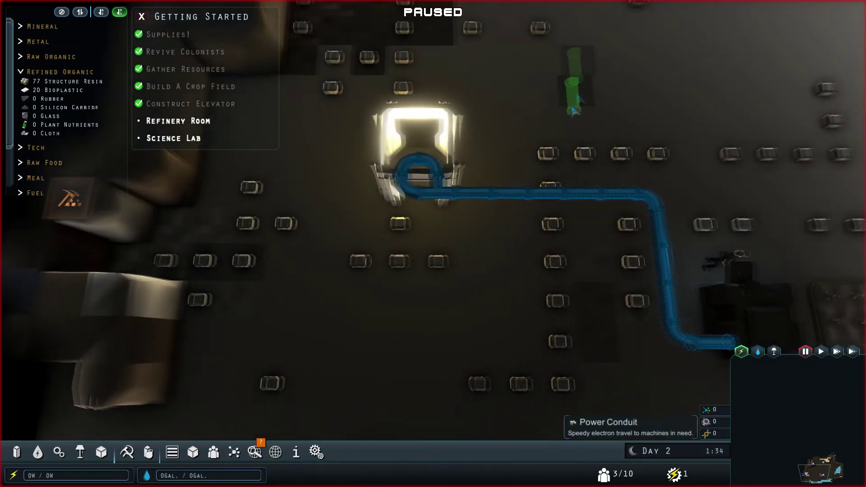
{"action": "key", "text": "Page_Up"}
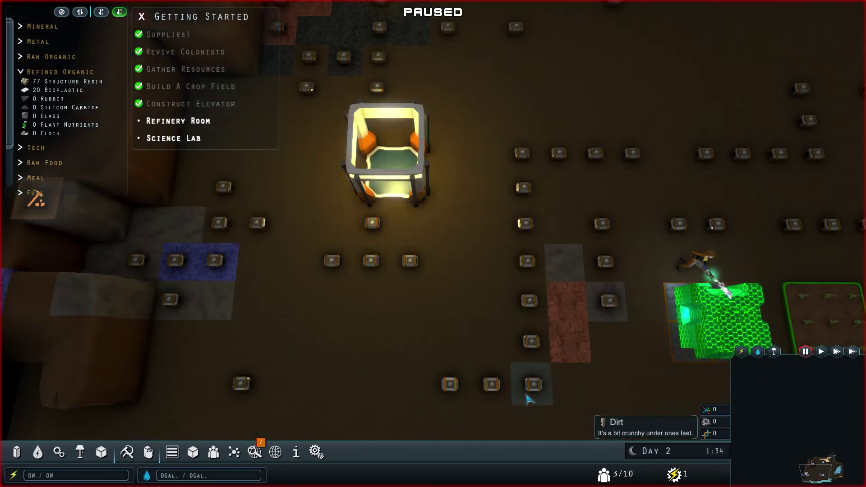
{"action": "scroll", "coordinate": [529, 399], "scroll_direction": "down", "scroll_amount": 2}
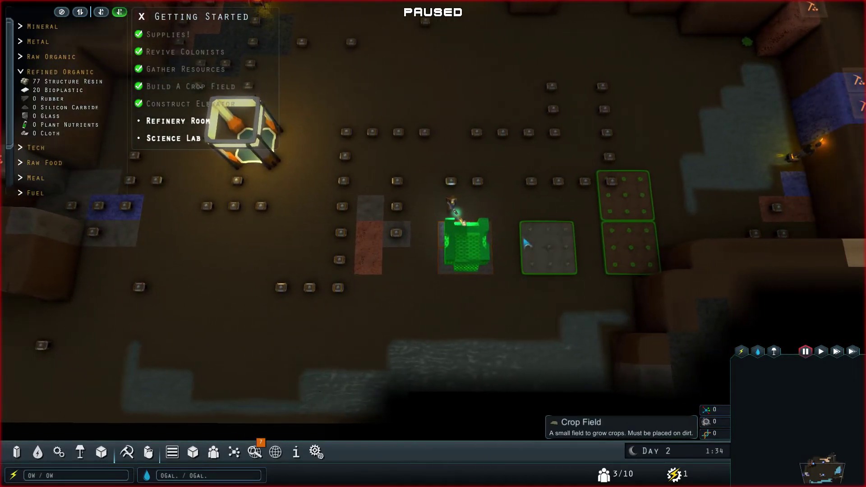
{"action": "scroll", "coordinate": [506, 328], "scroll_direction": "up", "scroll_amount": 2}
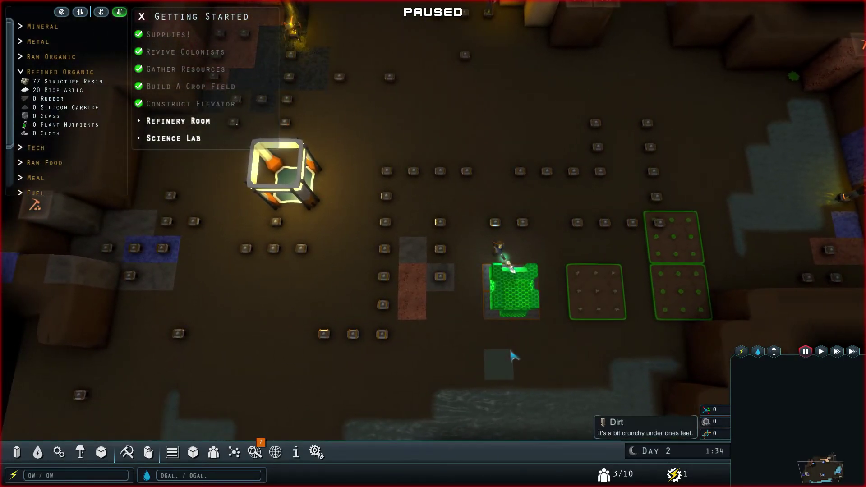
{"action": "scroll", "coordinate": [513, 356], "scroll_direction": "down", "scroll_amount": 2}
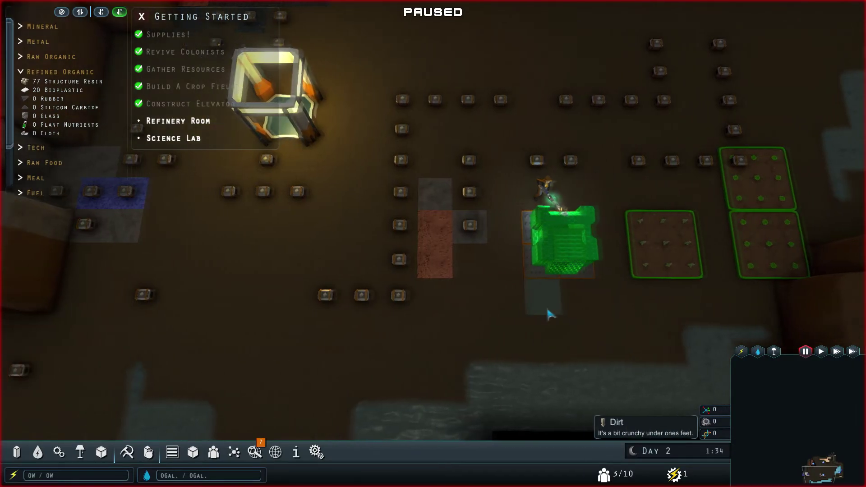
{"action": "scroll", "coordinate": [551, 288], "scroll_direction": "down", "scroll_amount": 2}
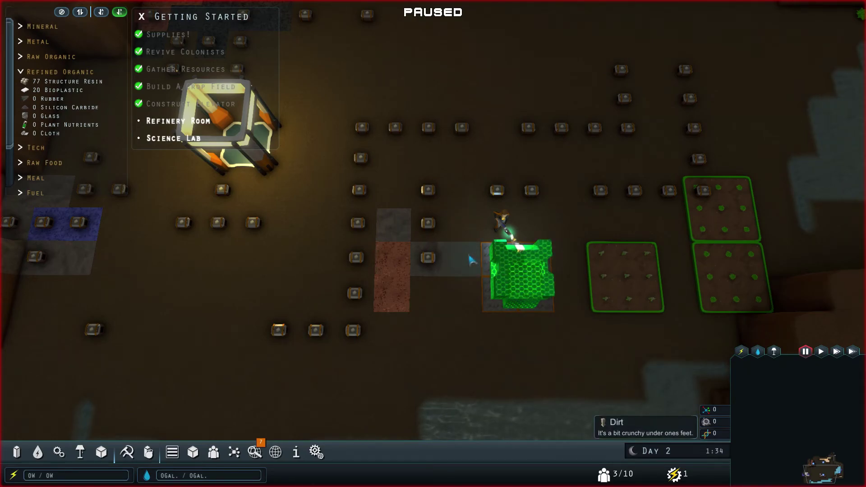
{"action": "key", "text": "a"}
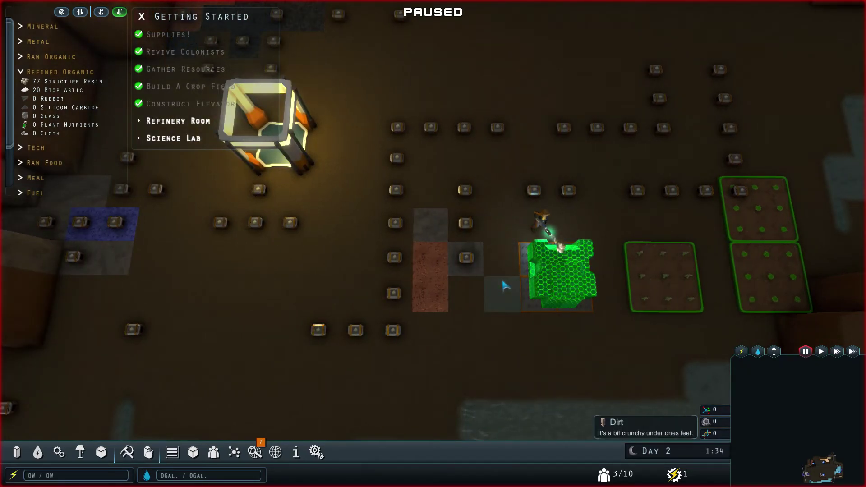
{"action": "left_click_drag", "start_coordinate": [466, 259], "coordinate": [501, 260]}
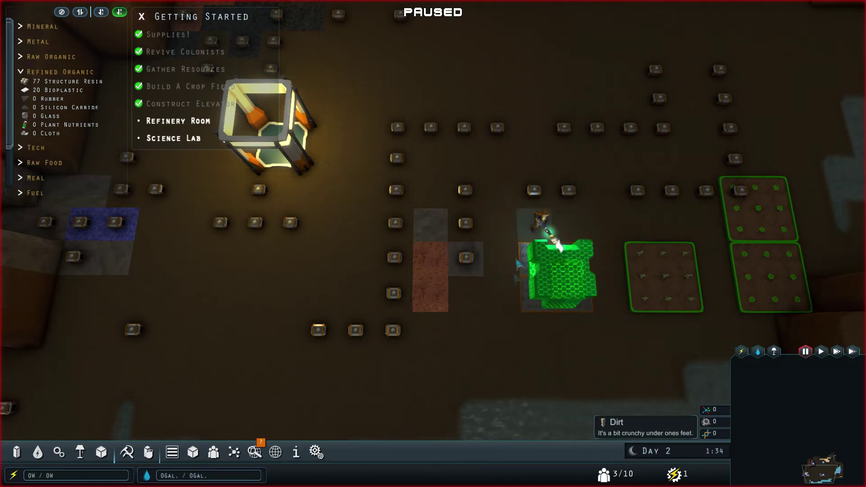
{"action": "key", "text": "d"}
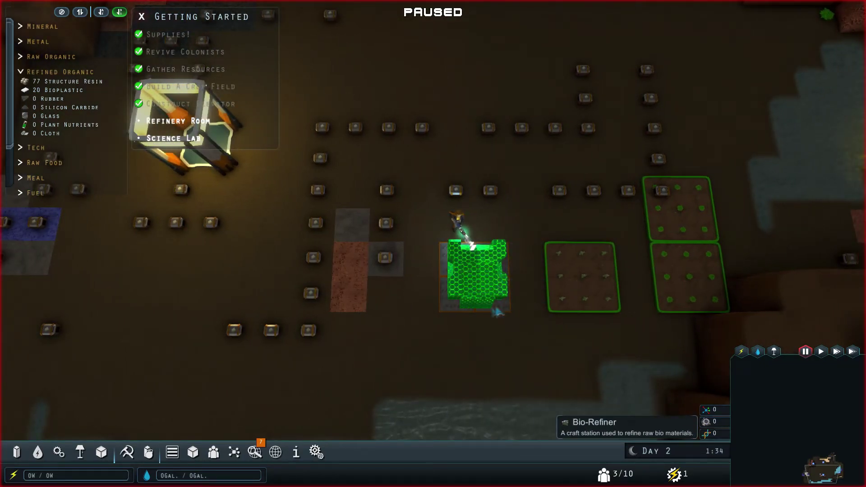
{"action": "key", "text": "a"}
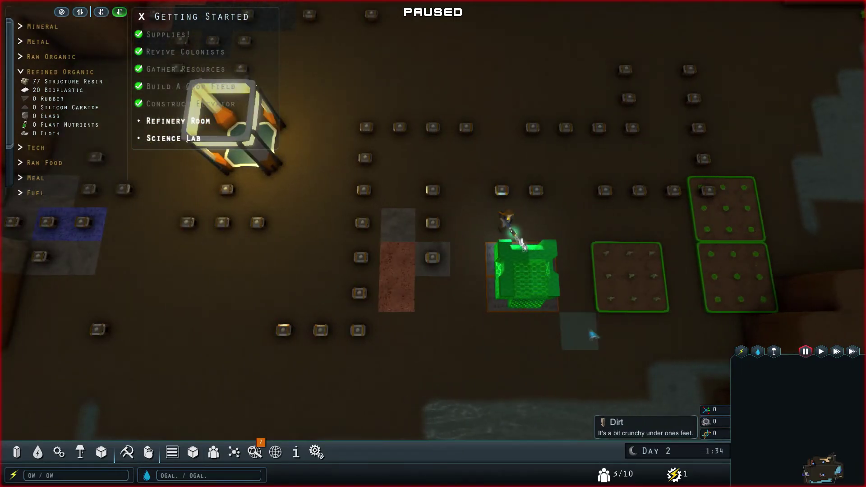
{"action": "scroll", "coordinate": [569, 356], "scroll_direction": "down", "scroll_amount": 2}
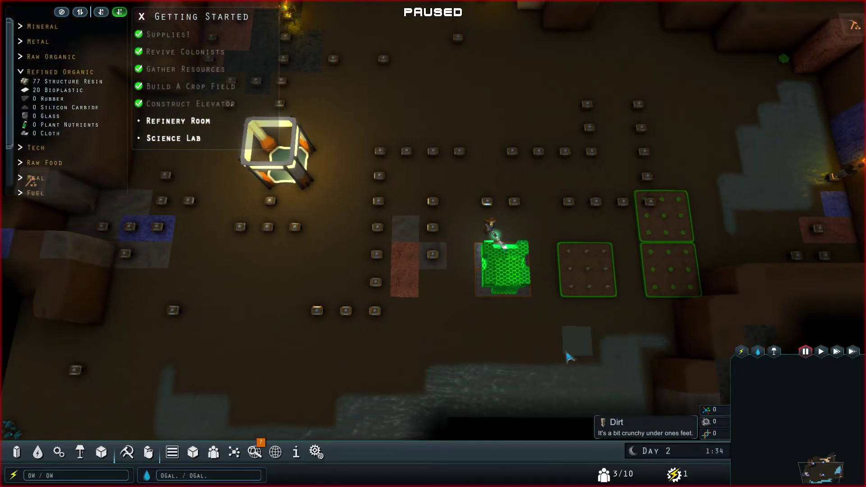
{"action": "scroll", "coordinate": [569, 357], "scroll_direction": "down", "scroll_amount": 2}
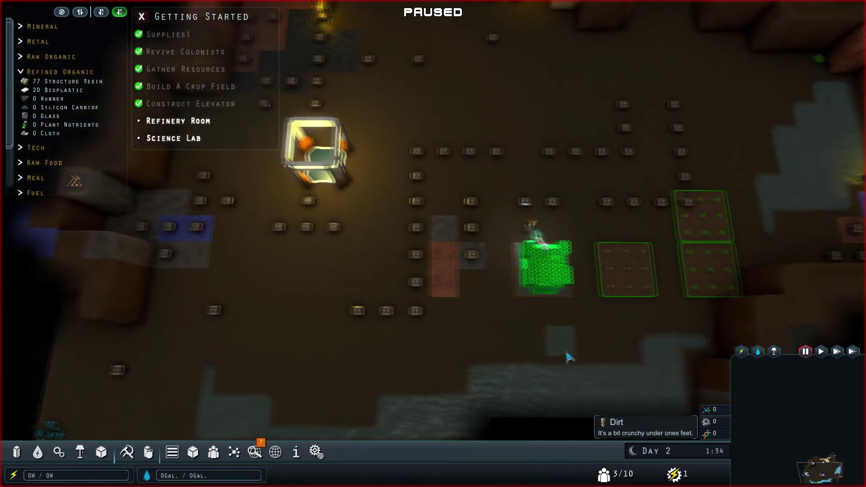
{"action": "scroll", "coordinate": [568, 357], "scroll_direction": "down", "scroll_amount": 1}
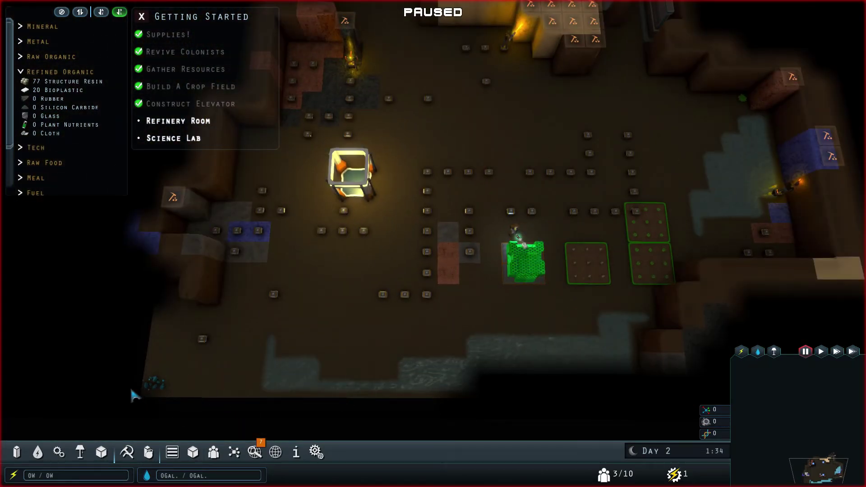
{"action": "scroll", "coordinate": [129, 385], "scroll_direction": "up", "scroll_amount": 3}
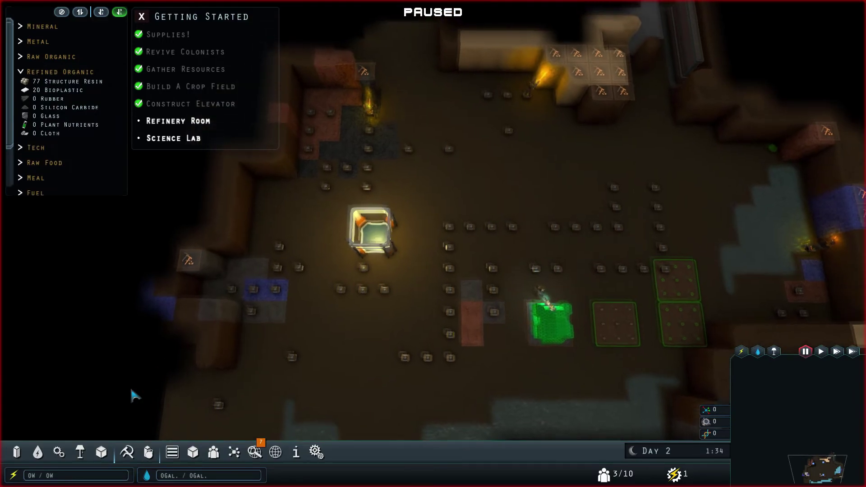
Step: Choose the Mine order and mark a column of wall tiles for mining
{"action": "left_click", "coordinate": [101, 452]}
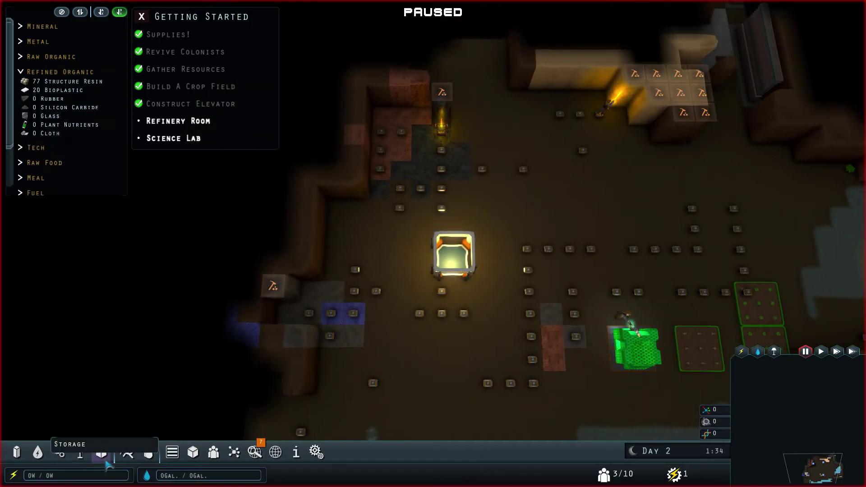
{"action": "left_click", "coordinate": [127, 451]}
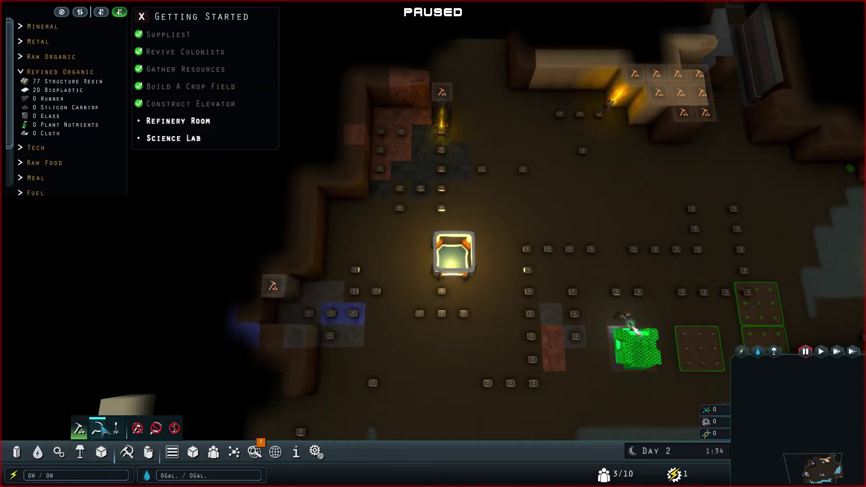
{"action": "left_click", "coordinate": [80, 429]}
{"action": "scroll", "coordinate": [433, 285], "scroll_direction": "up", "scroll_amount": 2}
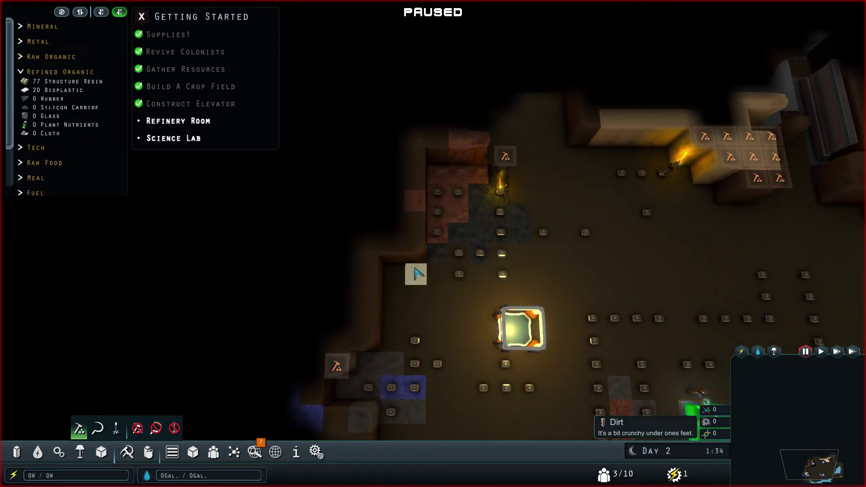
{"action": "left_click_drag", "start_coordinate": [419, 274], "coordinate": [434, 157]}
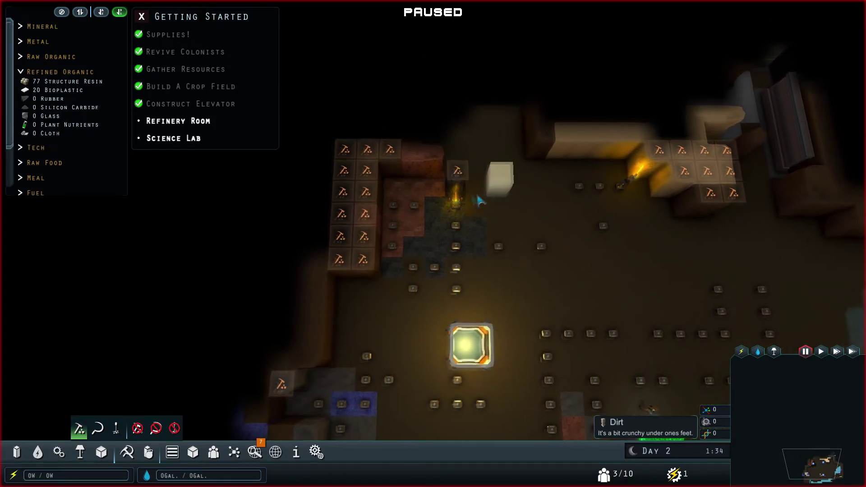
Step: Resume the game at faster speed and mark the top wall row for mining
{"action": "key", "text": "a"}
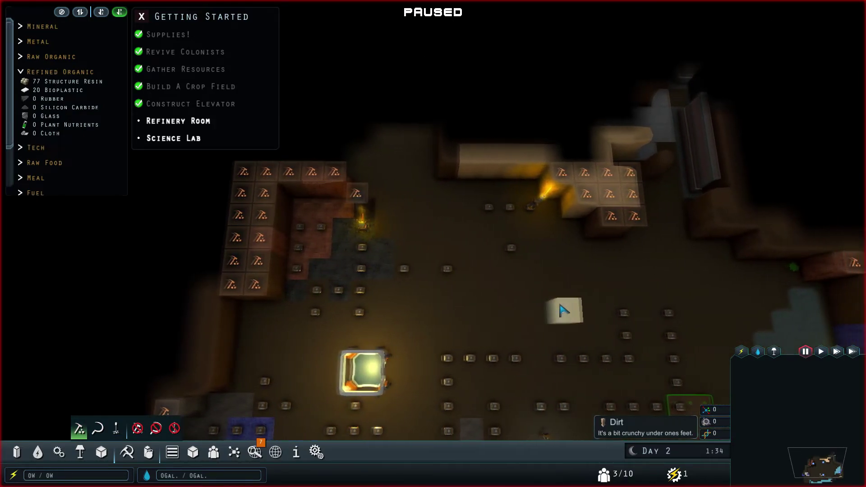
{"action": "scroll", "coordinate": [563, 311], "scroll_direction": "down", "scroll_amount": 2}
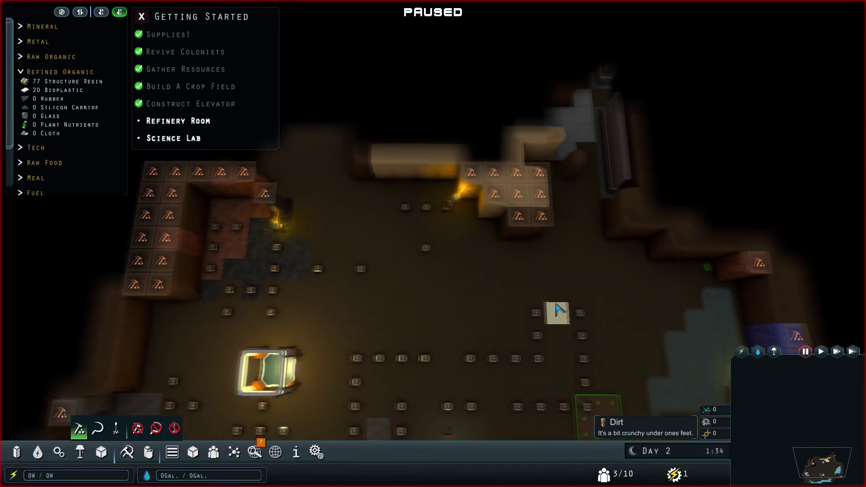
{"action": "key", "text": "d"}
{"action": "scroll", "coordinate": [478, 327], "scroll_direction": "up", "scroll_amount": 2}
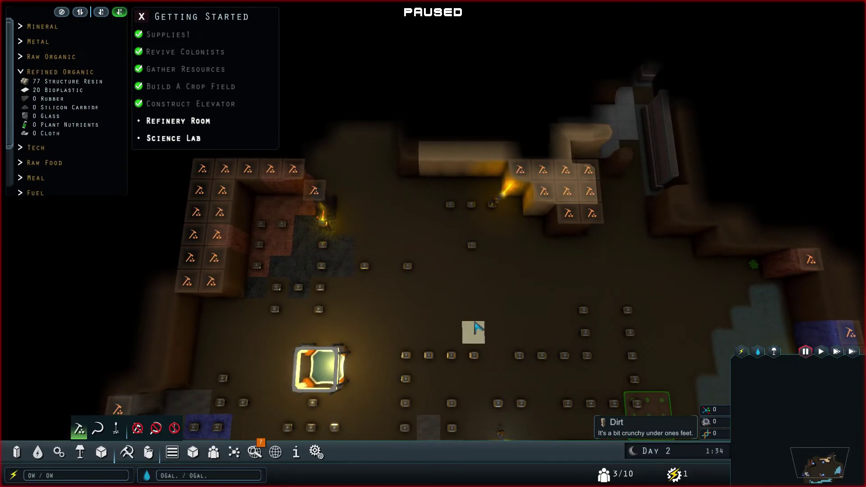
{"action": "key", "text": "space"}
{"action": "key", "text": "w"}
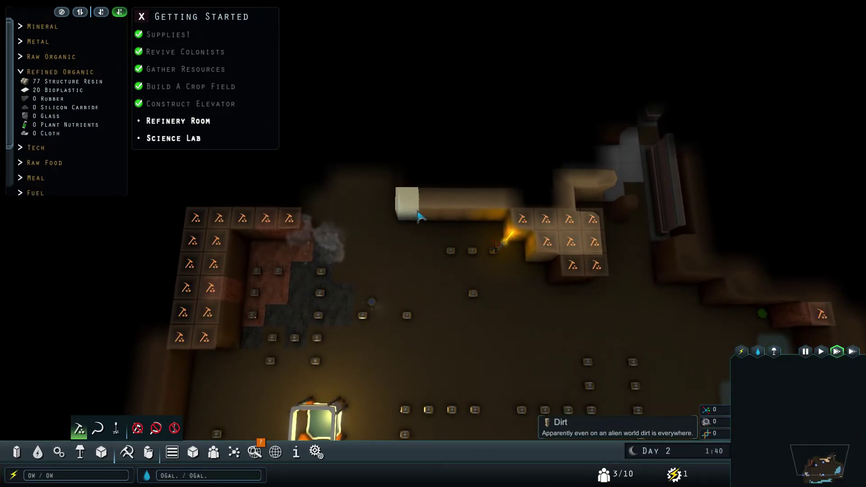
{"action": "left_click_drag", "start_coordinate": [412, 206], "coordinate": [568, 210]}
Step: Mark a south-eastern wall strip and a lower wall block for mining
{"action": "key", "text": "d"}
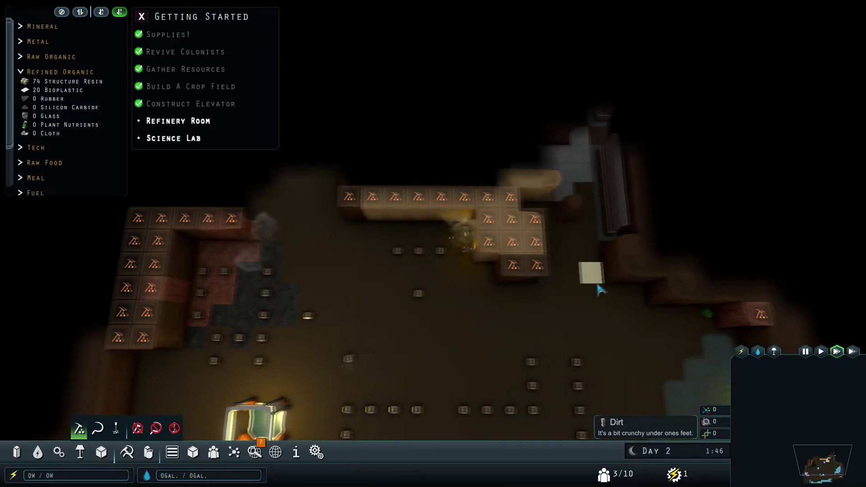
{"action": "key", "text": "s"}
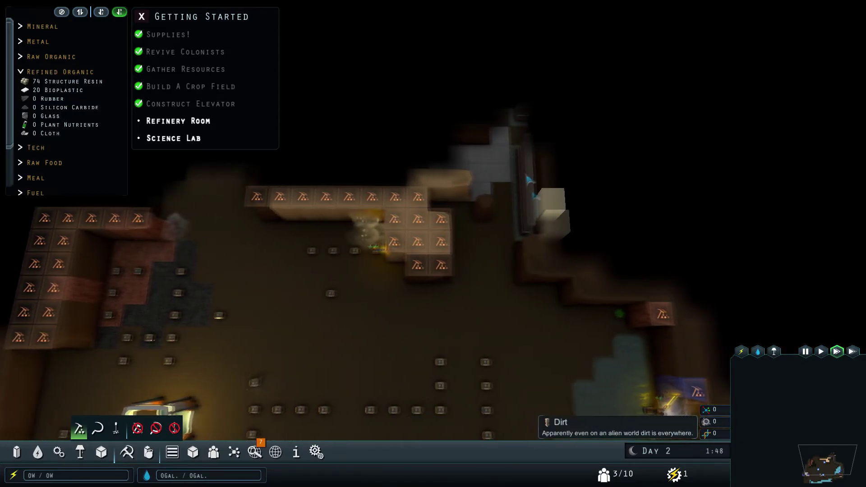
{"action": "key", "text": "d"}
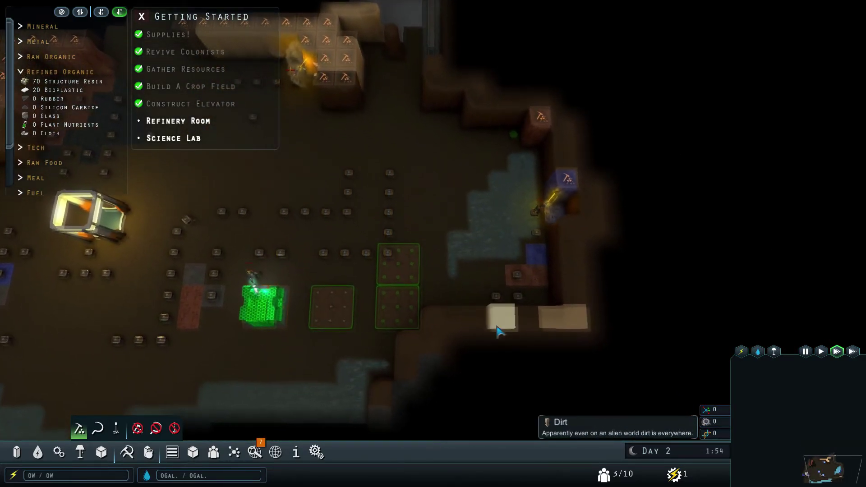
{"action": "key", "text": "s"}
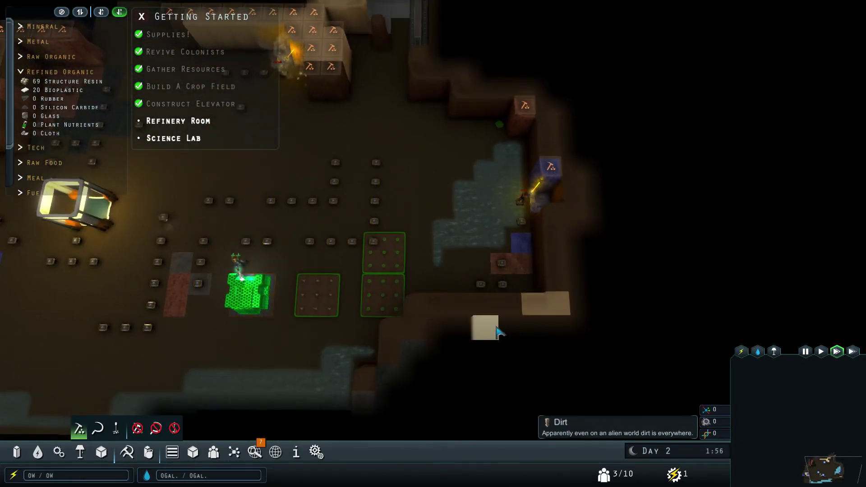
{"action": "mouse_move", "coordinate": [500, 317]}
{"action": "left_mouse_down"}
{"action": "mouse_move", "coordinate": [406, 305]}
{"action": "mouse_move", "coordinate": [522, 314]}
{"action": "mouse_move", "coordinate": [412, 355]}
{"action": "left_mouse_up"}
{"action": "left_click_drag", "start_coordinate": [555, 301], "coordinate": [392, 359]}
{"action": "left_click", "coordinate": [393, 359]}
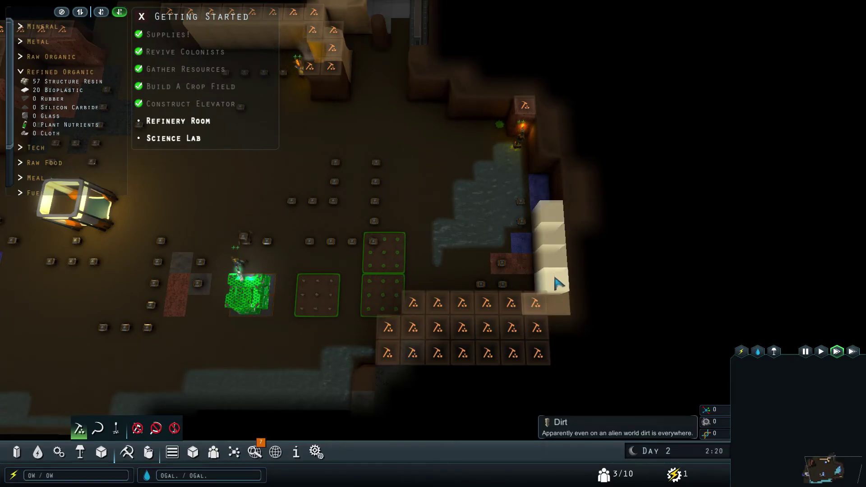
Step: Mark the eastern wall column for mining and return the view to the colony
{"action": "left_click_drag", "start_coordinate": [552, 219], "coordinate": [555, 285]}
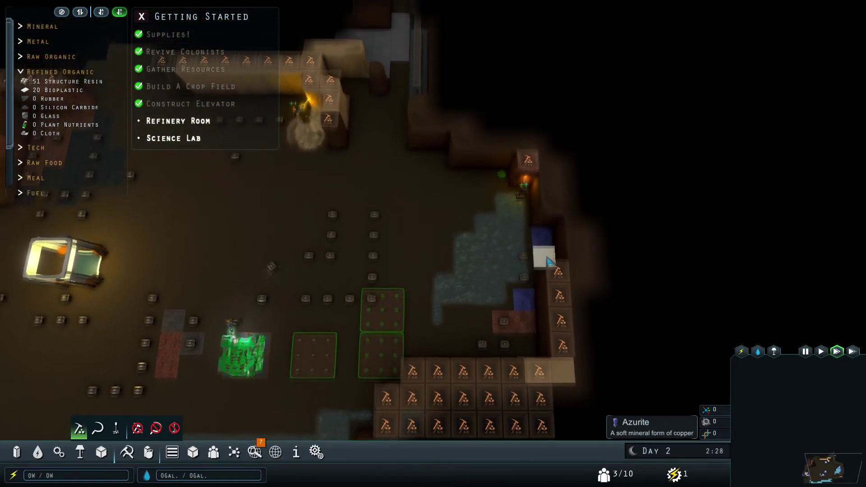
{"action": "scroll", "coordinate": [463, 224], "scroll_direction": "down", "scroll_amount": 3}
{"action": "mouse_move", "coordinate": [552, 217]}
{"action": "left_mouse_down"}
{"action": "mouse_move", "coordinate": [554, 157]}
{"action": "mouse_move", "coordinate": [436, 128]}
{"action": "left_mouse_up"}
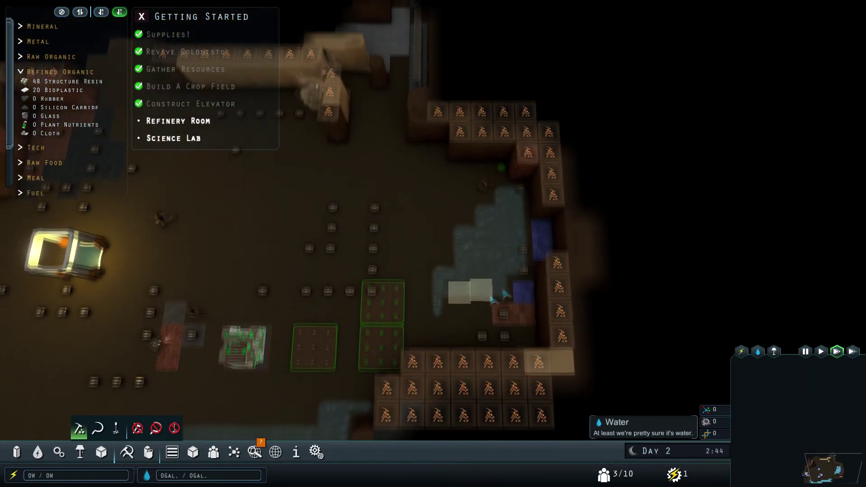
{"action": "left_click_drag", "start_coordinate": [477, 252], "coordinate": [578, 268]}
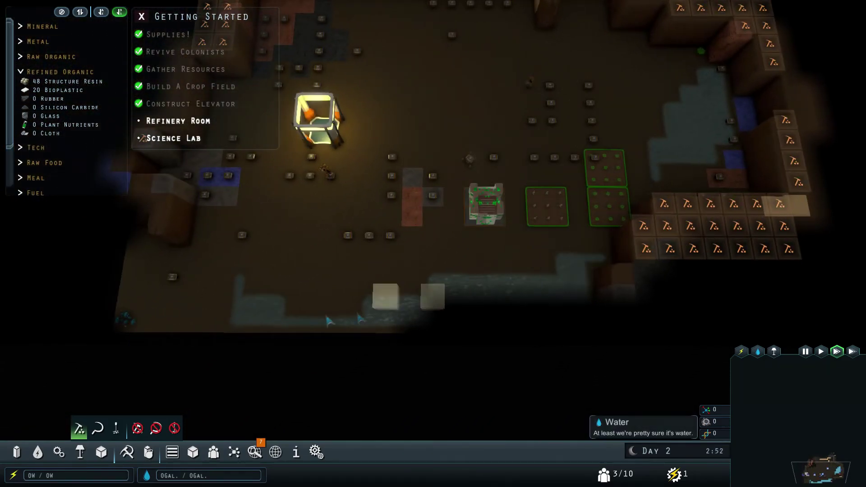
{"action": "scroll", "coordinate": [557, 334], "scroll_direction": "up", "scroll_amount": 2}
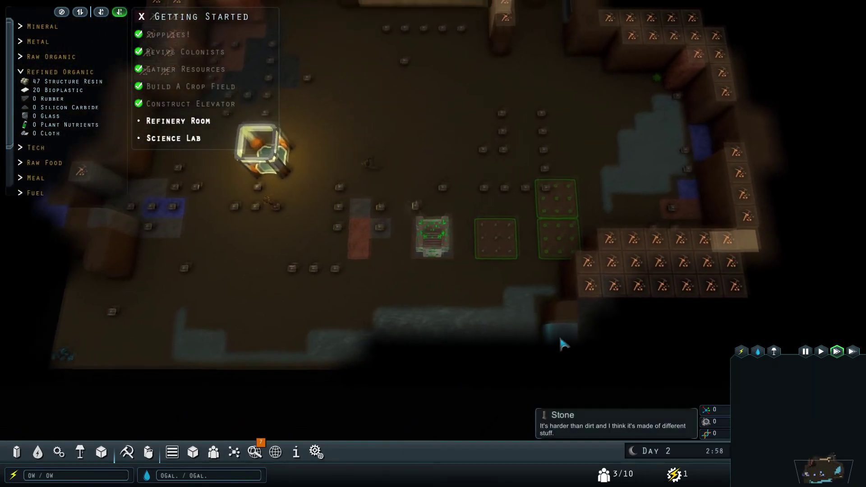
{"action": "scroll", "coordinate": [558, 333], "scroll_direction": "up", "scroll_amount": 2}
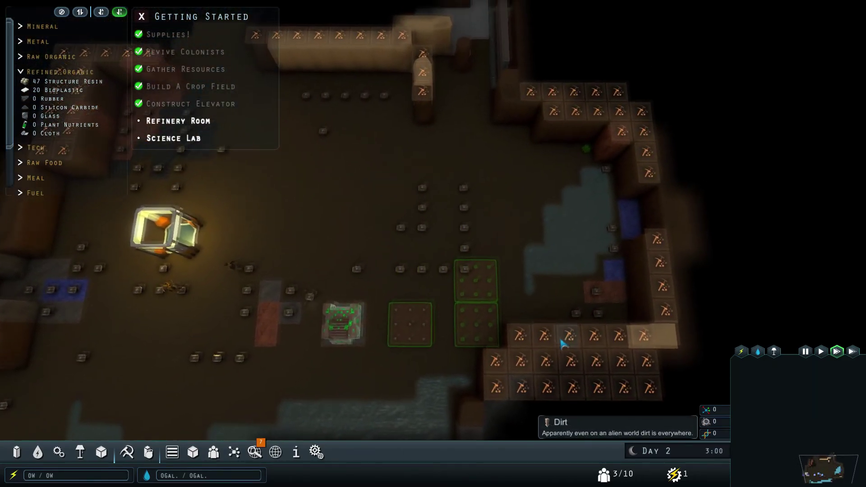
{"action": "left_click_drag", "start_coordinate": [474, 203], "coordinate": [515, 236]}
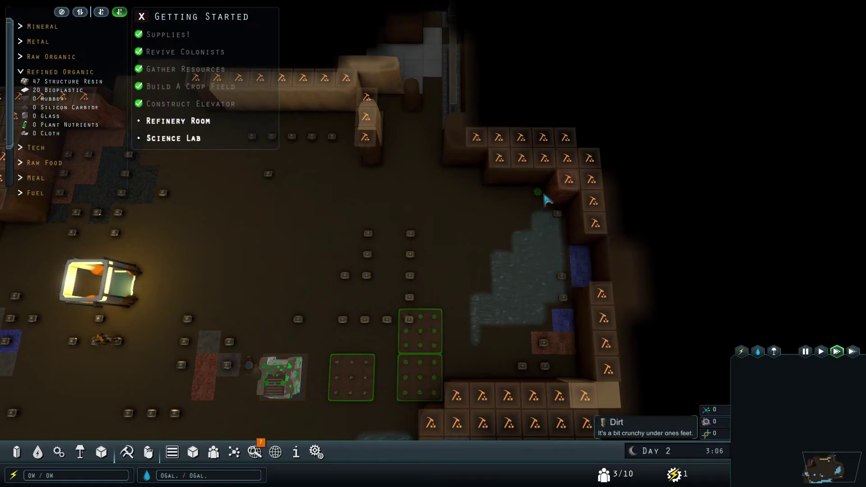
{"action": "scroll", "coordinate": [548, 197], "scroll_direction": "down", "scroll_amount": 2}
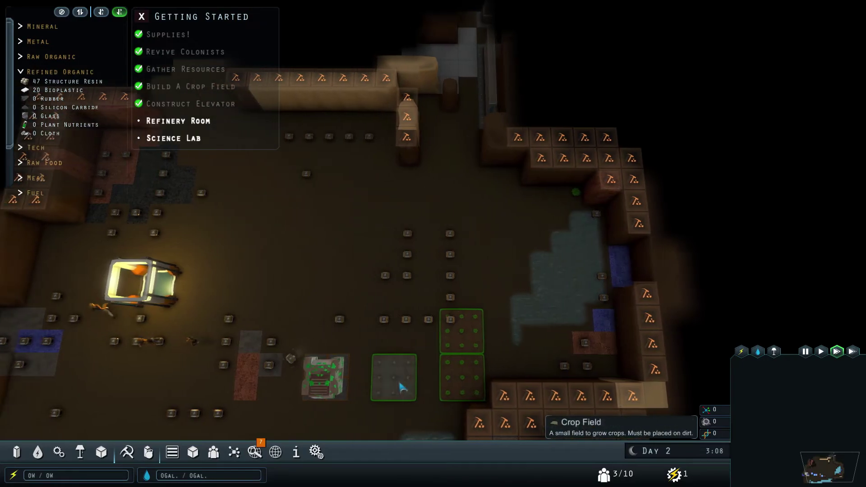
{"action": "left_click_drag", "start_coordinate": [547, 198], "coordinate": [305, 238]}
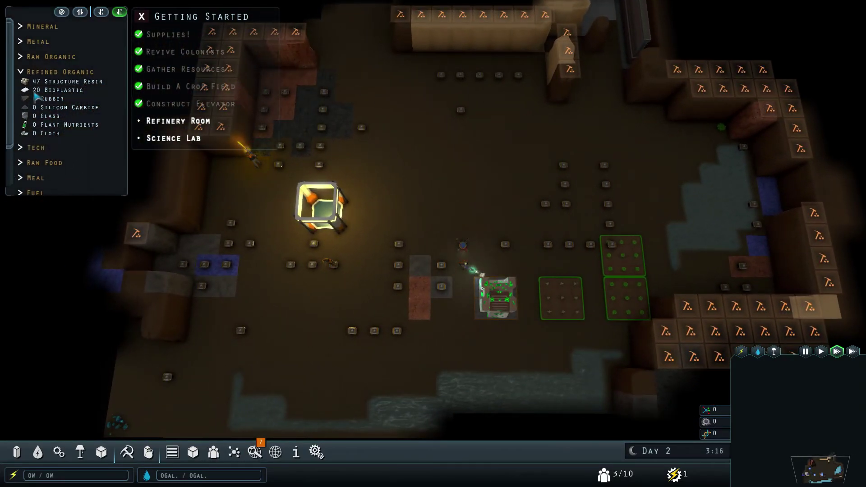
{"action": "left_click", "coordinate": [22, 71]}
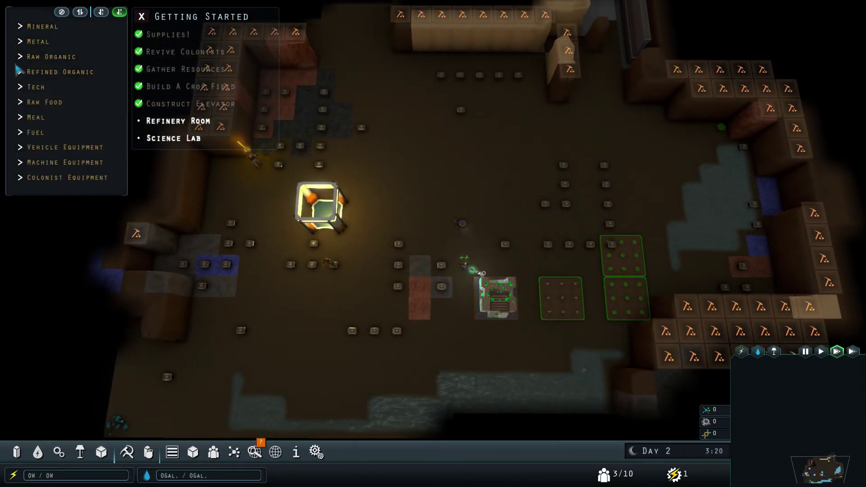
{"action": "left_click", "coordinate": [24, 118]}
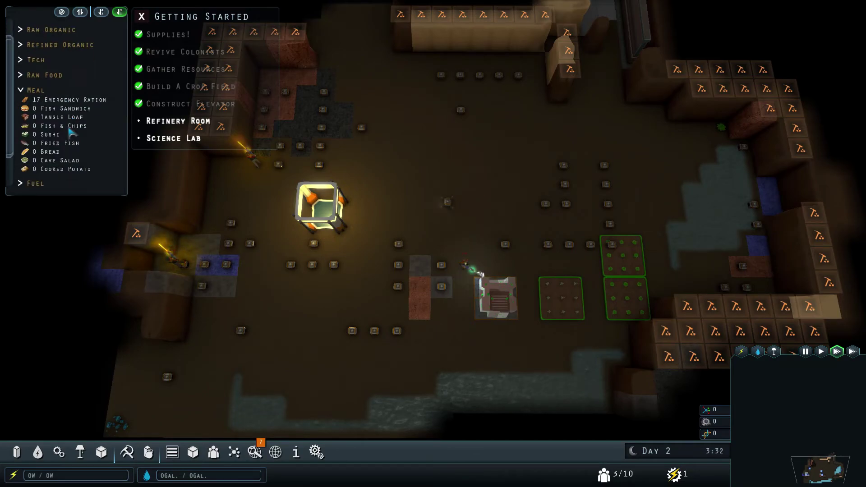
{"action": "left_click", "coordinate": [22, 90]}
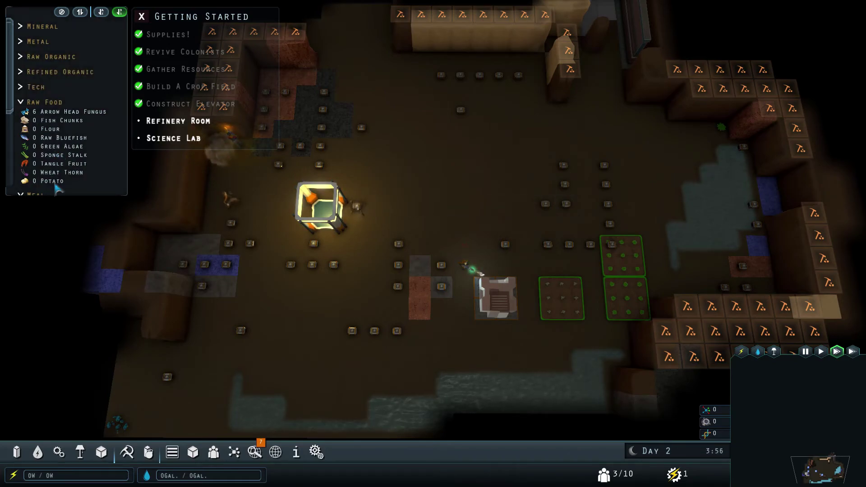
{"action": "scroll", "coordinate": [541, 285], "scroll_direction": "down", "scroll_amount": 3}
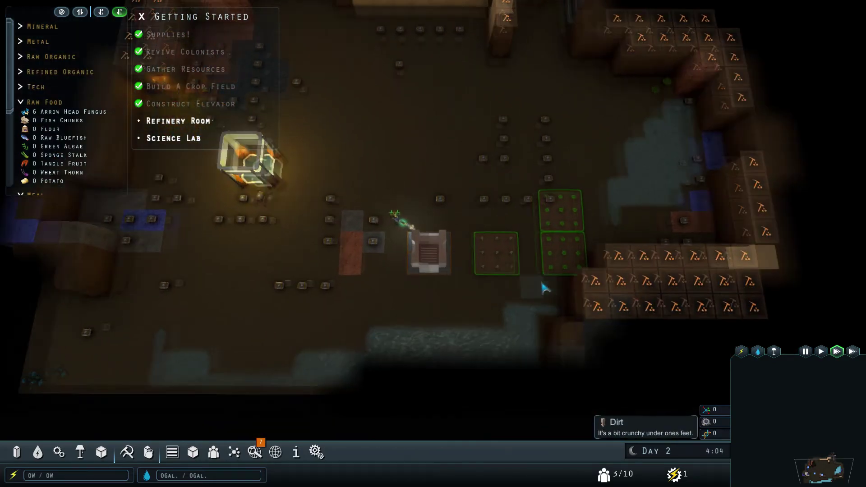
{"action": "scroll", "coordinate": [545, 289], "scroll_direction": "up", "scroll_amount": 3}
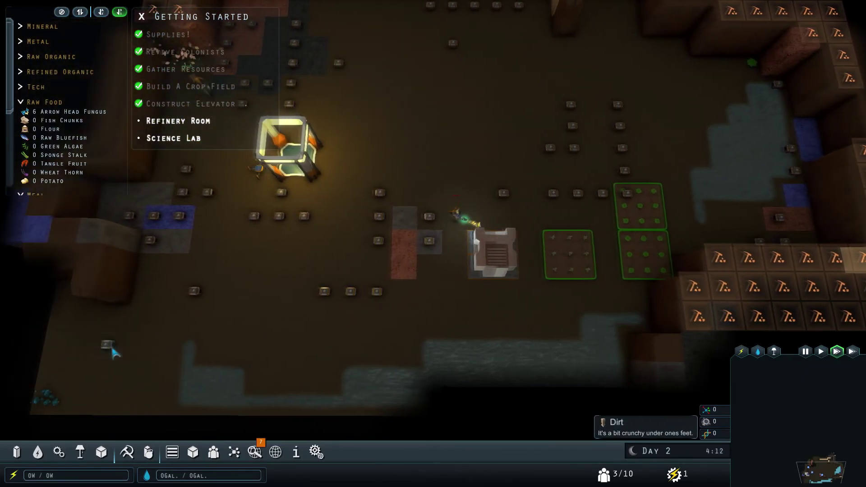
{"action": "left_click_drag", "start_coordinate": [111, 349], "coordinate": [137, 348]}
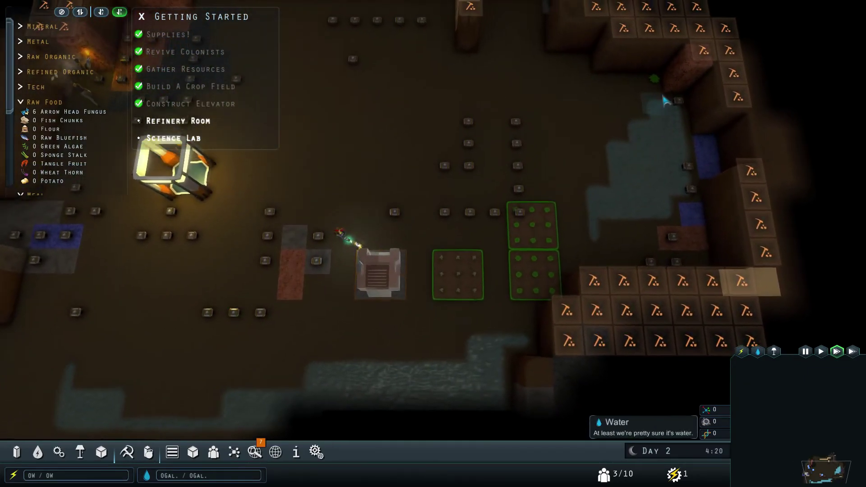
{"action": "scroll", "coordinate": [539, 238], "scroll_direction": "up", "scroll_amount": 3}
{"action": "scroll", "coordinate": [457, 230], "scroll_direction": "up", "scroll_amount": 2}
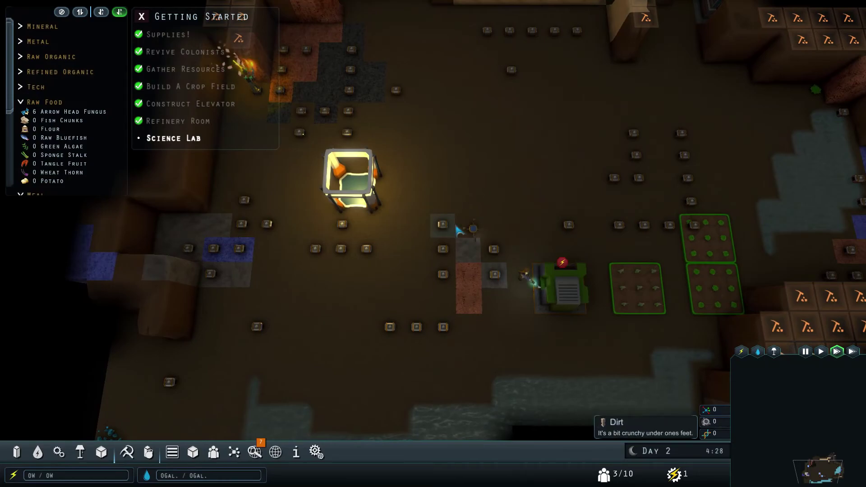
{"action": "scroll", "coordinate": [458, 230], "scroll_direction": "up", "scroll_amount": 2}
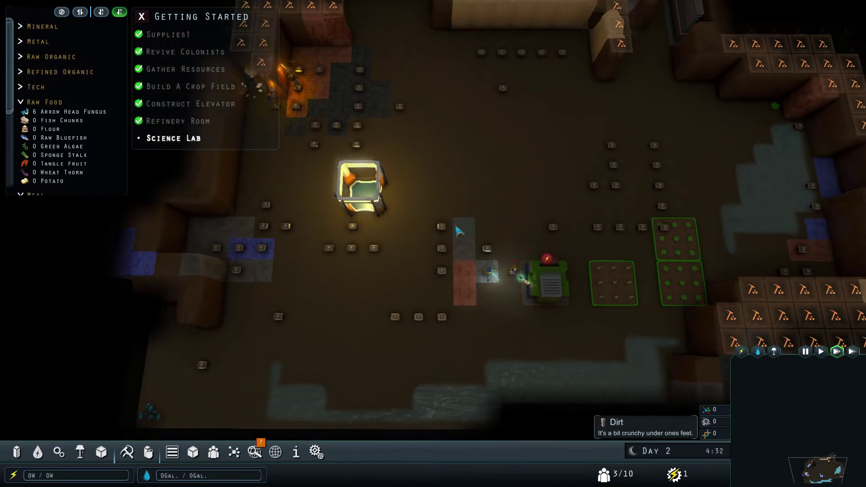
{"action": "scroll", "coordinate": [458, 230], "scroll_direction": "up", "scroll_amount": 2}
{"action": "scroll", "coordinate": [458, 230], "scroll_direction": "up", "scroll_amount": 2}
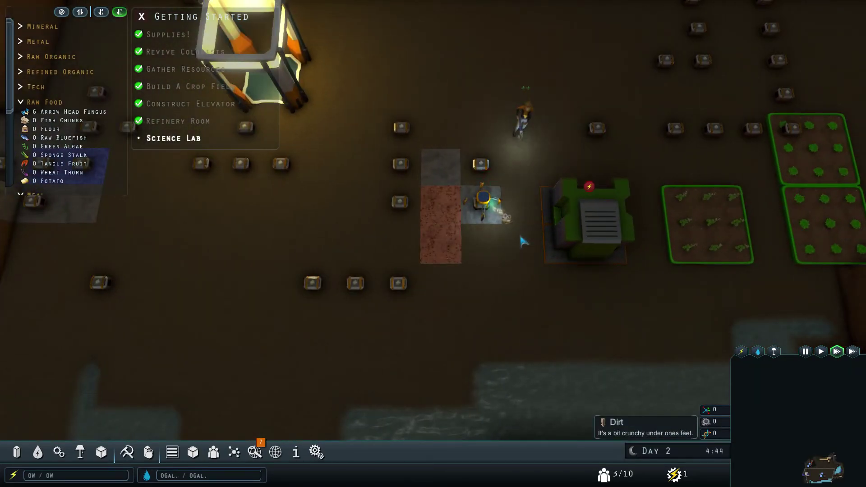
{"action": "scroll", "coordinate": [522, 240], "scroll_direction": "down", "scroll_amount": 3}
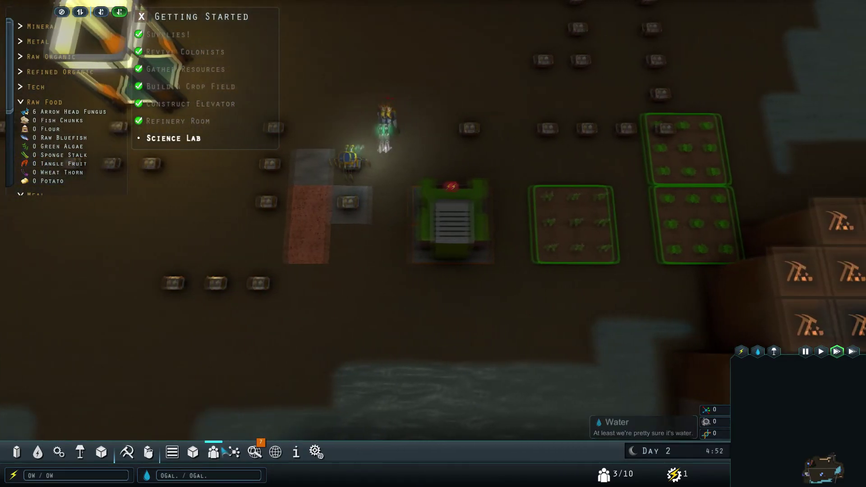
{"action": "scroll", "coordinate": [406, 285], "scroll_direction": "down", "scroll_amount": 3}
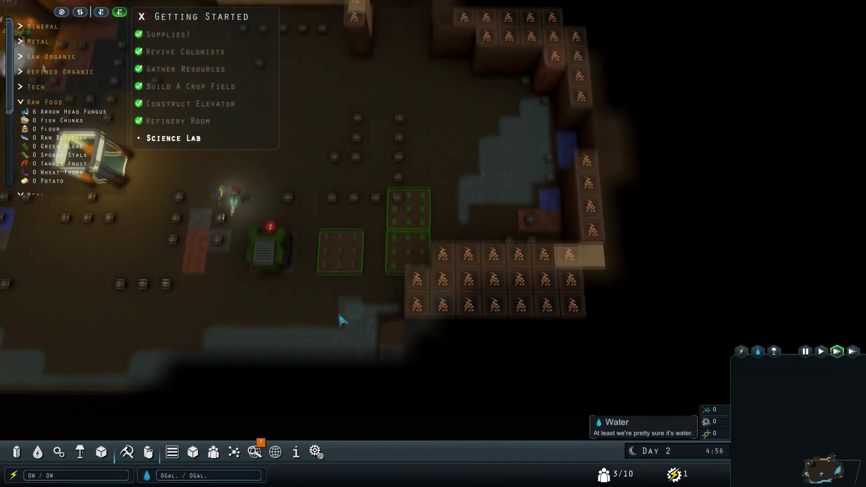
{"action": "key", "text": "w"}
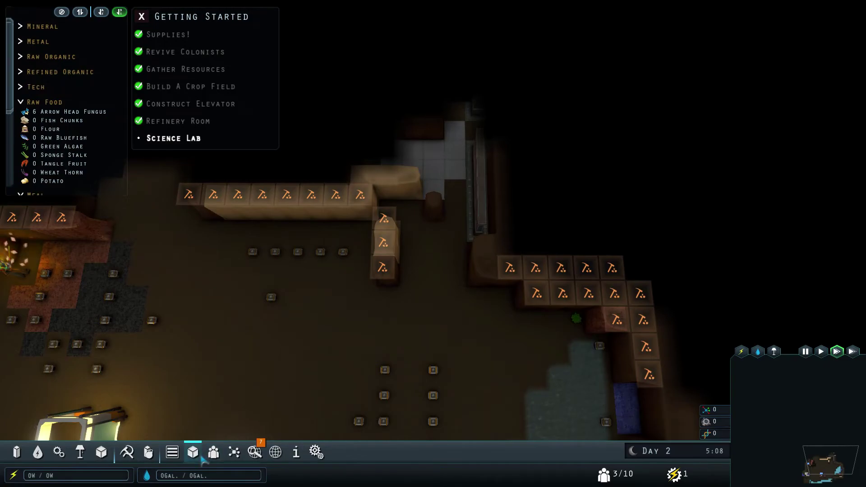
Step: Lay five power conduit segments along the wall beside the elevator shaft
{"action": "left_click", "coordinate": [127, 452]}
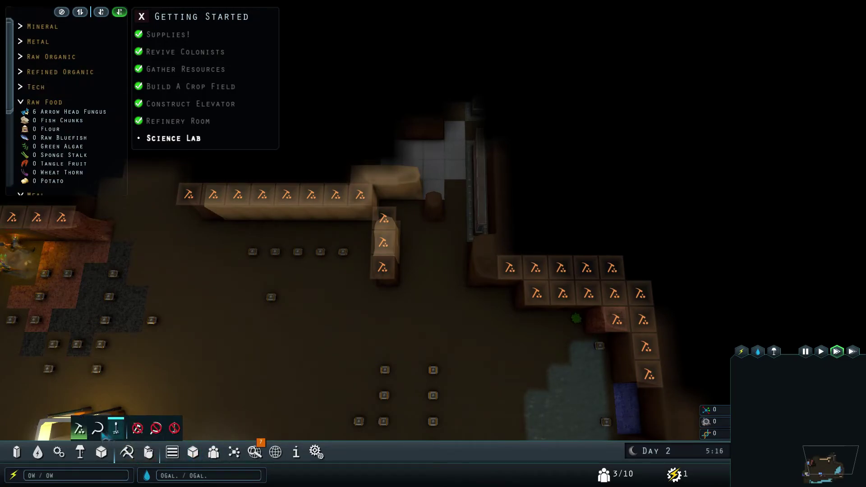
{"action": "left_click", "coordinate": [149, 452]}
{"action": "scroll", "coordinate": [433, 243], "scroll_direction": "up", "scroll_amount": 2}
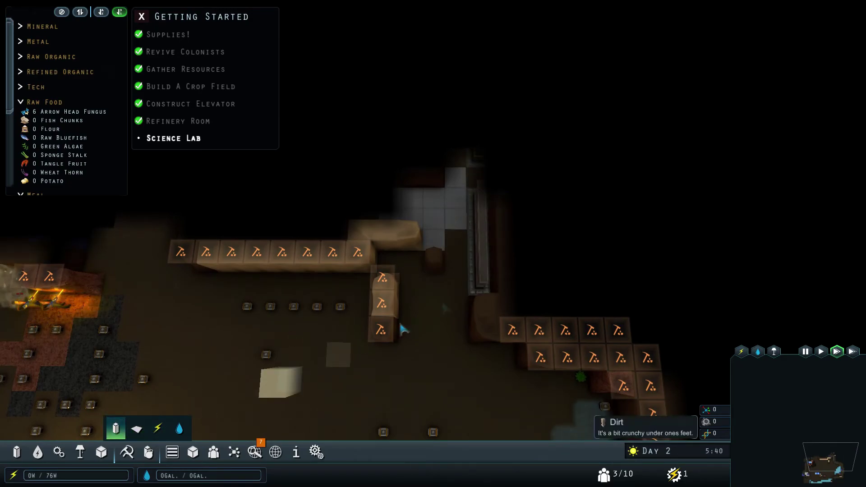
{"action": "left_click", "coordinate": [137, 428]}
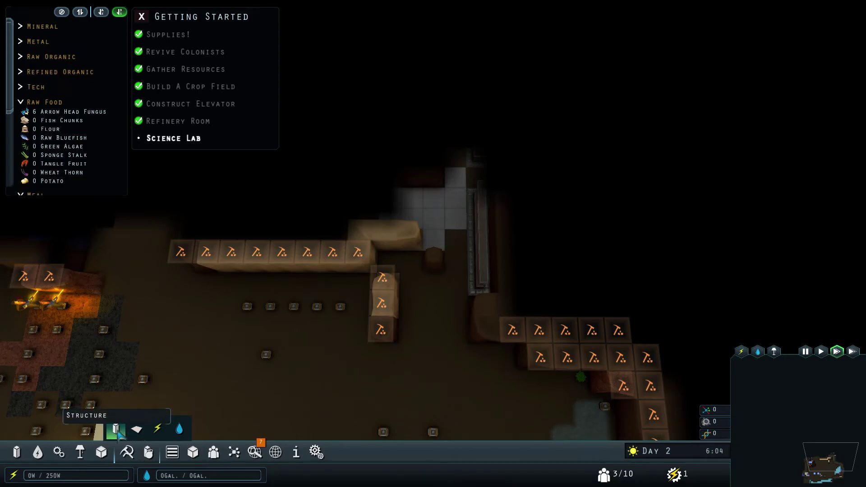
{"action": "left_click", "coordinate": [157, 429]}
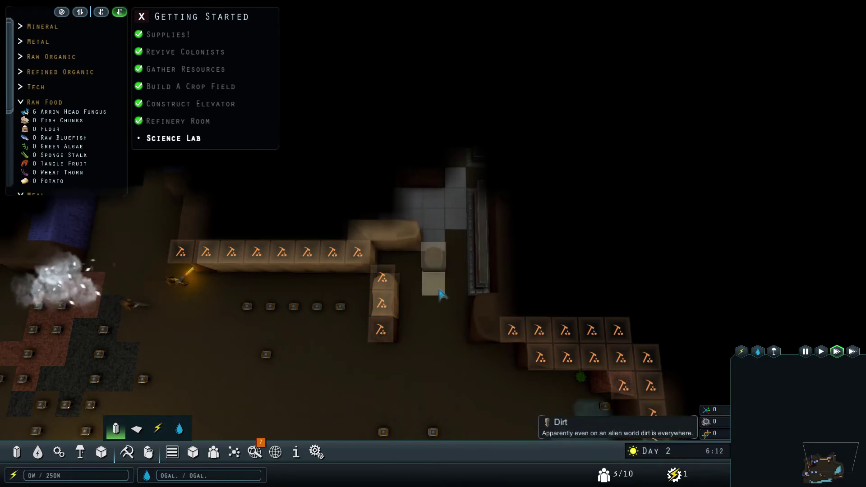
{"action": "left_click_drag", "start_coordinate": [482, 191], "coordinate": [483, 281]}
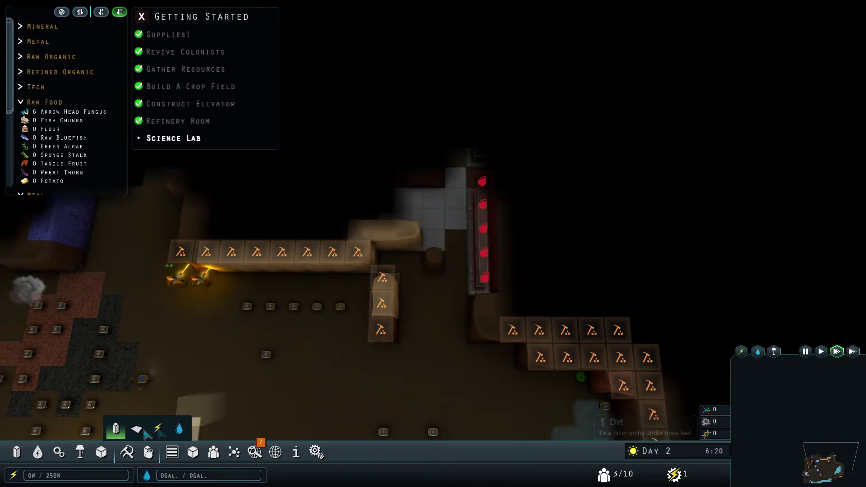
Step: Switch to the water conduit tool, view the refiner and crops, and pause
{"action": "left_click", "coordinate": [179, 428]}
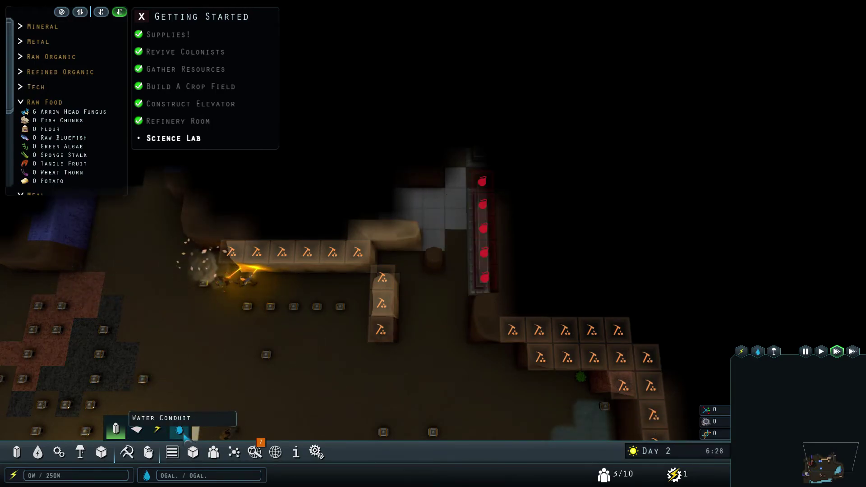
{"action": "scroll", "coordinate": [542, 391], "scroll_direction": "down", "scroll_amount": 2}
{"action": "key", "text": "s"}
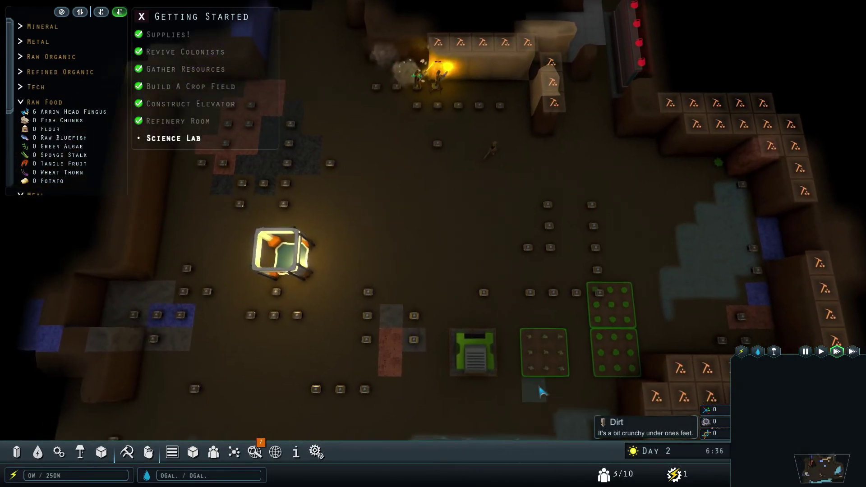
{"action": "key", "text": "w"}
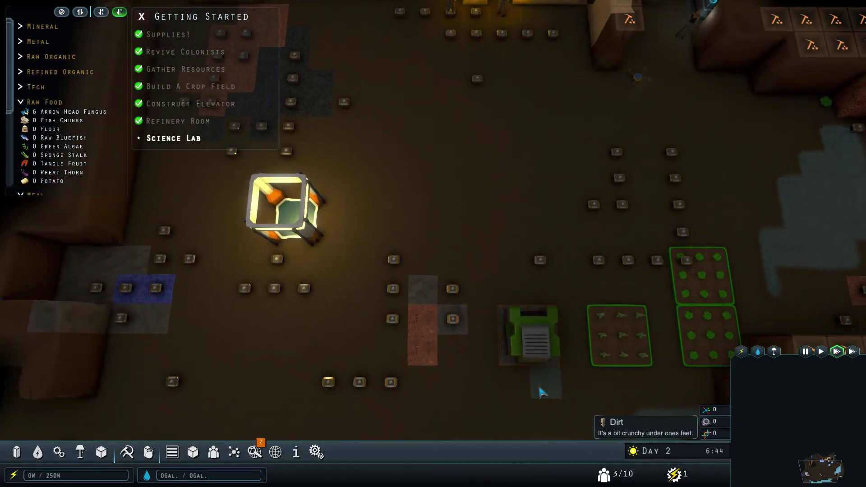
{"action": "key", "text": "w"}
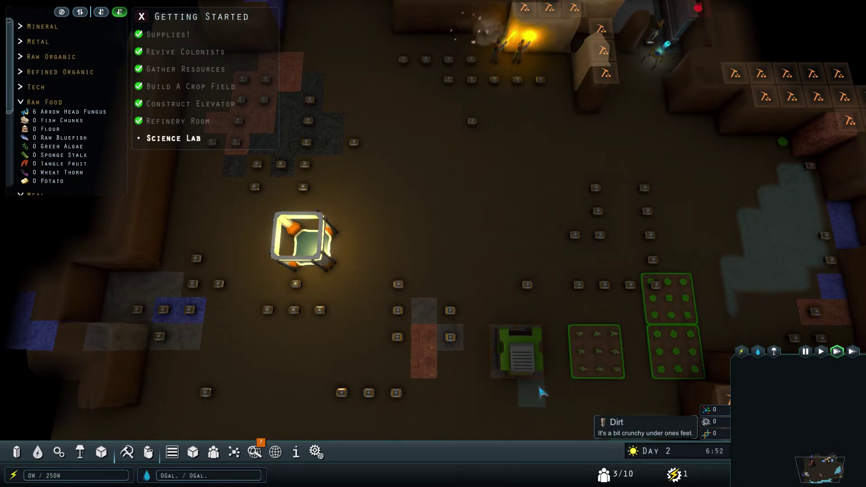
{"action": "key", "text": "space"}
Step: In the Colonists overview, set the first colonist's tertiary job role to Hauler
{"action": "left_click", "coordinate": [214, 452]}
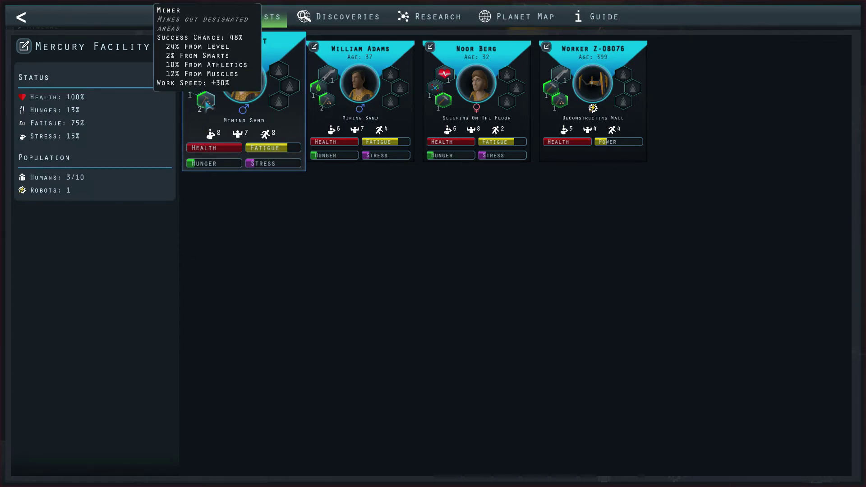
{"action": "left_click", "coordinate": [277, 101]}
{"action": "scroll", "coordinate": [467, 256], "scroll_direction": "down", "scroll_amount": 3}
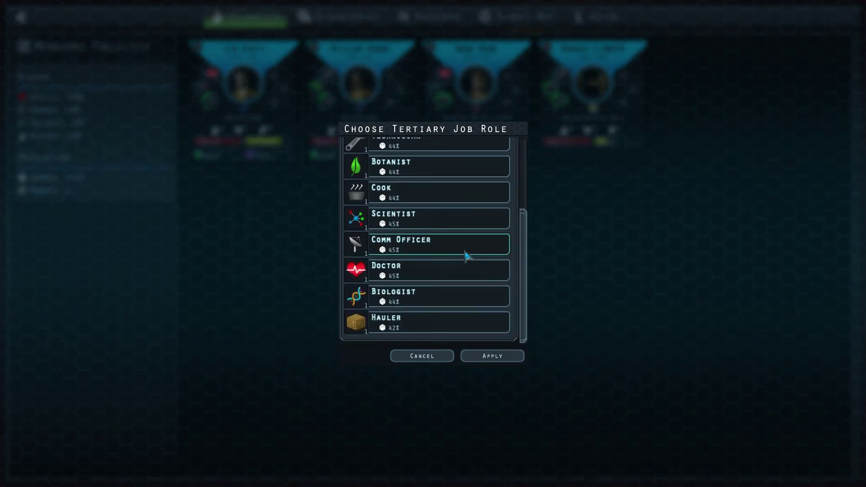
{"action": "left_click", "coordinate": [440, 322]}
{"action": "left_click", "coordinate": [492, 356]}
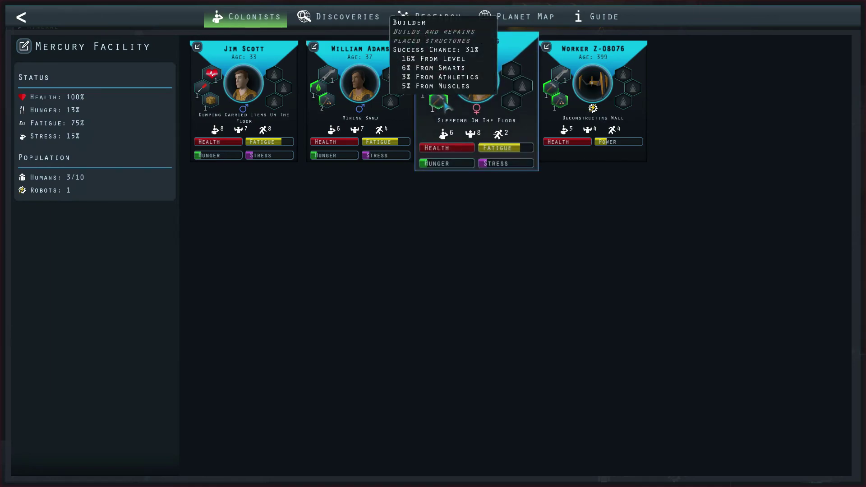
Step: Set the third colonist's tertiary job role to Builder and return to the base
{"action": "left_click", "coordinate": [445, 103]}
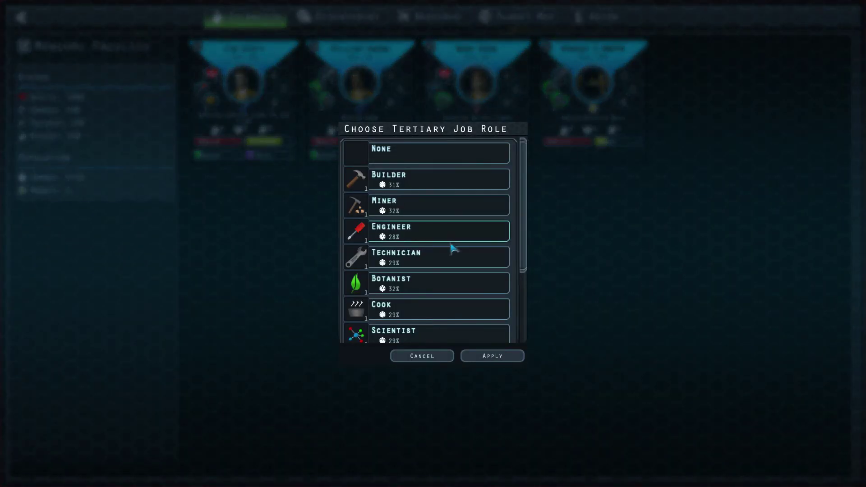
{"action": "scroll", "coordinate": [452, 247], "scroll_direction": "down", "scroll_amount": 2}
{"action": "scroll", "coordinate": [452, 247], "scroll_direction": "down", "scroll_amount": 2}
{"action": "scroll", "coordinate": [452, 248], "scroll_direction": "down", "scroll_amount": 2}
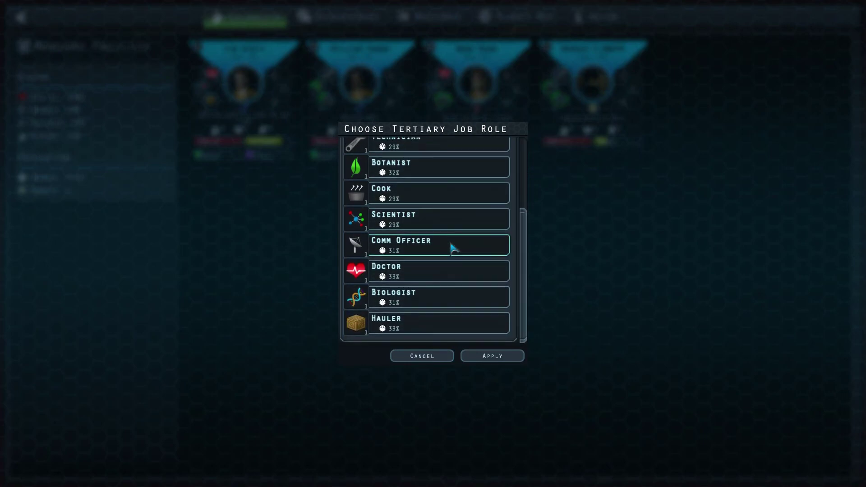
{"action": "scroll", "coordinate": [452, 247], "scroll_direction": "up", "scroll_amount": 2}
{"action": "scroll", "coordinate": [452, 248], "scroll_direction": "up", "scroll_amount": 2}
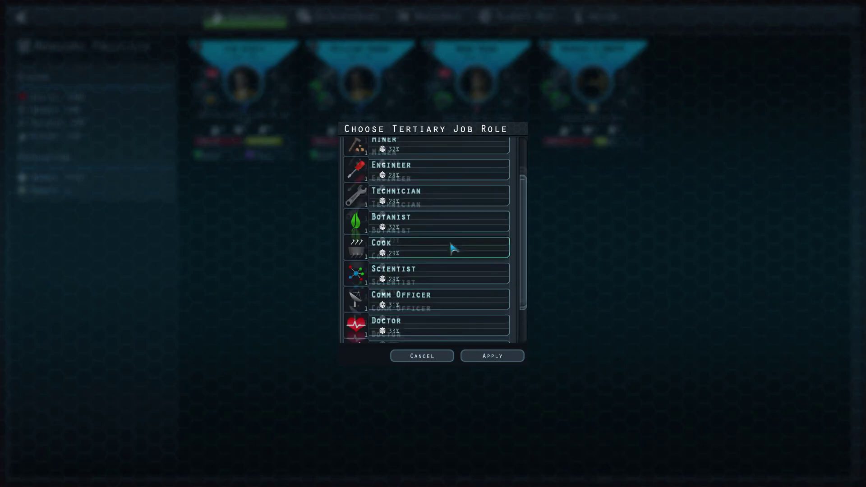
{"action": "scroll", "coordinate": [452, 248], "scroll_direction": "up", "scroll_amount": 2}
{"action": "scroll", "coordinate": [452, 248], "scroll_direction": "up", "scroll_amount": 2}
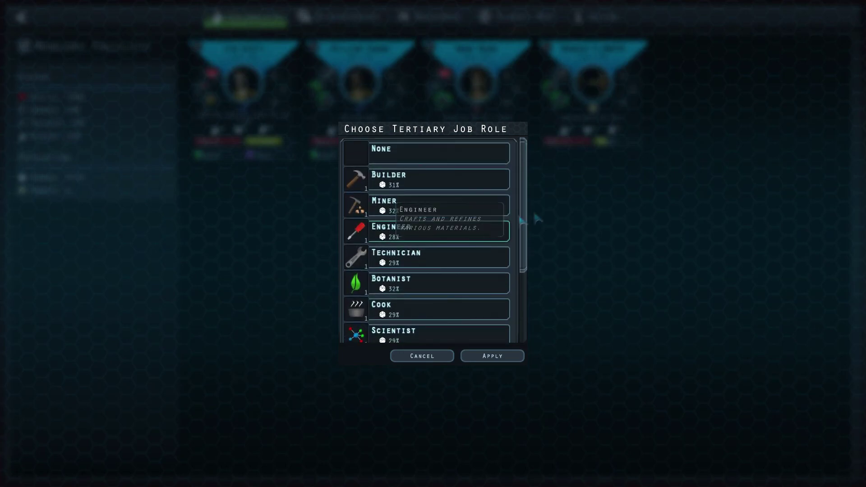
{"action": "left_click", "coordinate": [425, 178]}
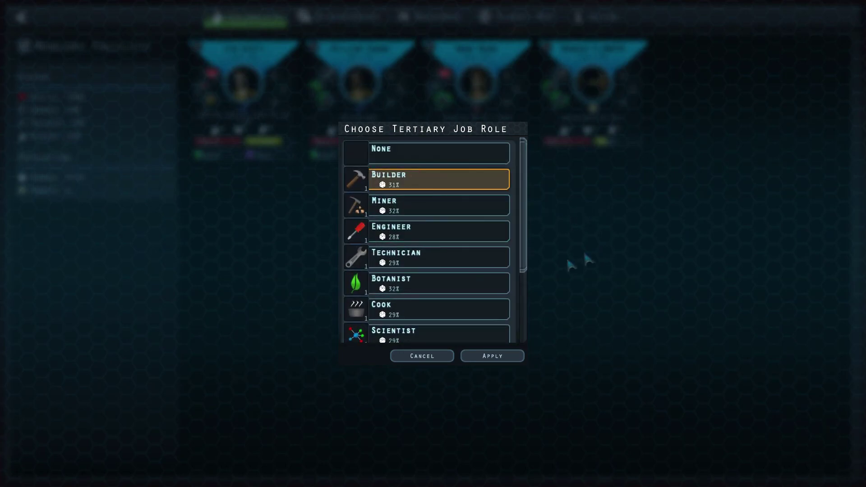
{"action": "left_click", "coordinate": [492, 356]}
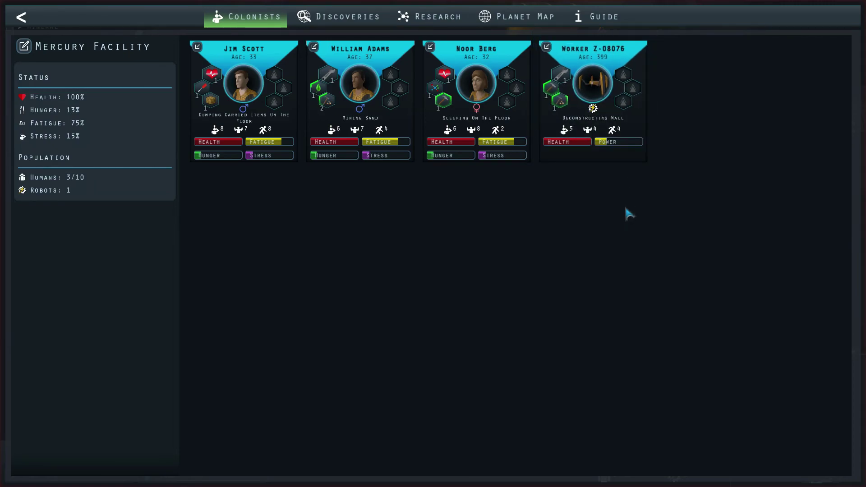
{"action": "key", "text": "Escape"}
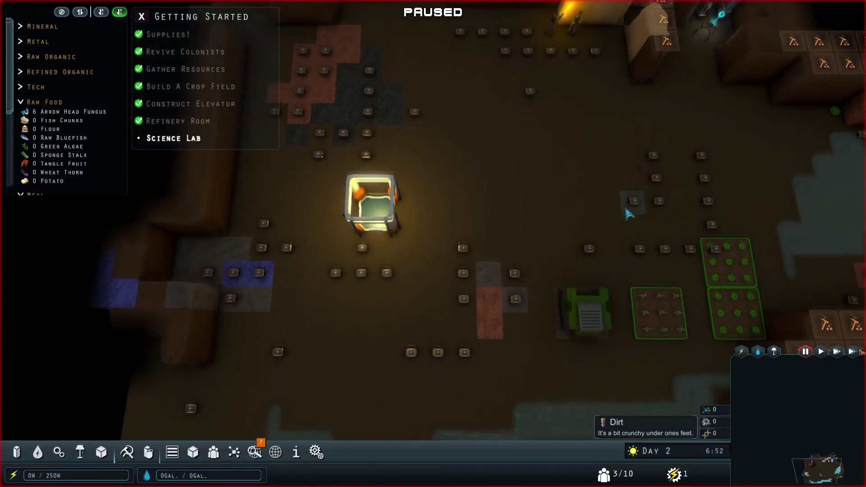
{"action": "scroll", "coordinate": [559, 236], "scroll_direction": "up", "scroll_amount": 3}
{"action": "scroll", "coordinate": [559, 236], "scroll_direction": "up", "scroll_amount": 2}
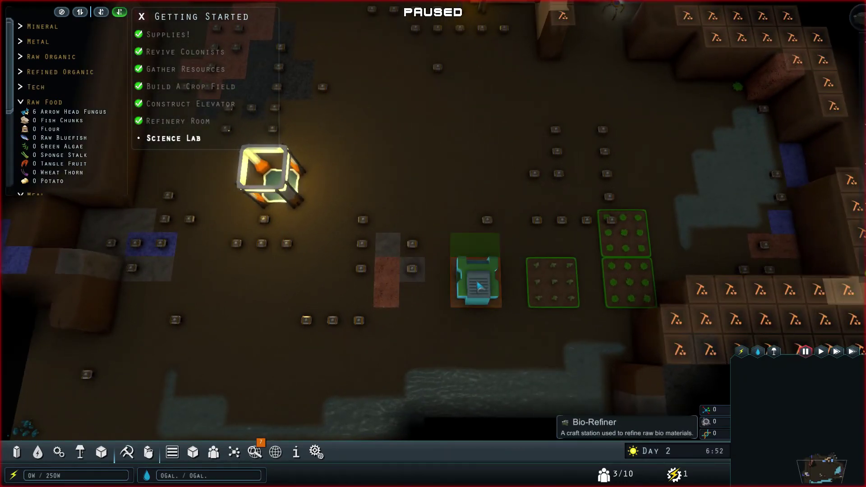
Step: Add a Bio-Refiner Structure Resin order of type Craft If Below X Amount, set to 100
{"action": "left_click", "coordinate": [465, 283]}
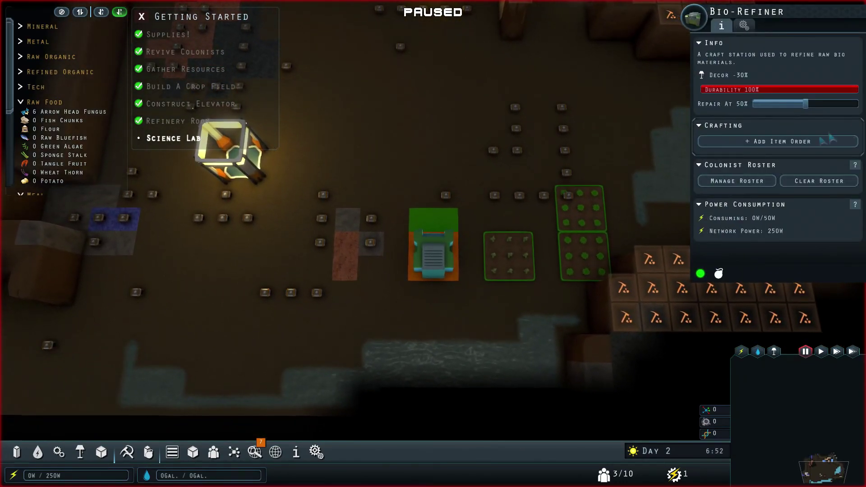
{"action": "left_click", "coordinate": [778, 140]}
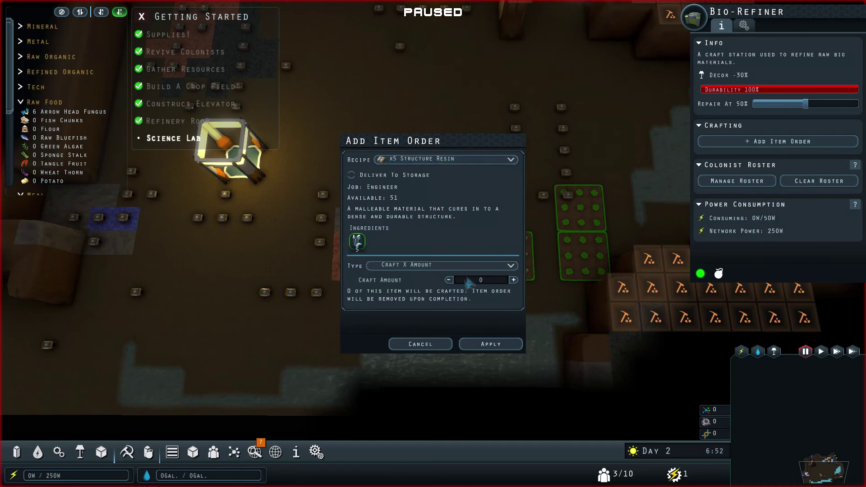
{"action": "left_click", "coordinate": [512, 265]}
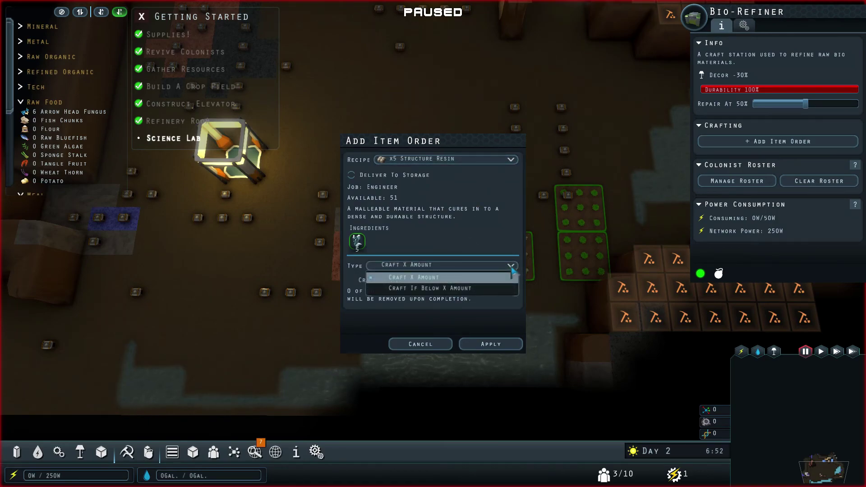
{"action": "left_click", "coordinate": [460, 289]}
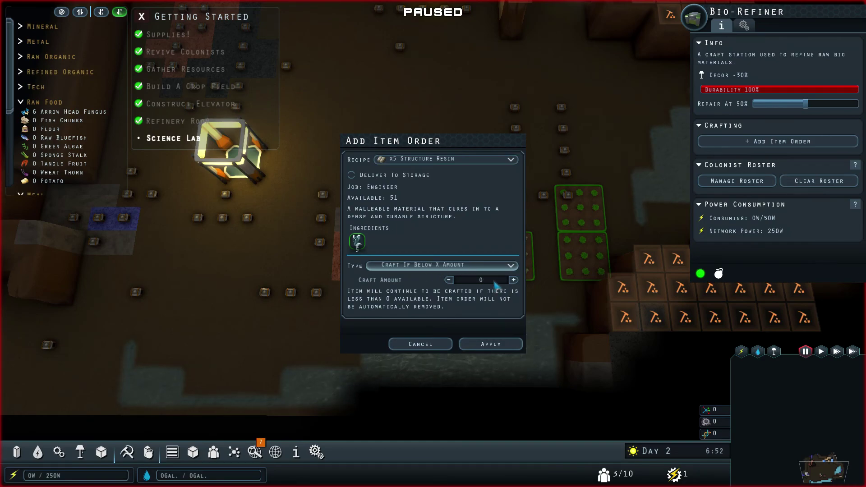
{"action": "left_click", "coordinate": [480, 280]}
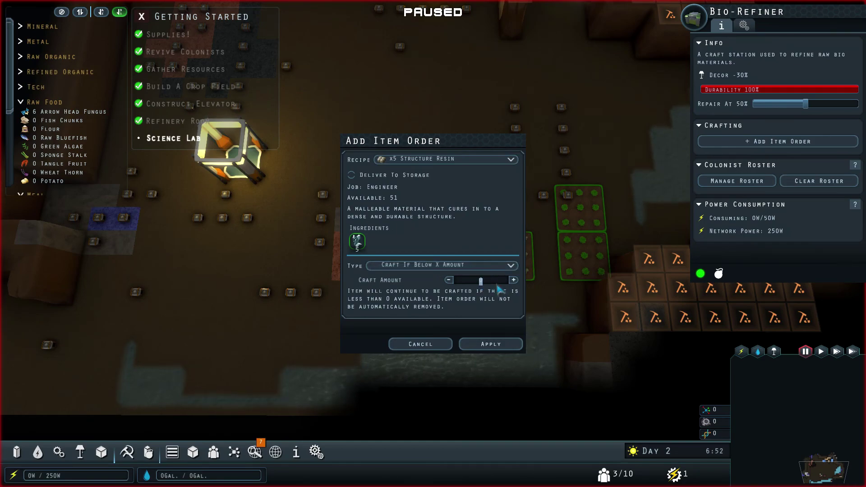
{"action": "type", "text": "100"}
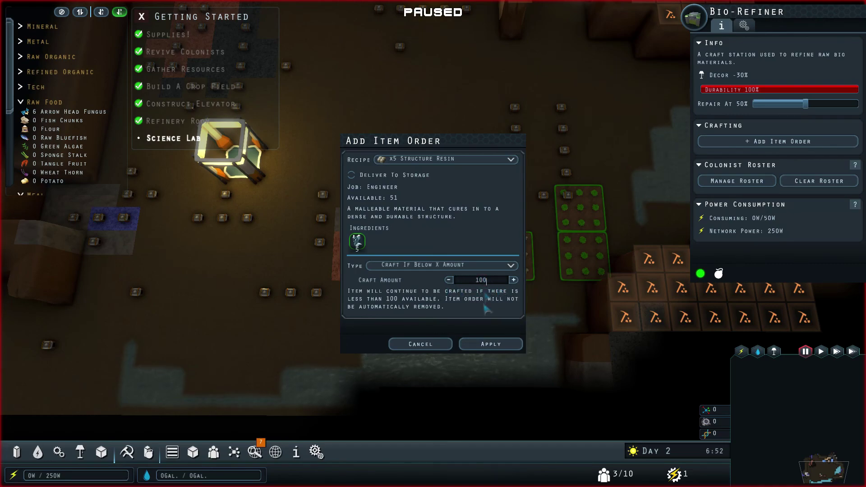
{"action": "left_click", "coordinate": [491, 344]}
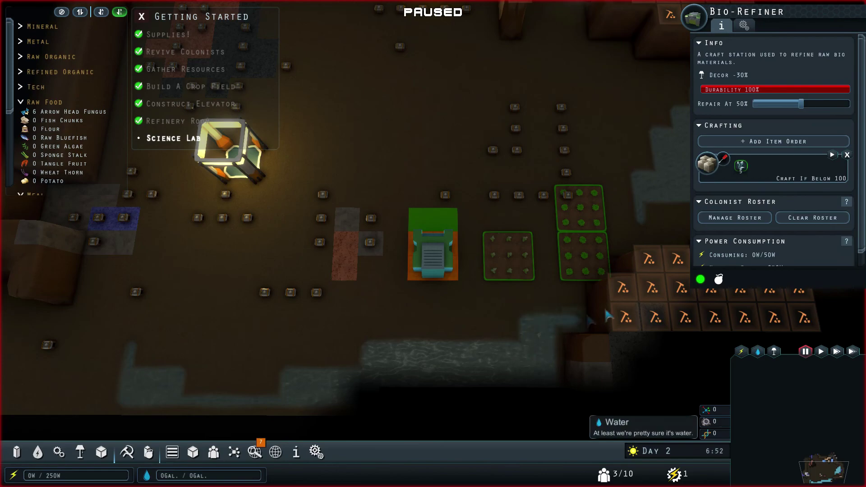
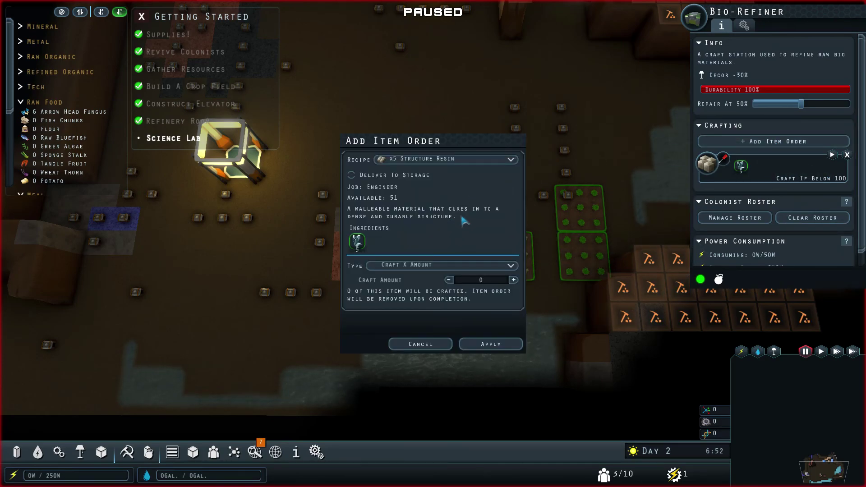
Step: Add an x1 Bioplastic order set to Craft If Below X Amount at 50
{"action": "left_click", "coordinate": [473, 159]}
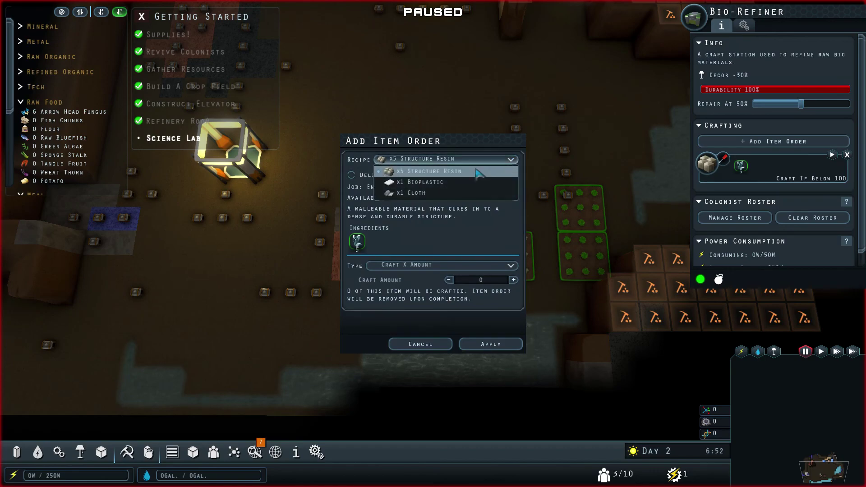
{"action": "left_click", "coordinate": [467, 183]}
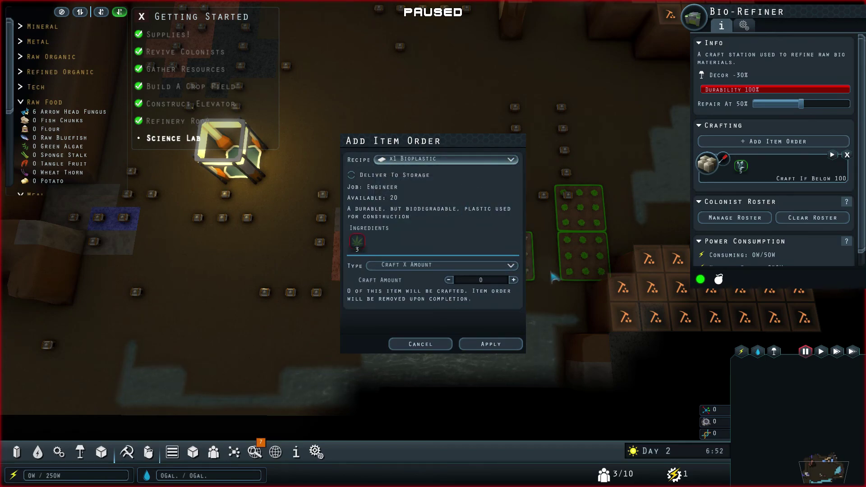
{"action": "left_click", "coordinate": [511, 265]}
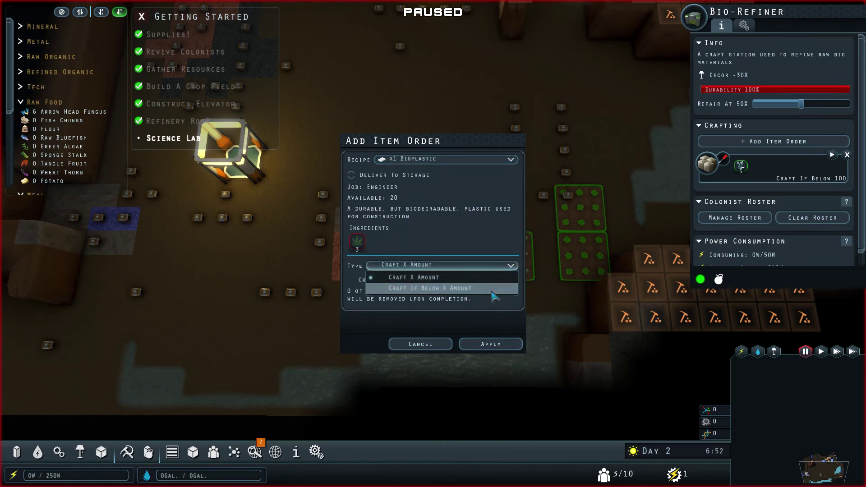
{"action": "left_click", "coordinate": [439, 289]}
{"action": "left_click", "coordinate": [482, 280]}
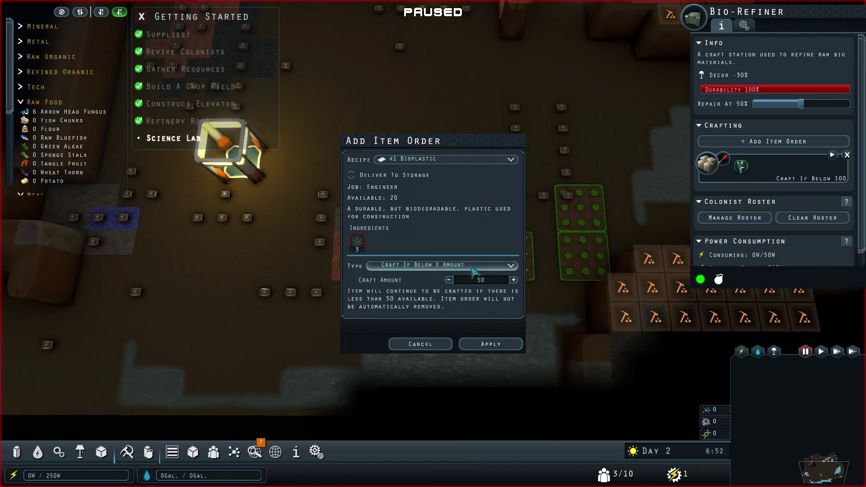
{"action": "left_click", "coordinate": [491, 344]}
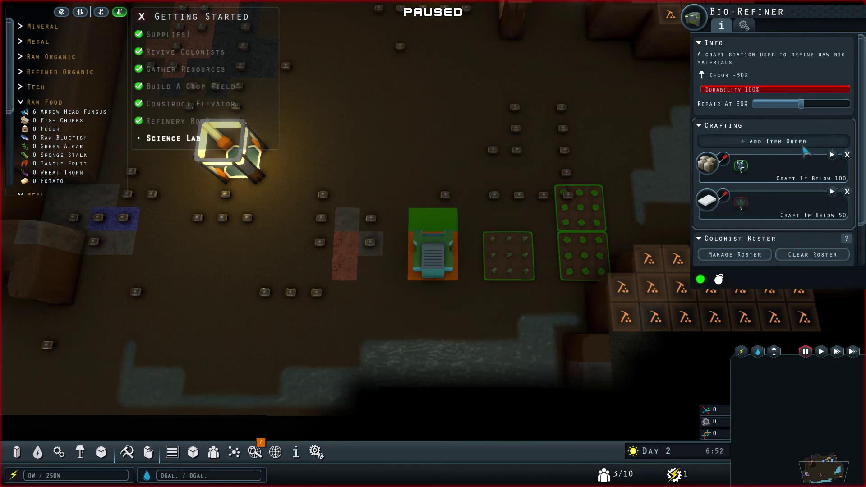
{"action": "left_click", "coordinate": [778, 141]}
Step: Add an x1 Cloth order crafting below 20, then pause and resume the resin order
{"action": "left_click", "coordinate": [508, 159]}
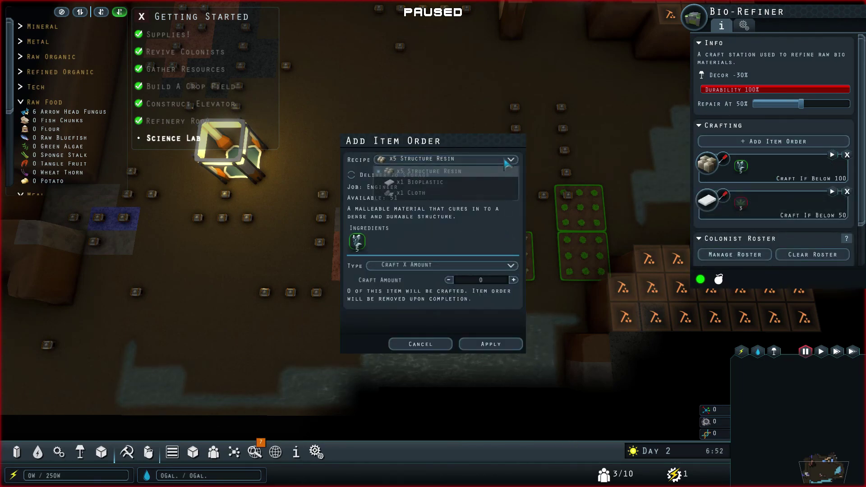
{"action": "left_click", "coordinate": [472, 194]}
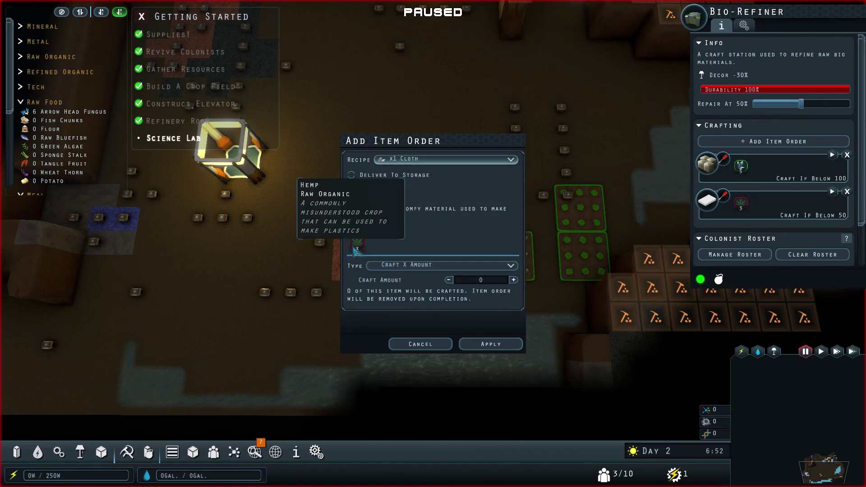
{"action": "left_click", "coordinate": [510, 266]}
{"action": "left_click", "coordinate": [474, 288]}
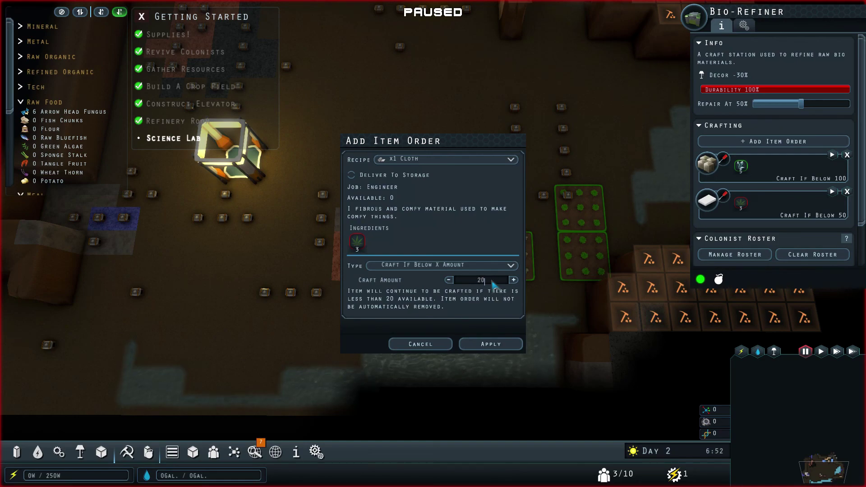
{"action": "left_click", "coordinate": [491, 344]}
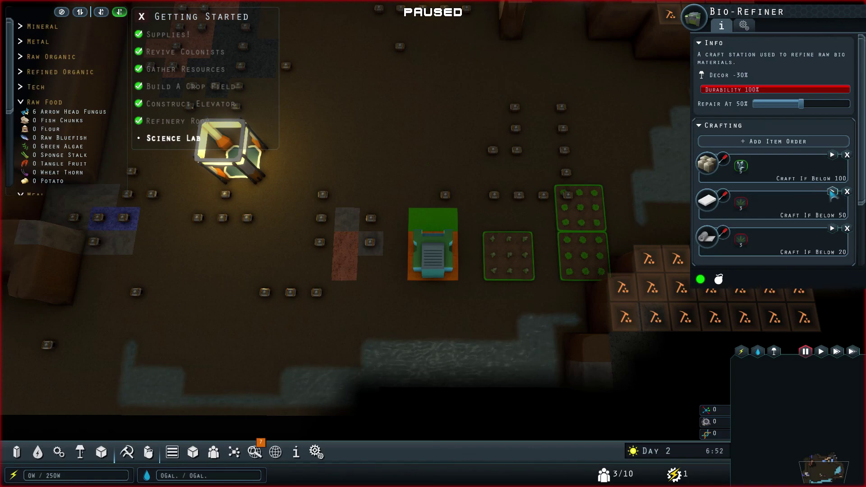
{"action": "left_click", "coordinate": [833, 154]}
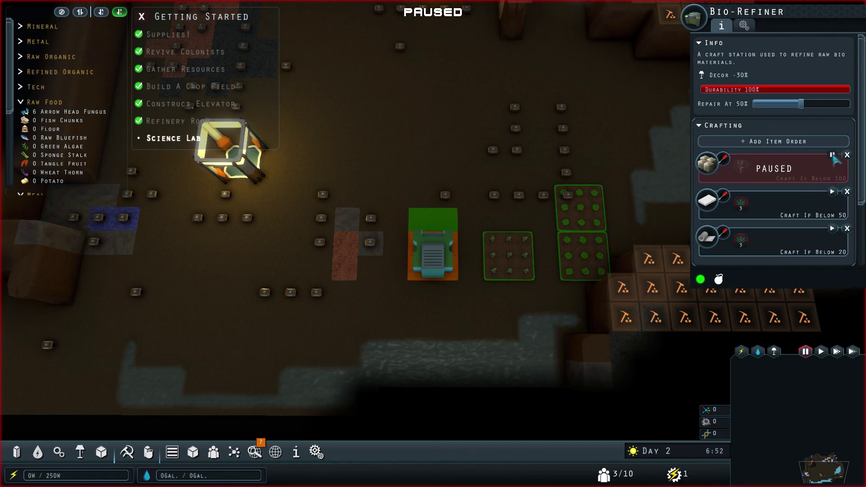
{"action": "left_click", "coordinate": [832, 154]}
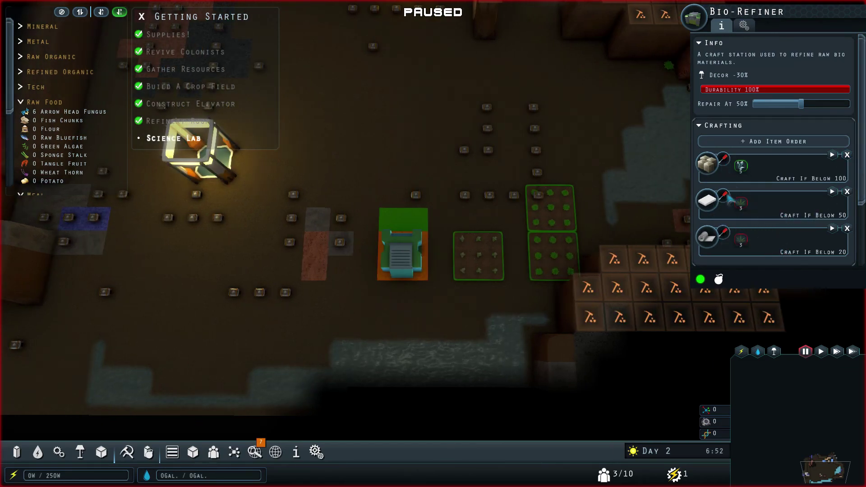
{"action": "scroll", "coordinate": [586, 109], "scroll_direction": "up", "scroll_amount": 1}
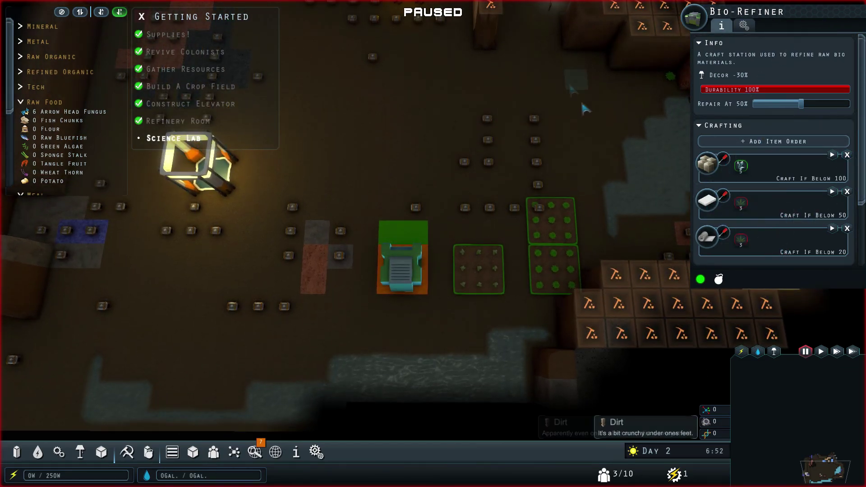
Step: Deselect the Bio-Refiner, unpause the game and pan the camera around the base
{"action": "left_click", "coordinate": [585, 109]}
{"action": "key", "text": "a"}
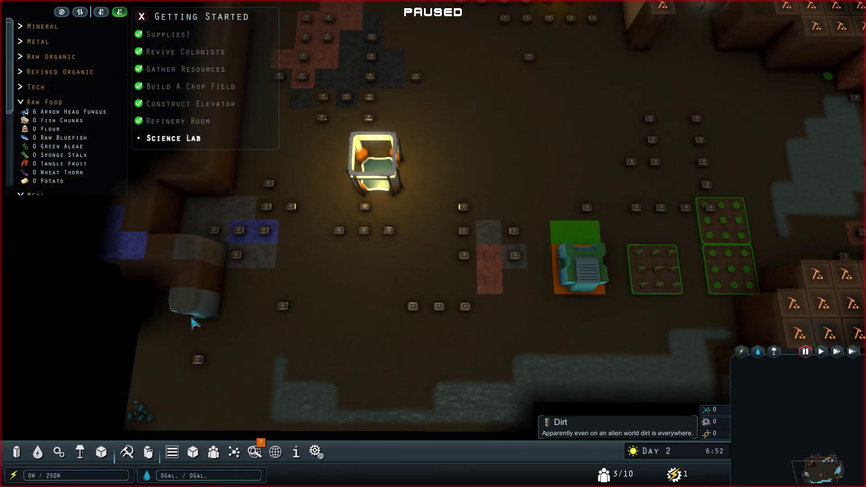
{"action": "scroll", "coordinate": [433, 244], "scroll_direction": "down", "scroll_amount": 2}
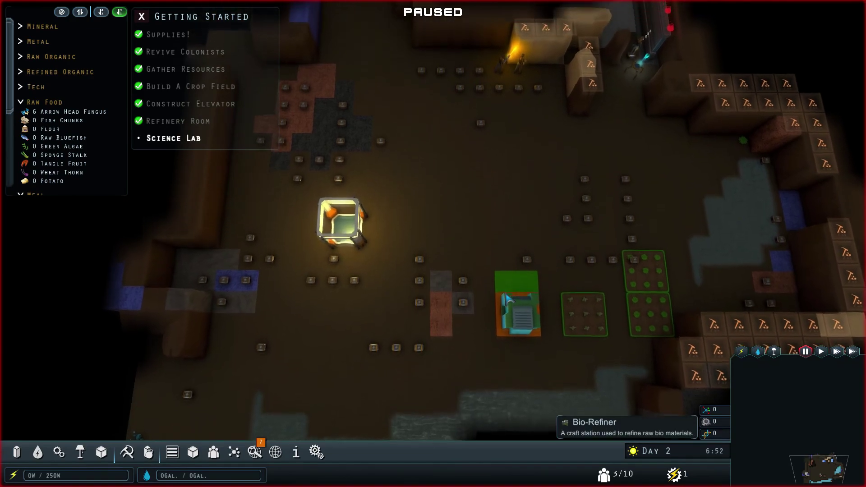
{"action": "key", "text": "w"}
{"action": "key", "text": "space"}
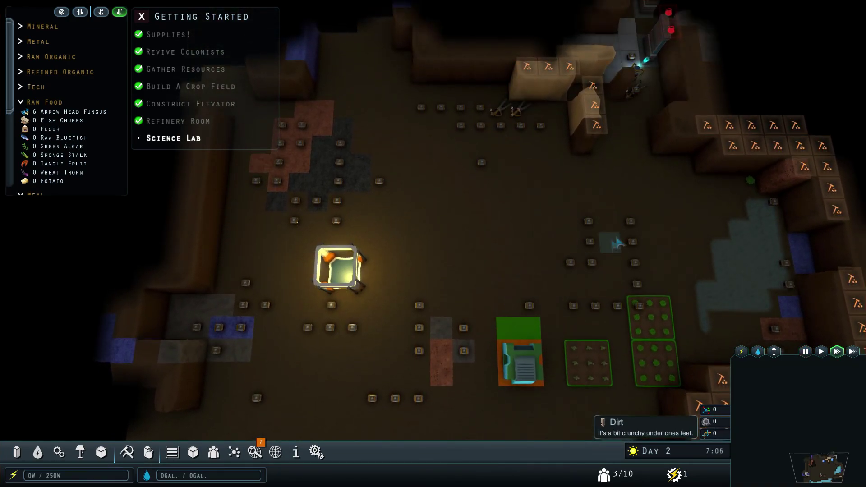
{"action": "key", "text": "w"}
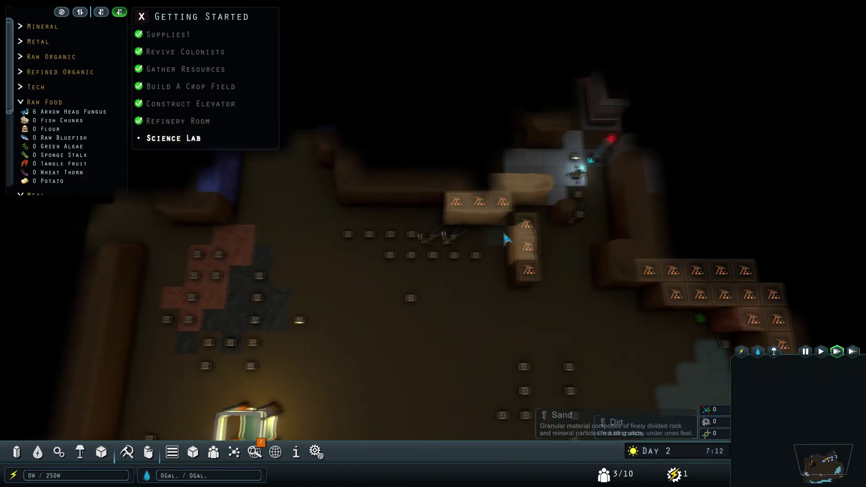
{"action": "key", "text": "s"}
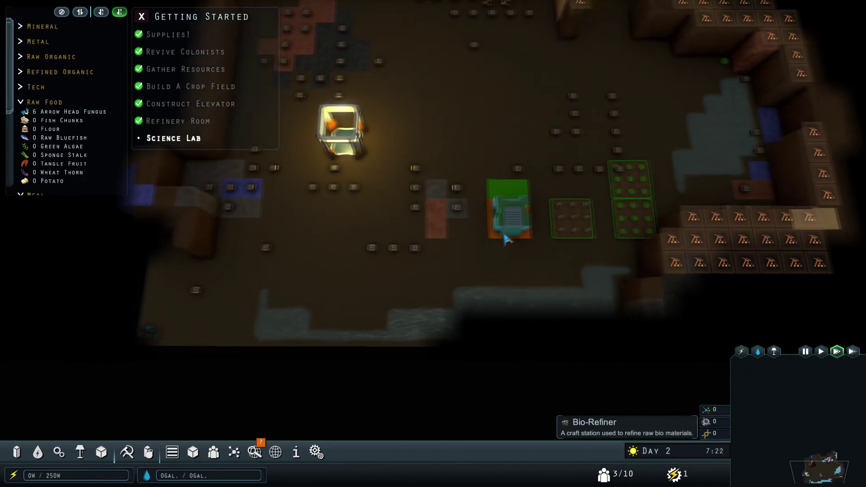
{"action": "key", "text": "w"}
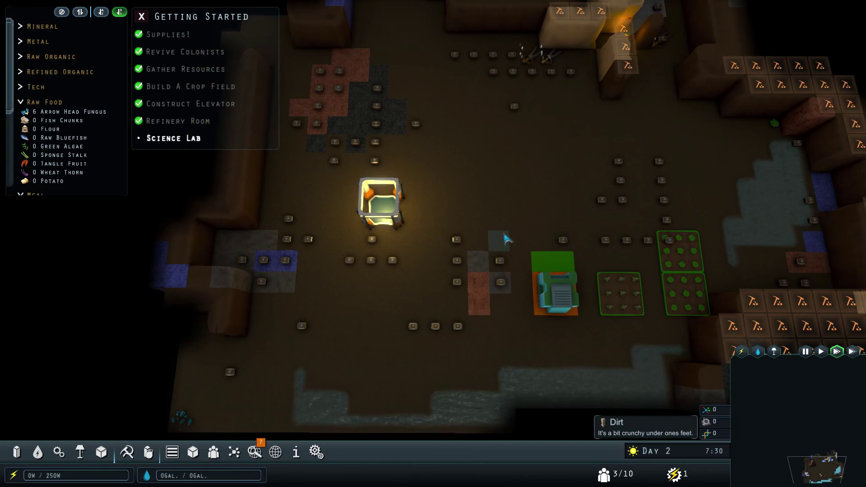